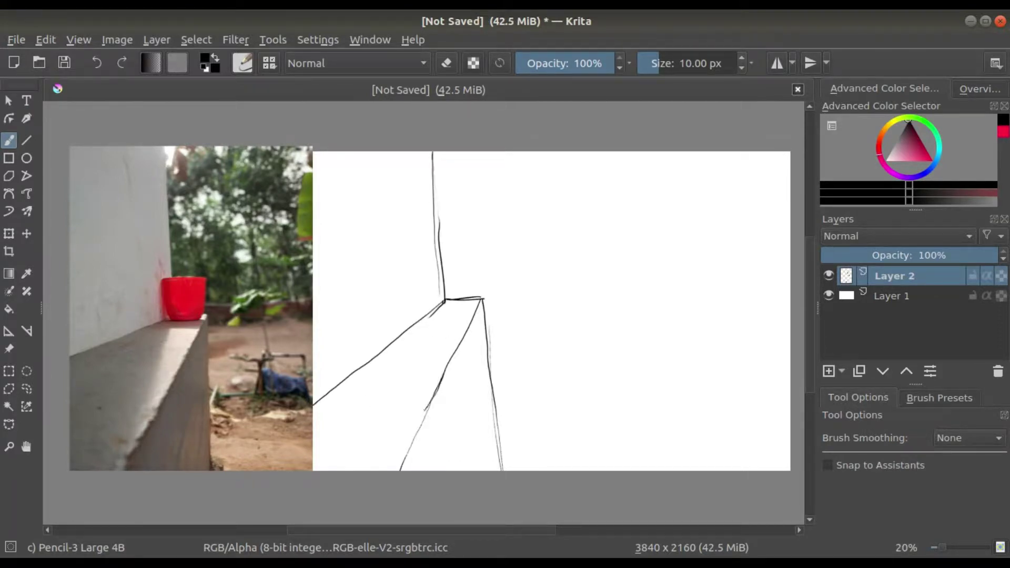
# Step: Darken the ledge sketch lines and add a ledge edge stroke running down-left
pyautogui.scroll(3, 437, 385)
pyautogui.moveTo(349, 295)
pyautogui.mouseDown()
pyautogui.moveTo(473, 293)
pyautogui.moveTo(450, 342)
pyautogui.mouseUp()
pyautogui.scroll(-3, 433, 290)
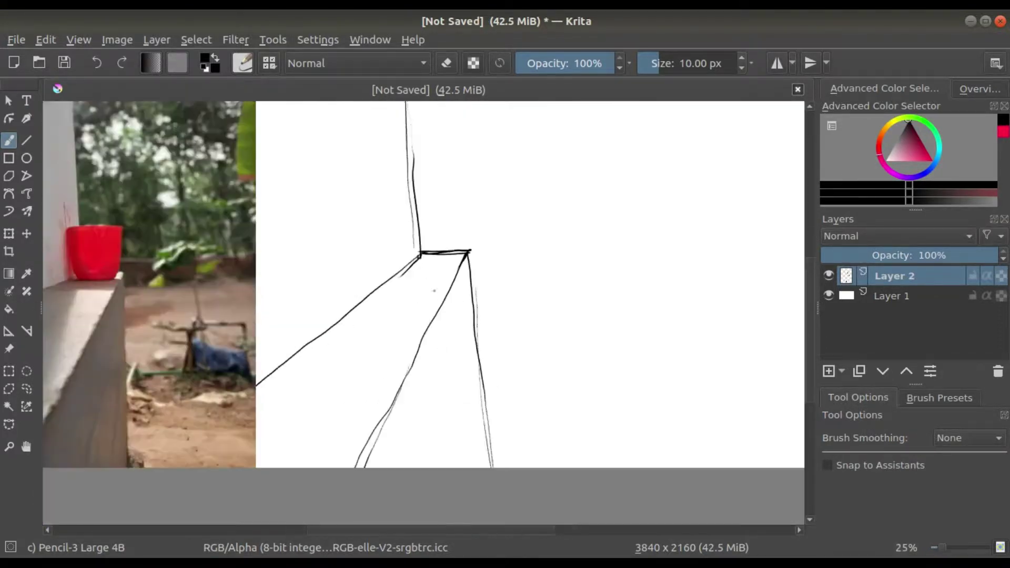
pyautogui.scroll(-1, 347, 309)
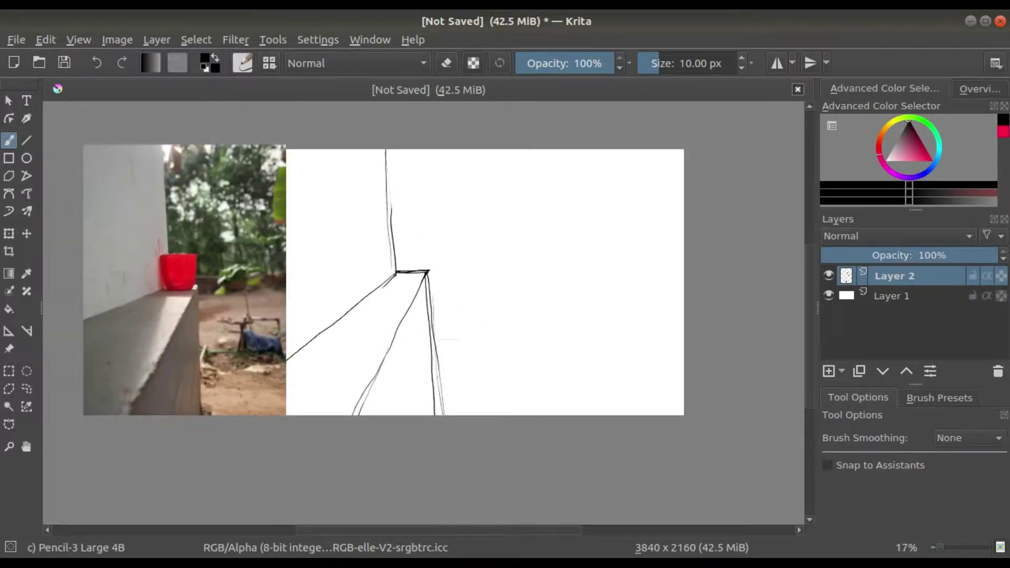
pyautogui.moveTo(397, 273); pyautogui.dragTo(329, 314)
pyautogui.scroll(1, 205, 368)
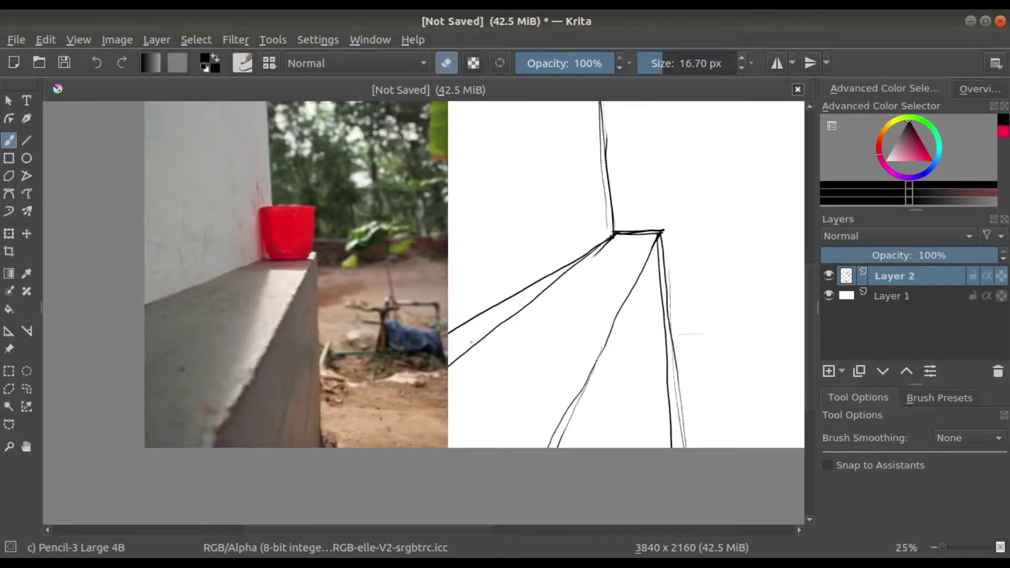
# Step: Erase the stray pencil strokes inside the cup on Layer 2
pyautogui.press('e')
pyautogui.scroll(-1, 424, 274)
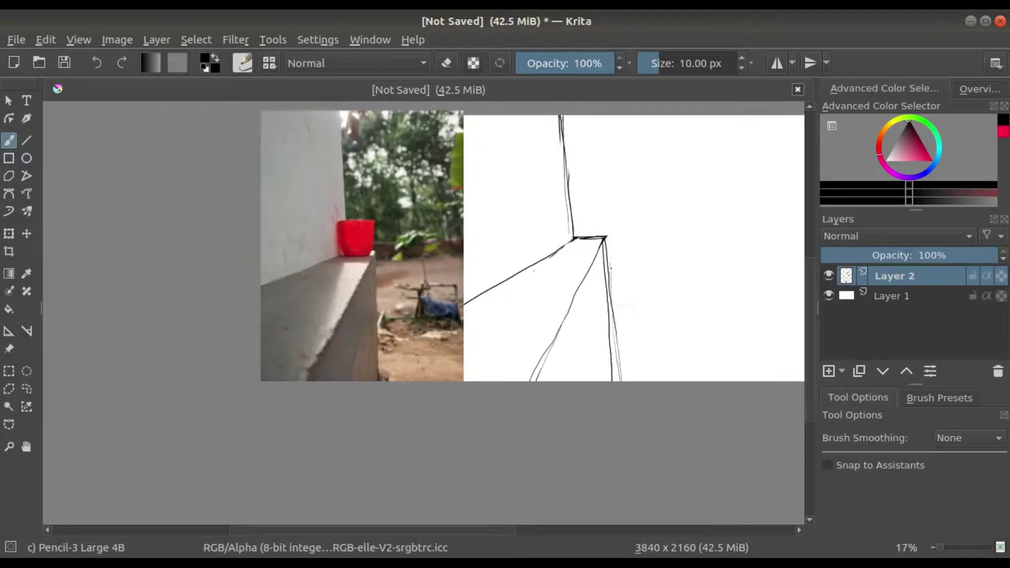
pyautogui.scroll(4, 521, 236)
pyautogui.scroll(-3, 521, 237)
pyautogui.scroll(1, 585, 265)
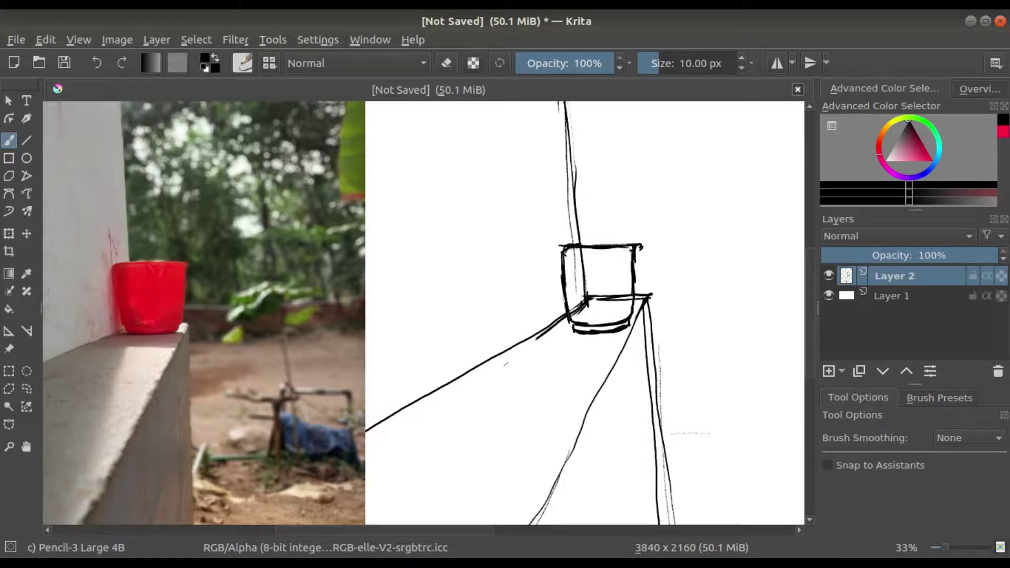
pyautogui.scroll(3, 673, 244)
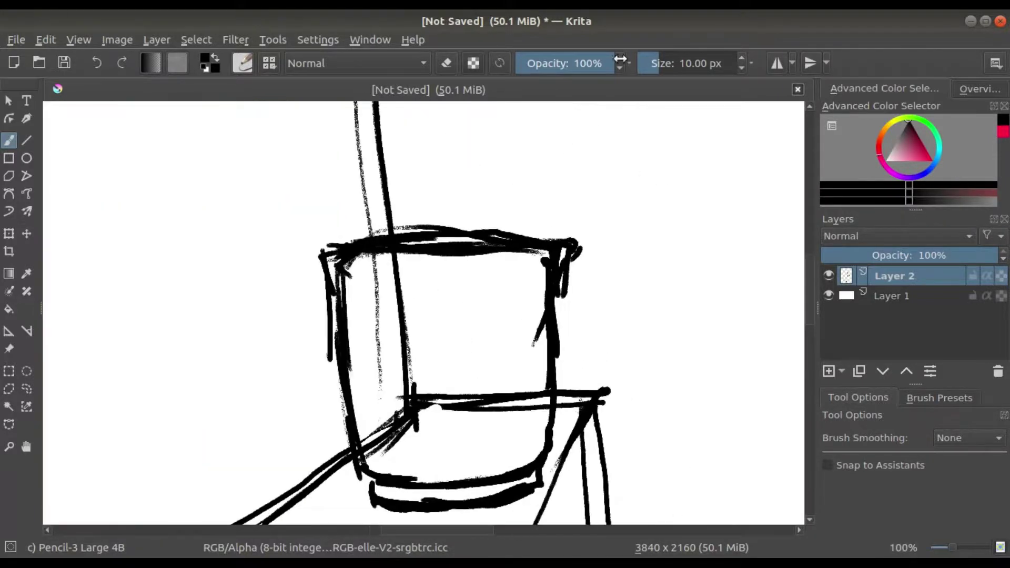
pyautogui.moveTo(350, 271)
pyautogui.mouseDown()
pyautogui.moveTo(531, 263)
pyautogui.moveTo(459, 384)
pyautogui.moveTo(542, 400)
pyautogui.mouseUp()
pyautogui.press('e')
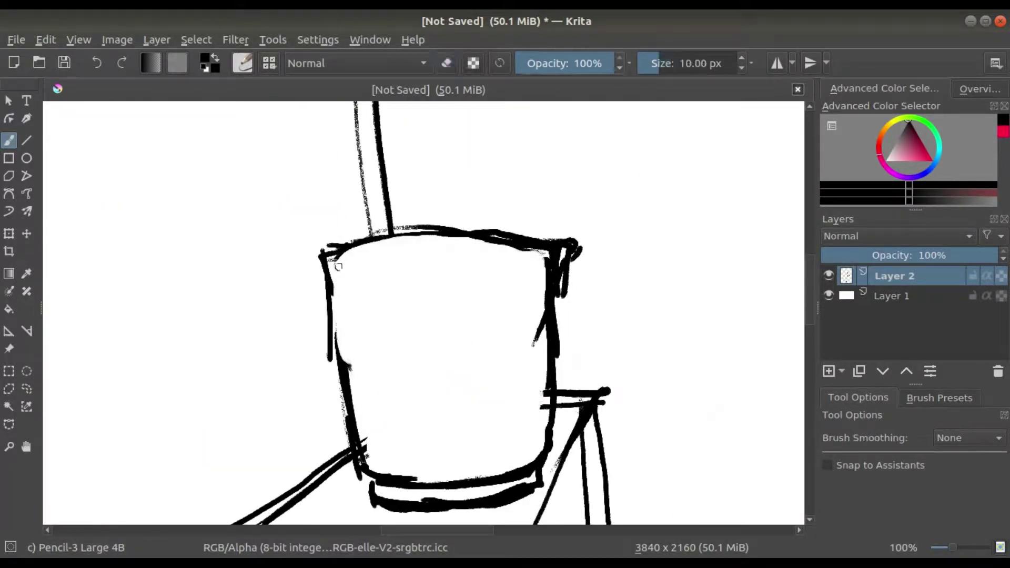
# Step: Zoom out to view the whole cup sketch and toggle eraser mode with E
pyautogui.scroll(-3, 540, 251)
pyautogui.scroll(-4, 414, 319)
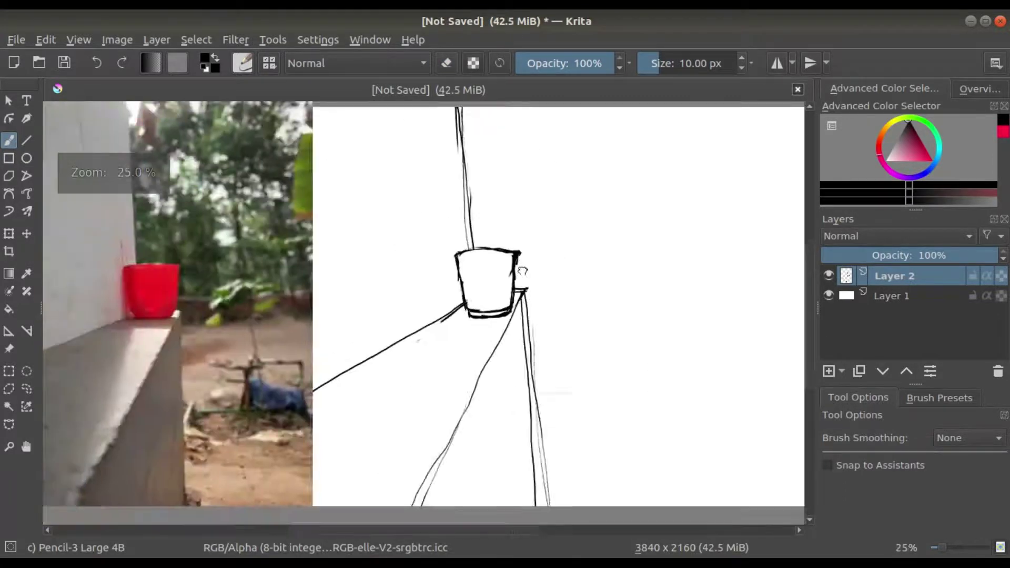
pyautogui.scroll(5, 520, 268)
pyautogui.scroll(-1, 313, 149)
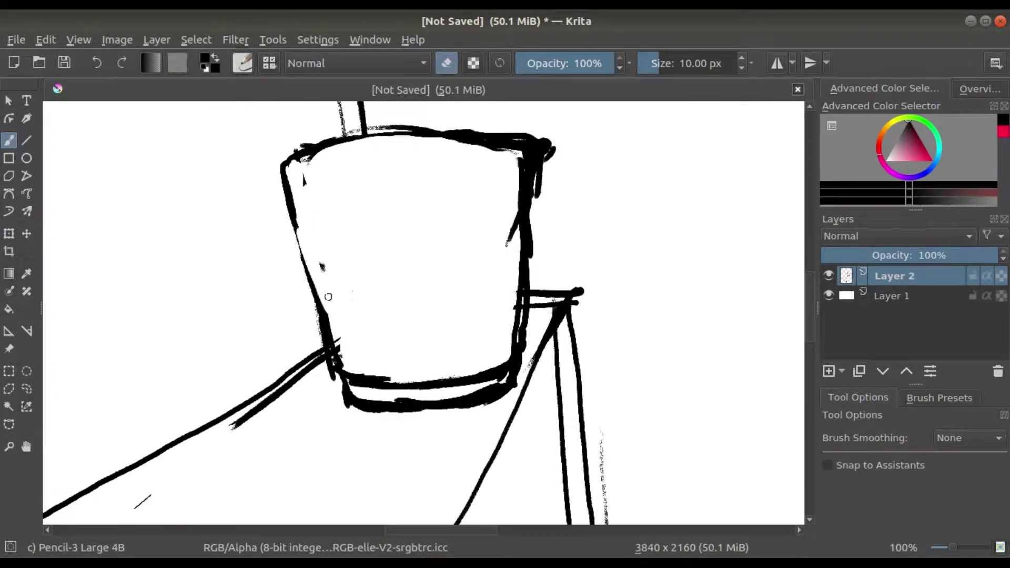
pyautogui.press('-')
pyautogui.scroll(-3, 460, 291)
pyautogui.scroll(3, 220, 284)
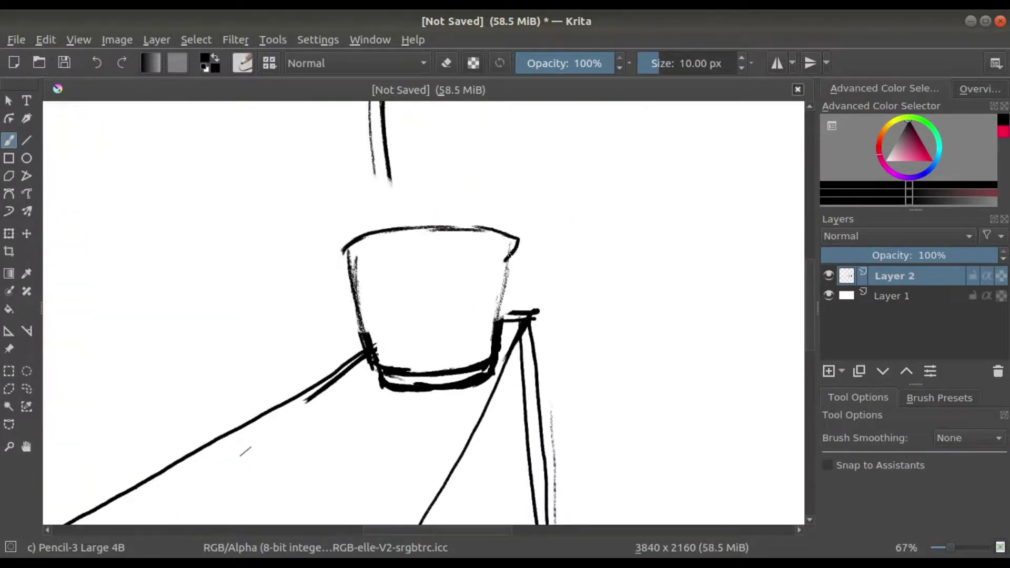
pyautogui.scroll(3, 524, 288)
pyautogui.press('e')
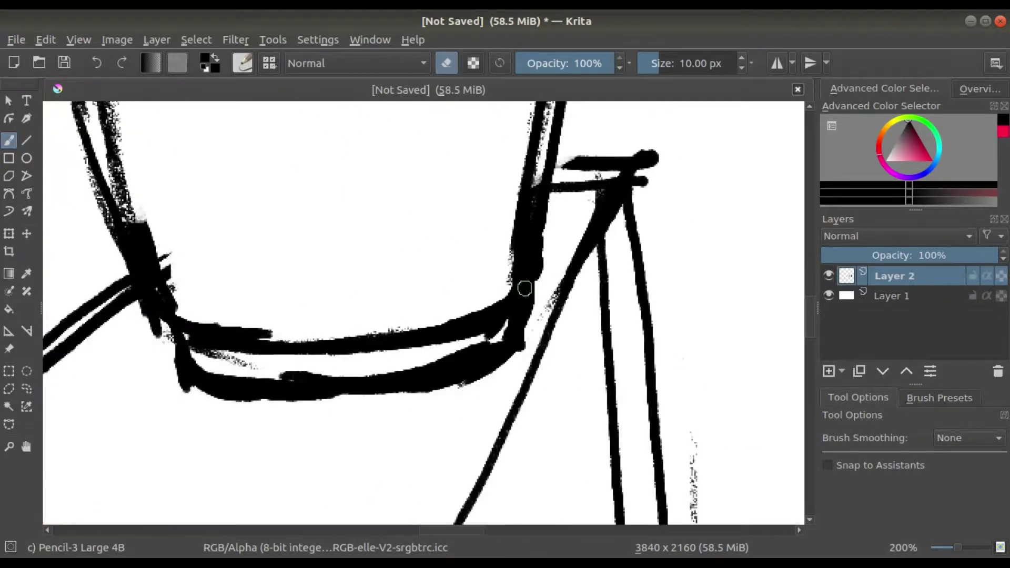
pyautogui.scroll(-5, 531, 265)
pyautogui.scroll(5, 383, 405)
pyautogui.press('e')
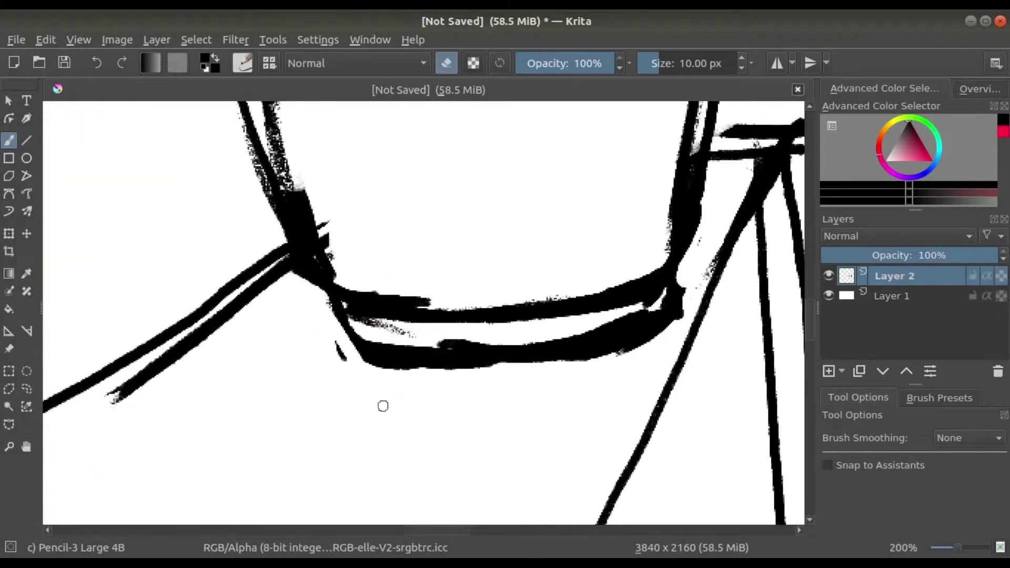
pyautogui.scroll(-5, 659, 301)
pyautogui.scroll(-1, 532, 242)
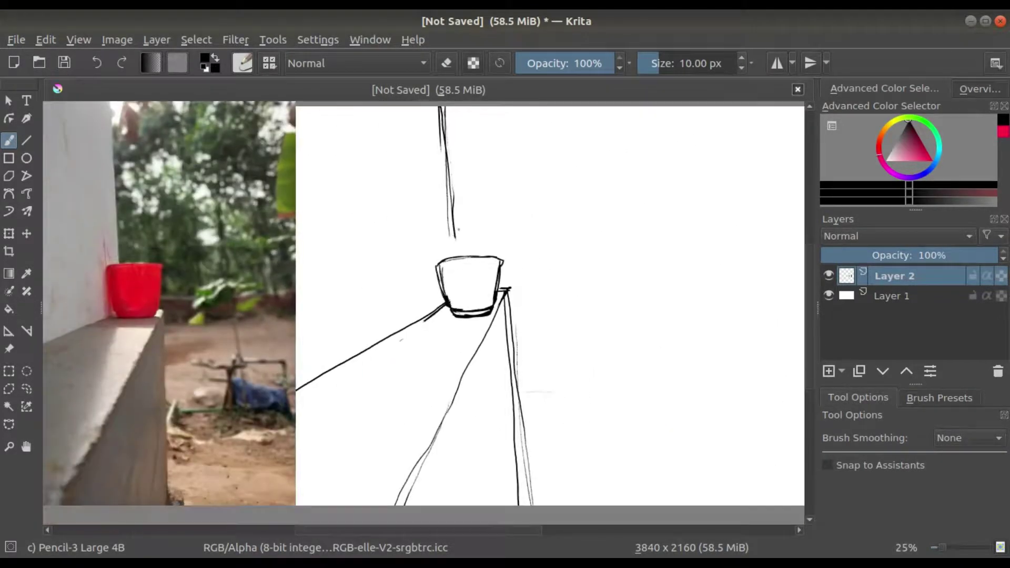
pyautogui.scroll(4, 462, 263)
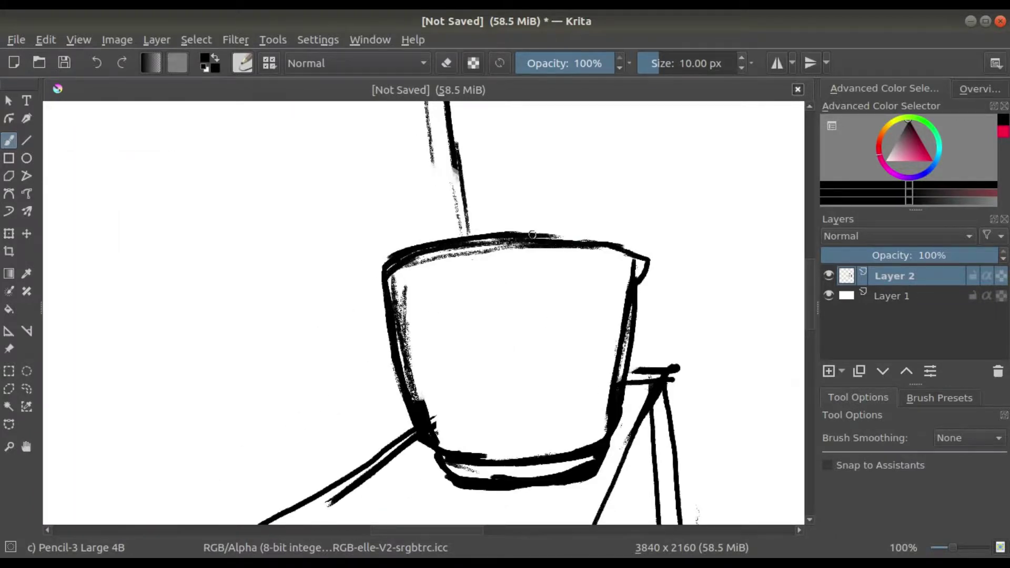
pyautogui.scroll(-3, 532, 235)
pyautogui.scroll(-1, 452, 300)
pyautogui.scroll(2, 413, 299)
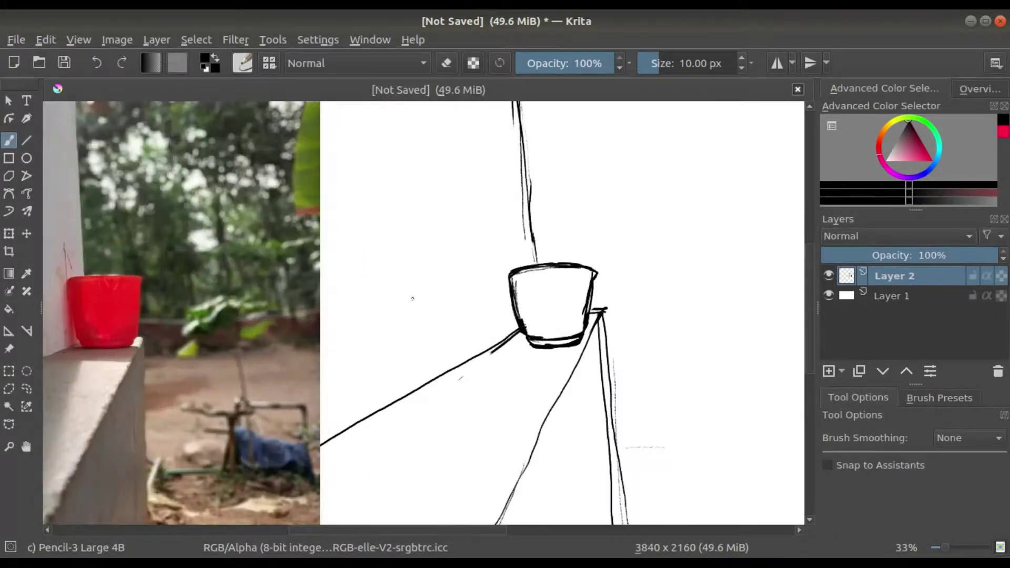
# Step: Lasso-select the cup, transform it with Ctrl+T, then deselect it
pyautogui.click(26, 388)
pyautogui.scroll(-2, 525, 271)
pyautogui.scroll(2, 525, 272)
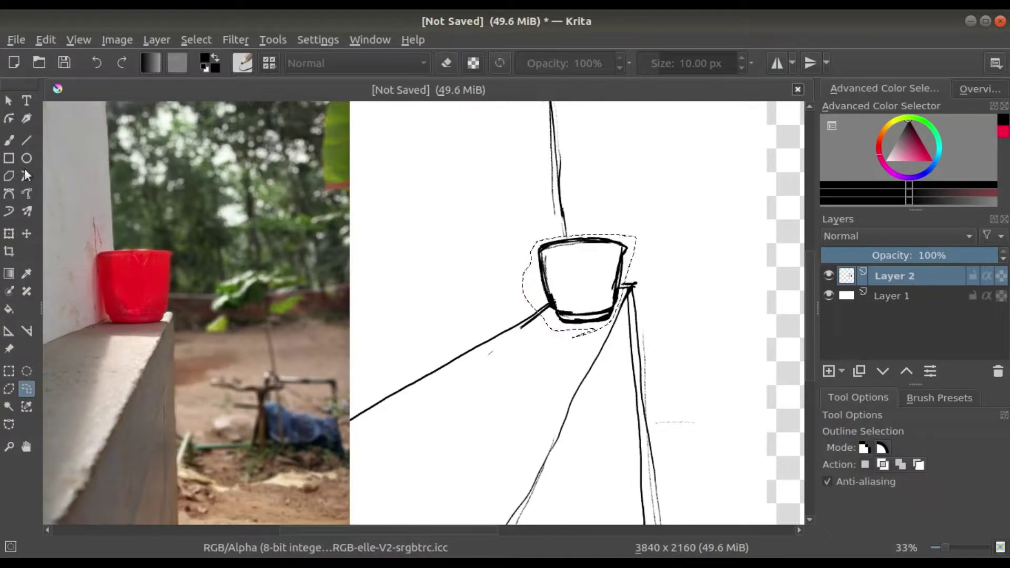
pyautogui.hotkey('ctrl', 't')
pyautogui.press('b')
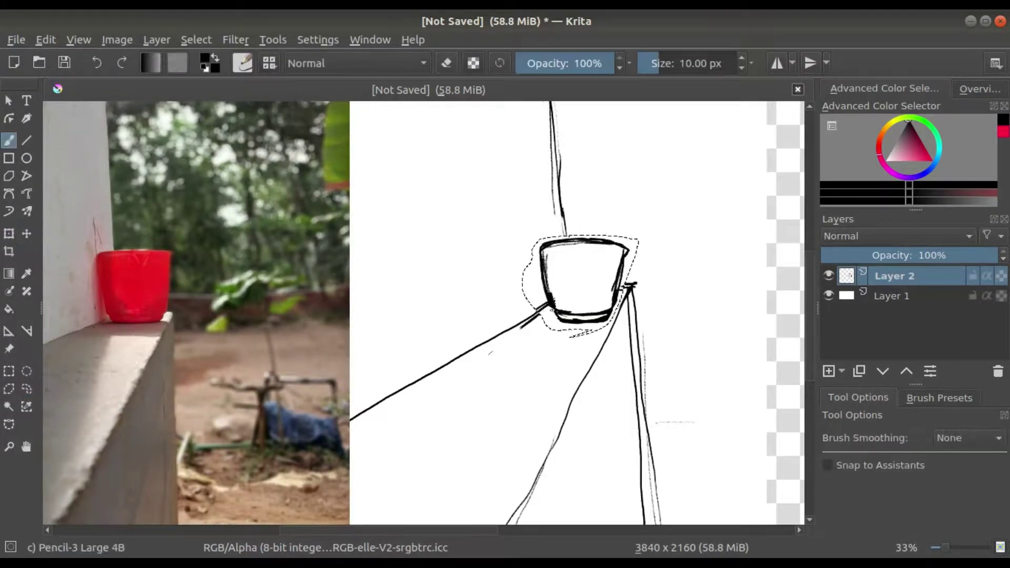
pyautogui.click(27, 388)
pyautogui.hotkey('ctrl', 'shift', 'a')
pyautogui.press('b')
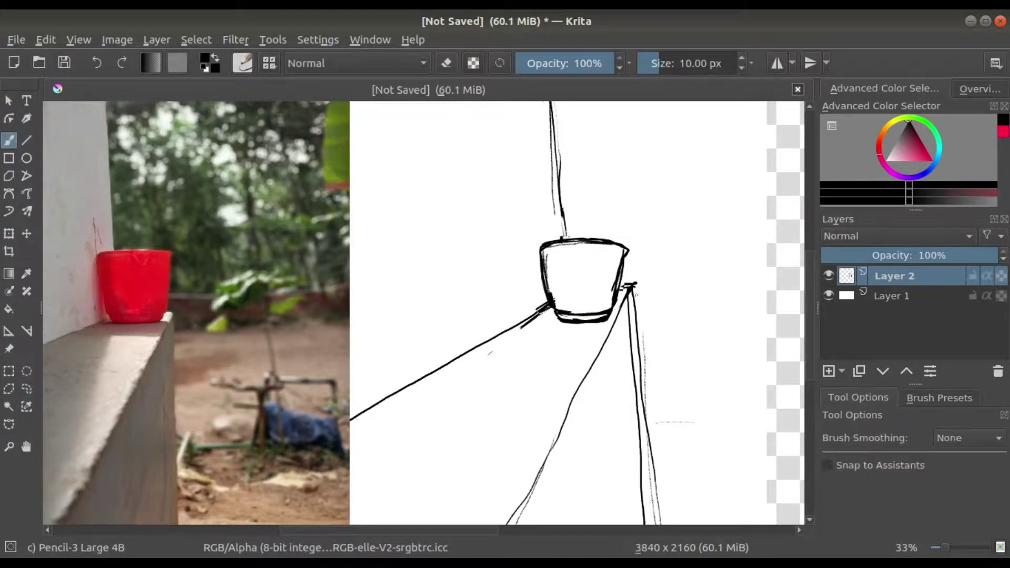
# Step: Transform the reference photo to move it further left
pyautogui.scroll(-3, 525, 271)
pyautogui.scroll(3, 425, 316)
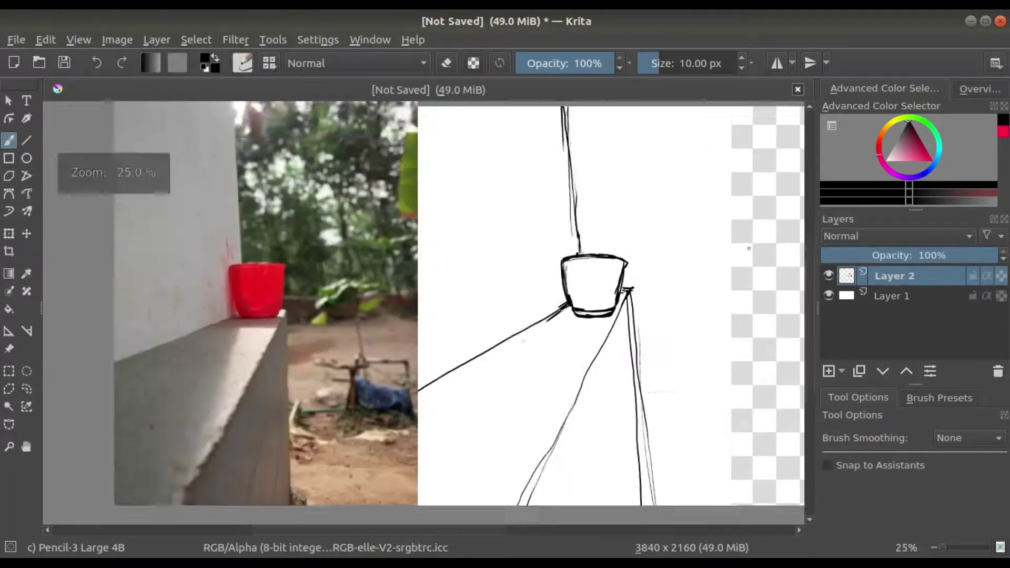
pyautogui.scroll(-2, 424, 316)
pyautogui.hotkey('ctrl', 't')
pyautogui.moveTo(252, 295); pyautogui.dragTo(152, 295)
pyautogui.press('b')
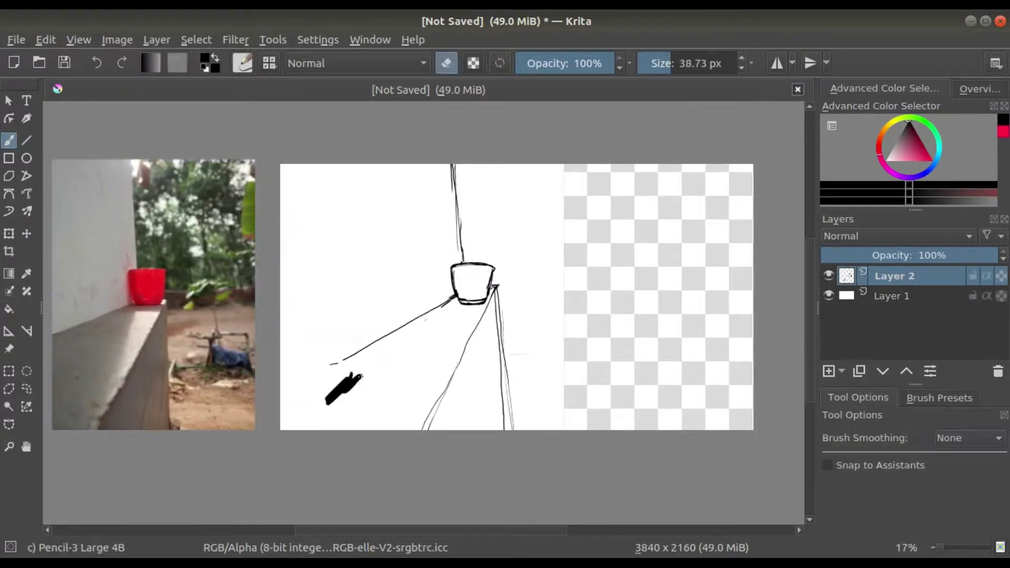
# Step: Choose a line-work brush preset and the straight Line tool
pyautogui.click(878, 296)
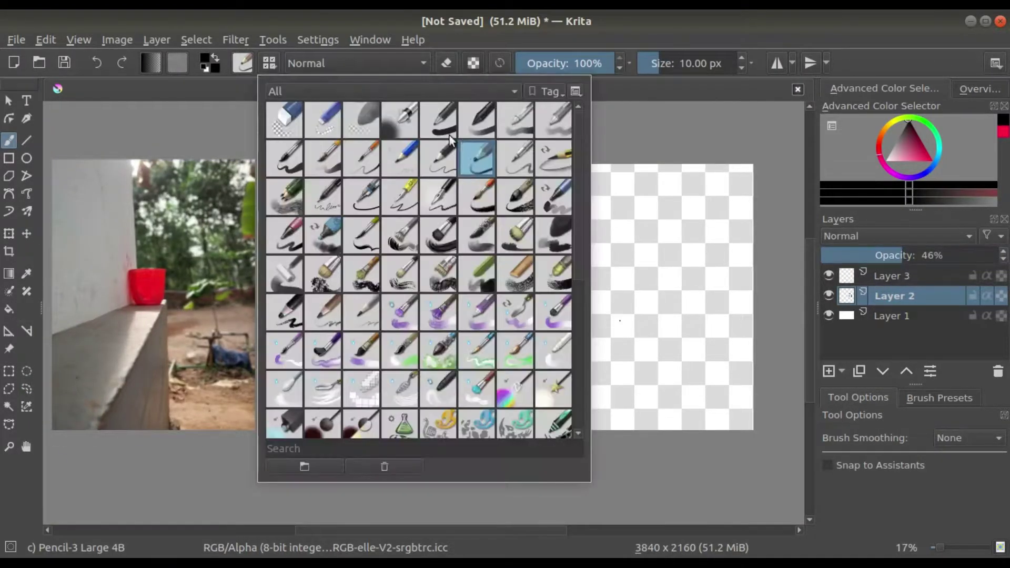
pyautogui.click(26, 140)
pyautogui.press('+')
pyautogui.press('+')
# Step: On Layer 3, draw two straight ledge edges running from the cup corner
pyautogui.click(894, 276)
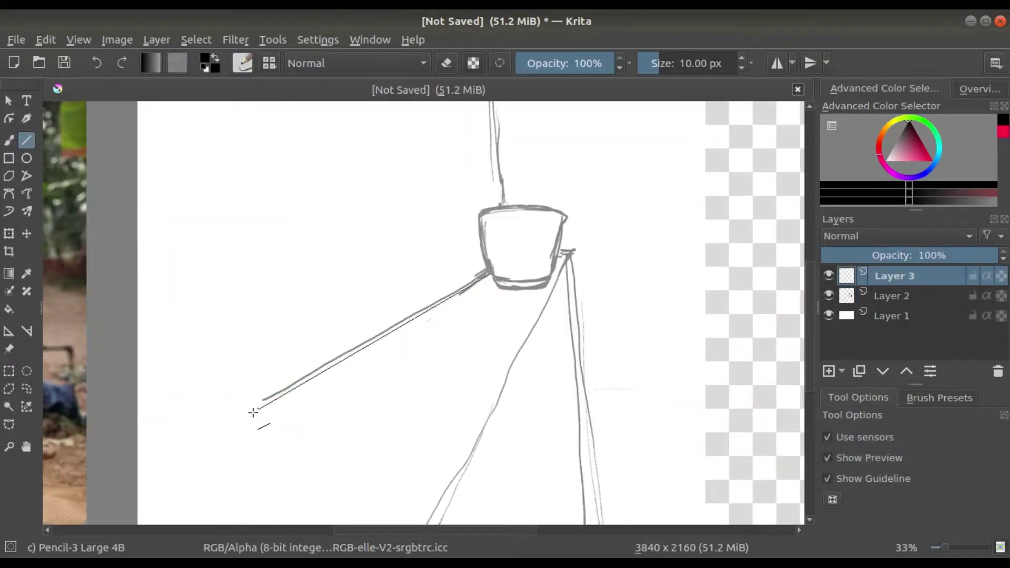
pyautogui.moveTo(488, 277); pyautogui.dragTo(233, 414)
pyautogui.moveTo(575, 249); pyautogui.dragTo(431, 524)
pyautogui.press('1')
pyautogui.press('-')
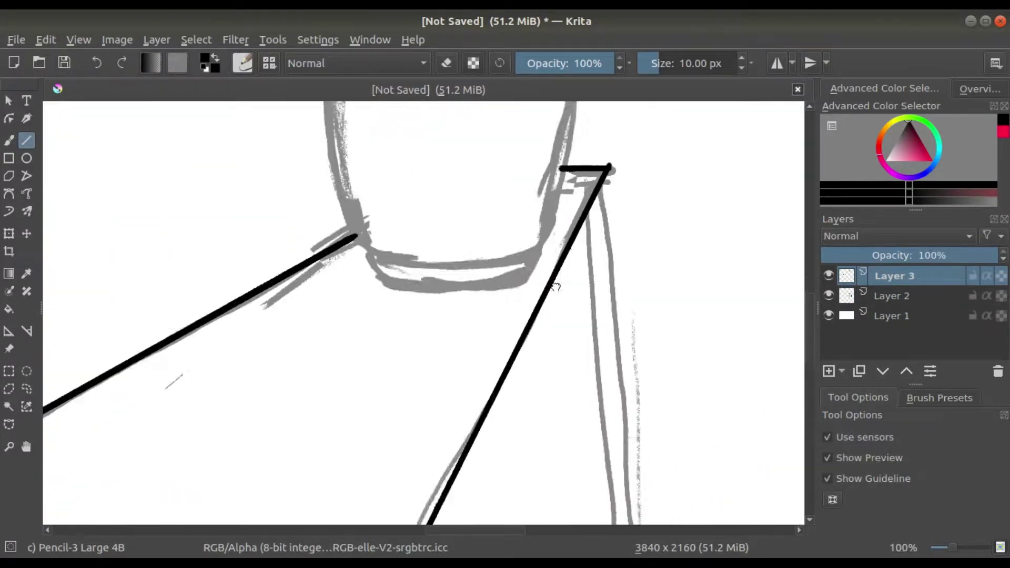
pyautogui.press('-')
pyautogui.press('-')
pyautogui.scroll(5, 446, 238)
pyautogui.scroll(-3, 447, 238)
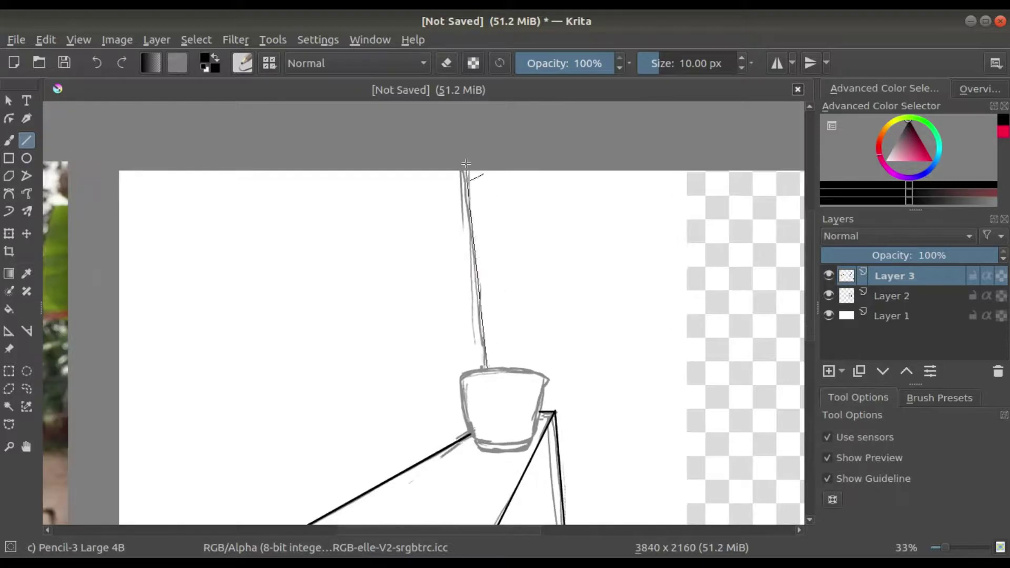
pyautogui.scroll(-3, 368, 221)
pyautogui.press('b')
pyautogui.press('+')
pyautogui.press('+')
pyautogui.press('+')
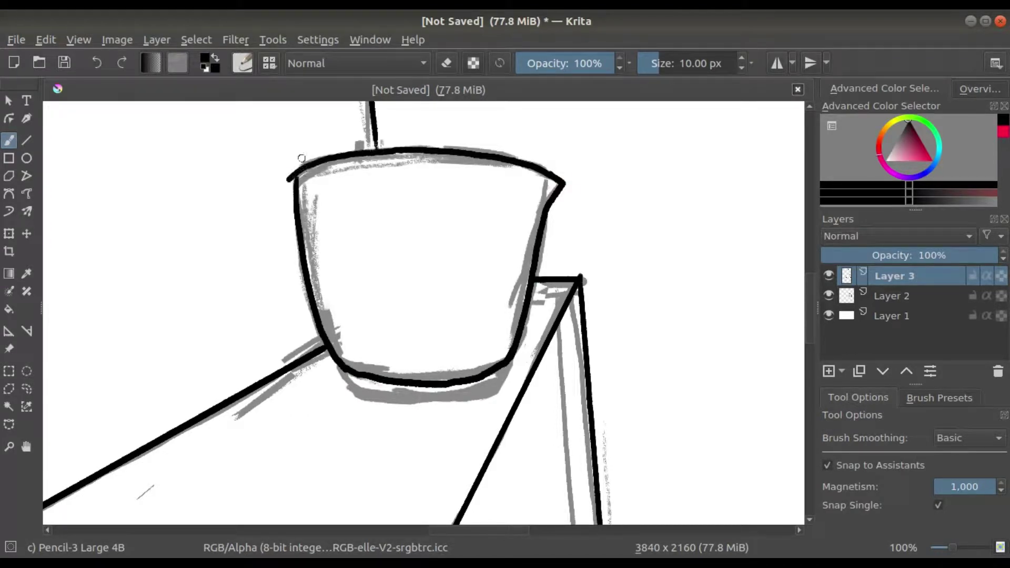
# Step: Ink the cup's base line in black, then add a new empty Layer 4
pyautogui.press('+')
pyautogui.moveTo(241, 287); pyautogui.dragTo(259, 309)
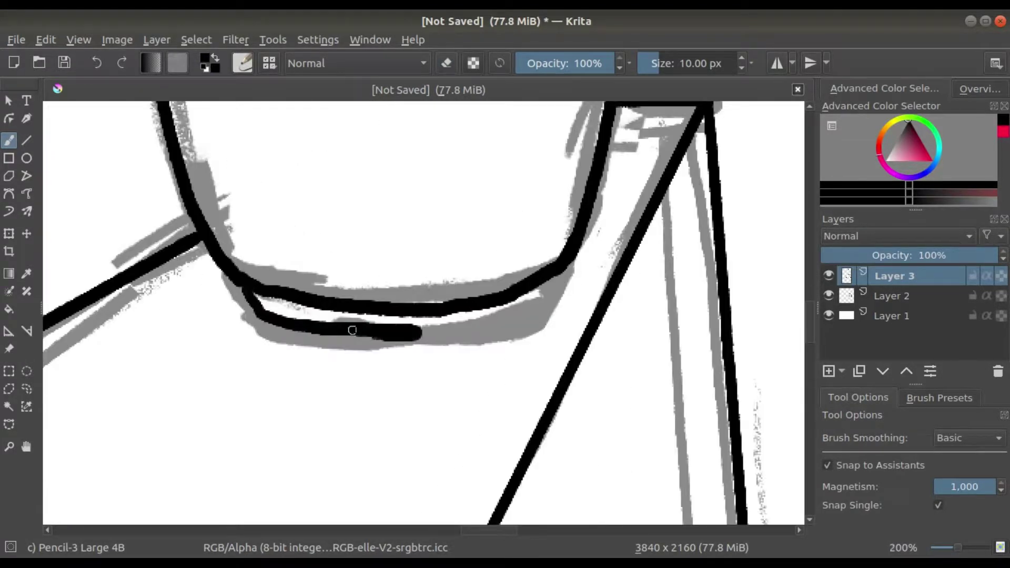
pyautogui.moveTo(353, 330); pyautogui.dragTo(557, 287)
pyautogui.press('-')
pyautogui.press('-')
pyautogui.press('-')
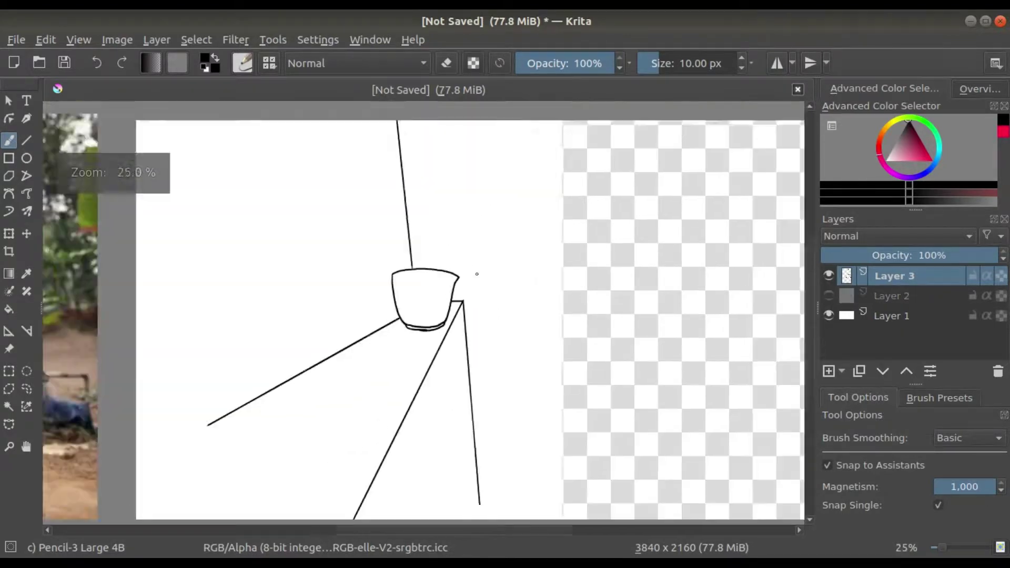
pyautogui.press('+')
pyautogui.press('+')
pyautogui.press('+')
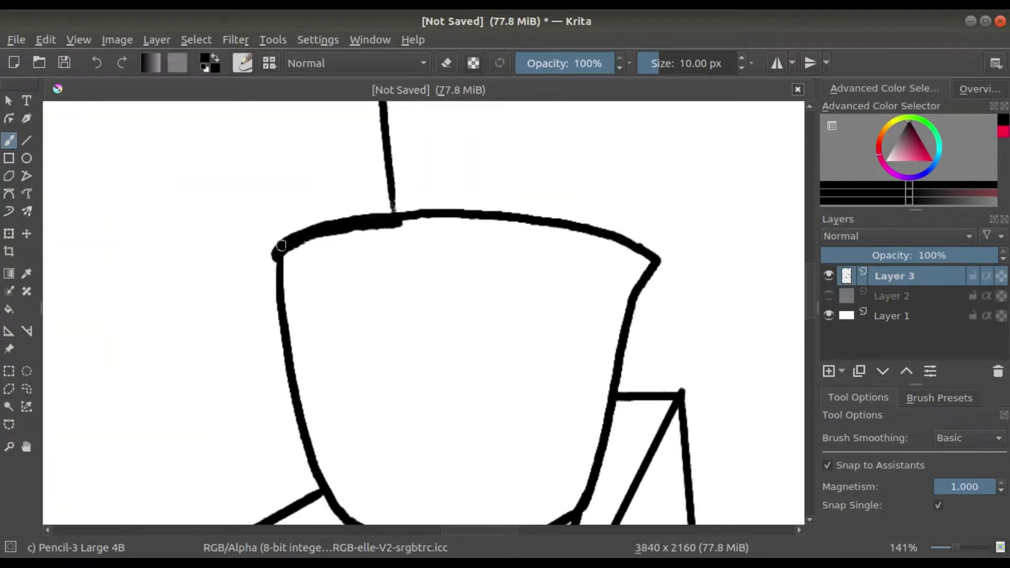
pyautogui.press('-')
pyautogui.press('-')
pyautogui.press('-')
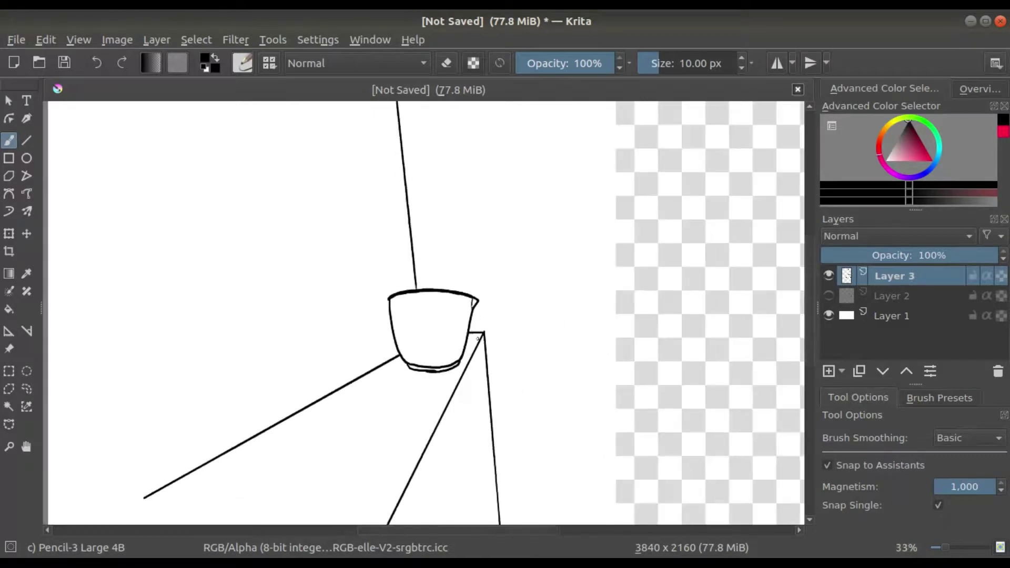
pyautogui.press('-')
pyautogui.press('-')
pyautogui.click(828, 370)
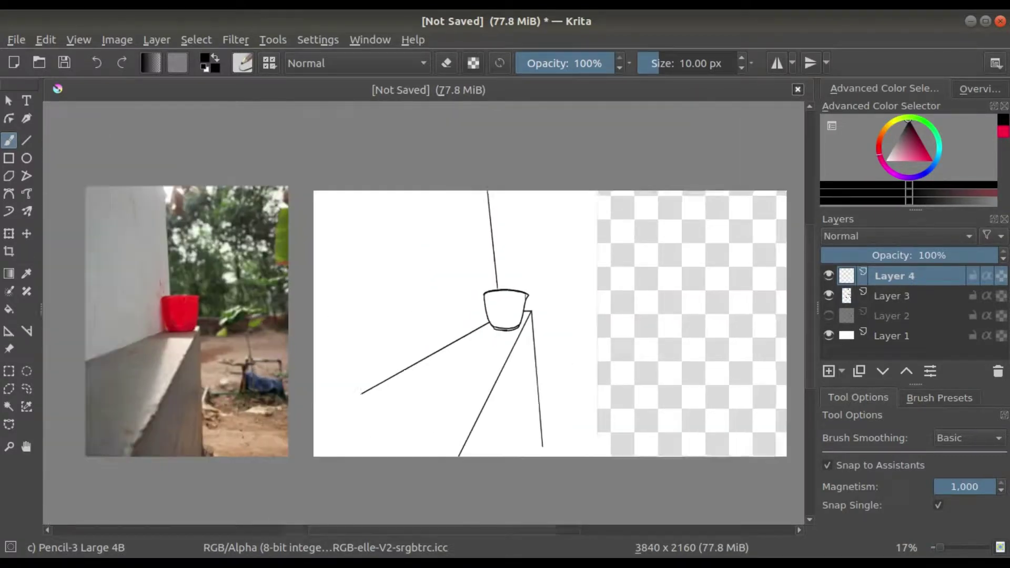
# Step: Sketch faint cup-interior guide strokes on Layer 4 and set its opacity to 50%
pyautogui.press('+')
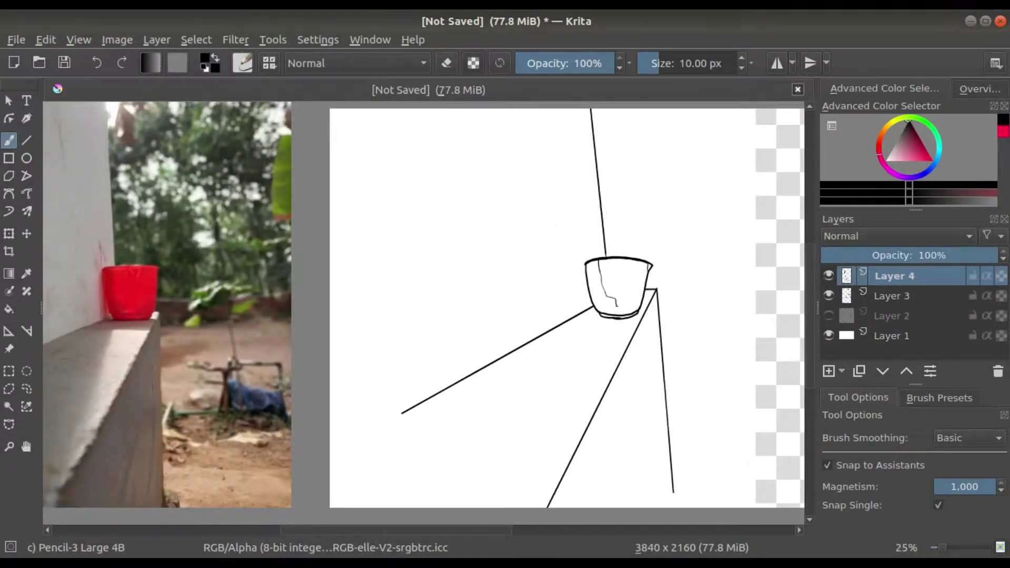
pyautogui.scroll(-2, 611, 294)
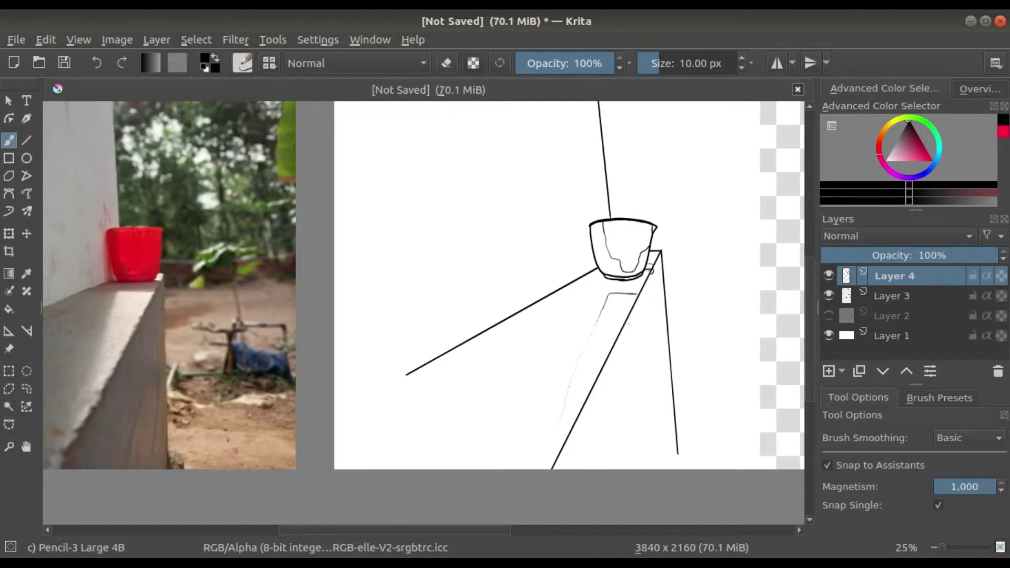
pyautogui.press('-')
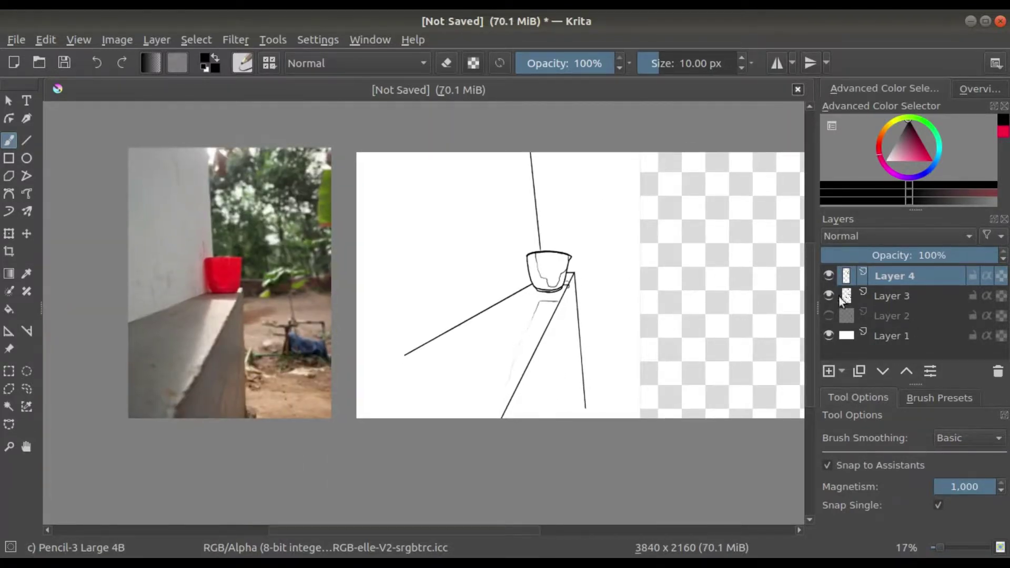
pyautogui.click(910, 255)
pyautogui.press('+')
pyautogui.press('F6')
# Step: With the Chalk Grainy brush in light grey, paint the wall left of the cup
pyautogui.click(525, 275)
pyautogui.click(910, 130)
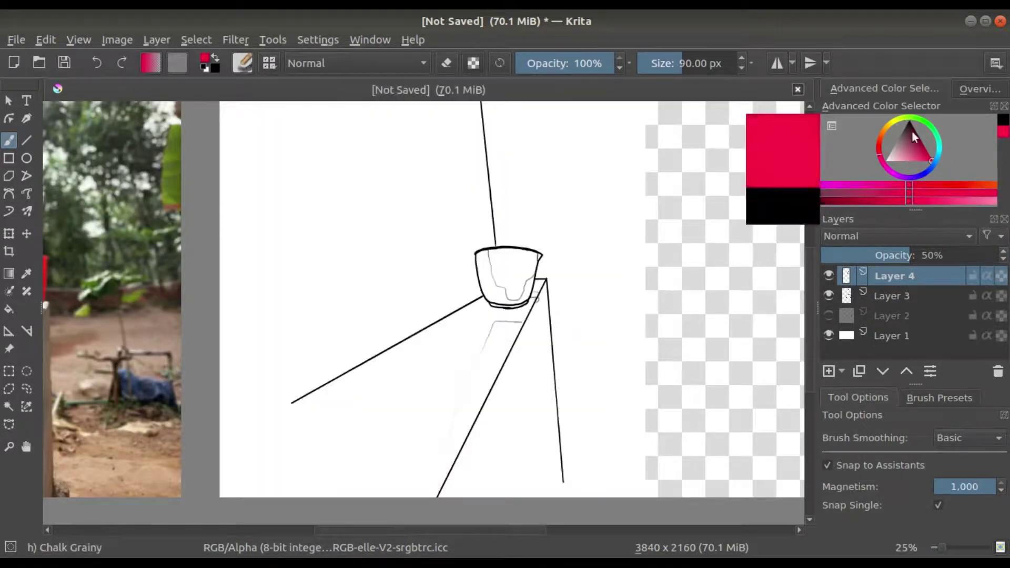
pyautogui.click(889, 165)
pyautogui.click(924, 130)
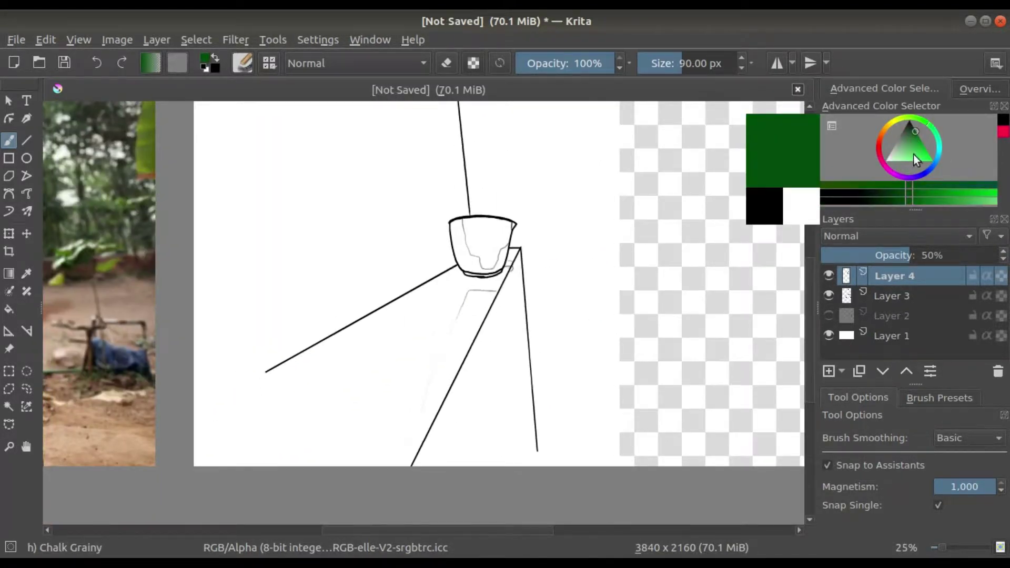
pyautogui.click(892, 144)
pyautogui.moveTo(532, 130); pyautogui.dragTo(536, 176)
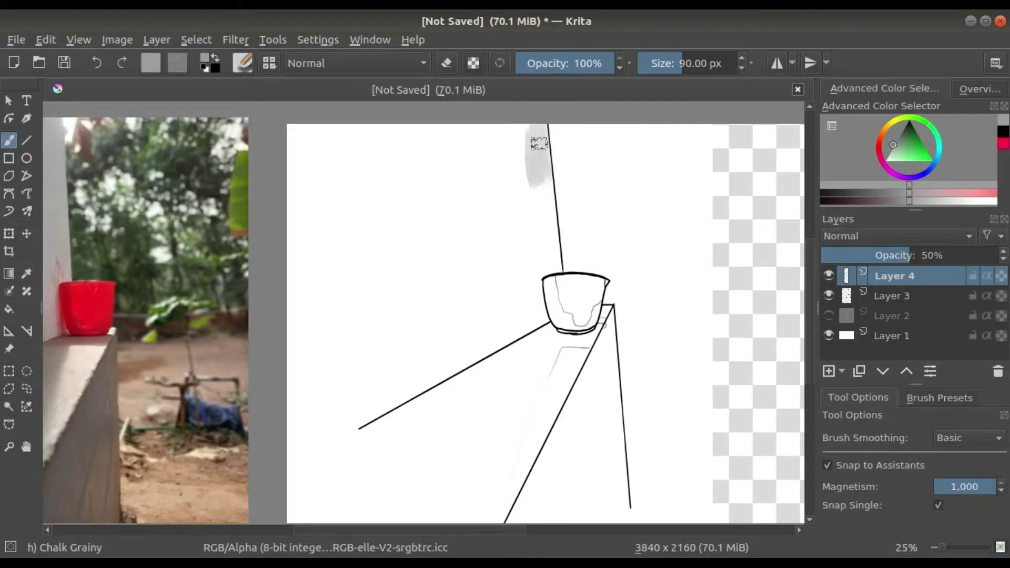
pyautogui.moveTo(536, 301)
pyautogui.mouseDown()
pyautogui.moveTo(480, 345)
pyautogui.moveTo(523, 232)
pyautogui.moveTo(522, 158)
pyautogui.moveTo(372, 145)
pyautogui.moveTo(412, 180)
pyautogui.moveTo(480, 286)
pyautogui.moveTo(435, 356)
pyautogui.moveTo(397, 267)
pyautogui.mouseUp()
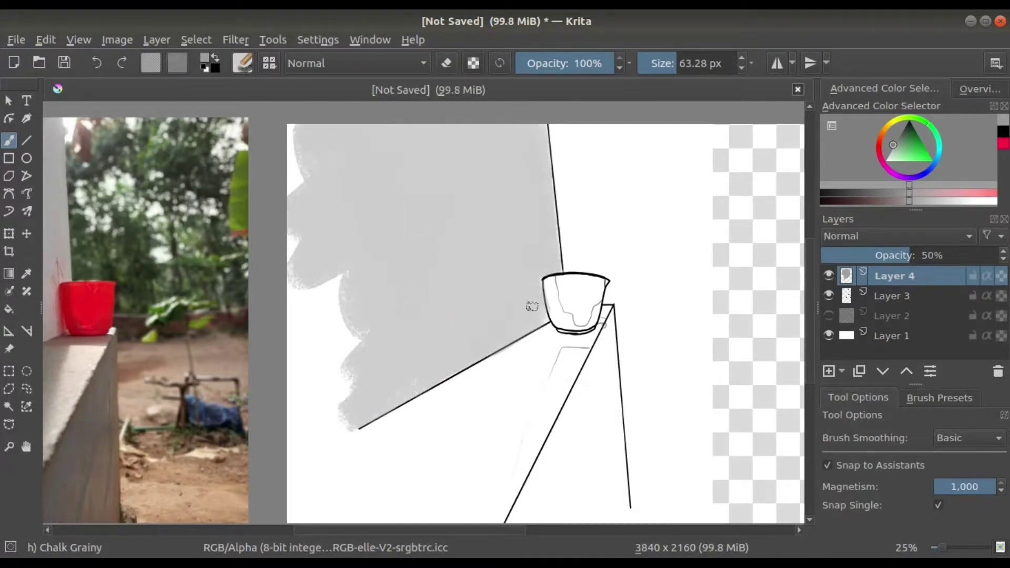
# Step: Paint a darker grey cast shadow under the cup along the ledge edge
pyautogui.moveTo(444, 319); pyautogui.dragTo(547, 249)
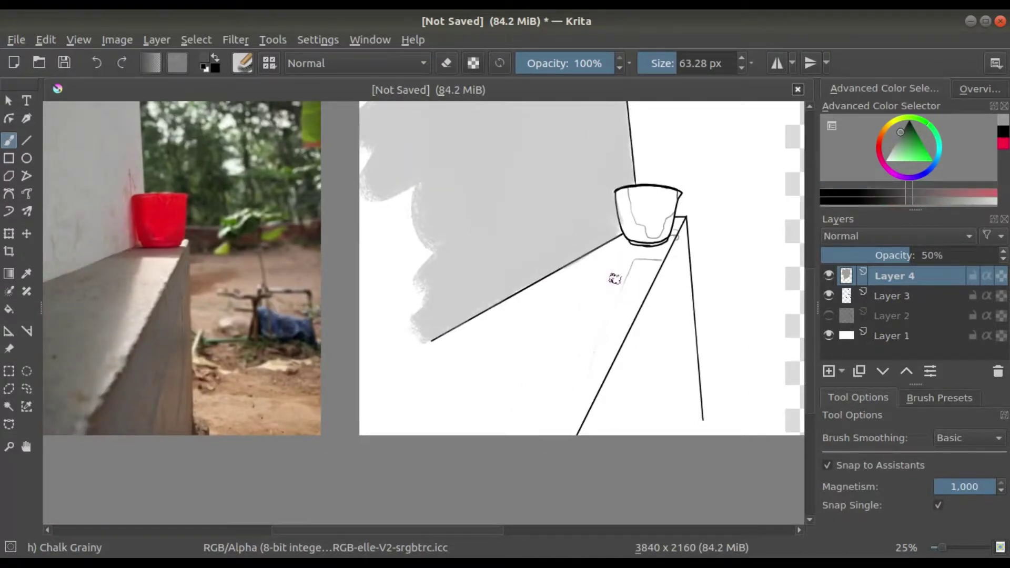
pyautogui.scroll(5, 679, 251)
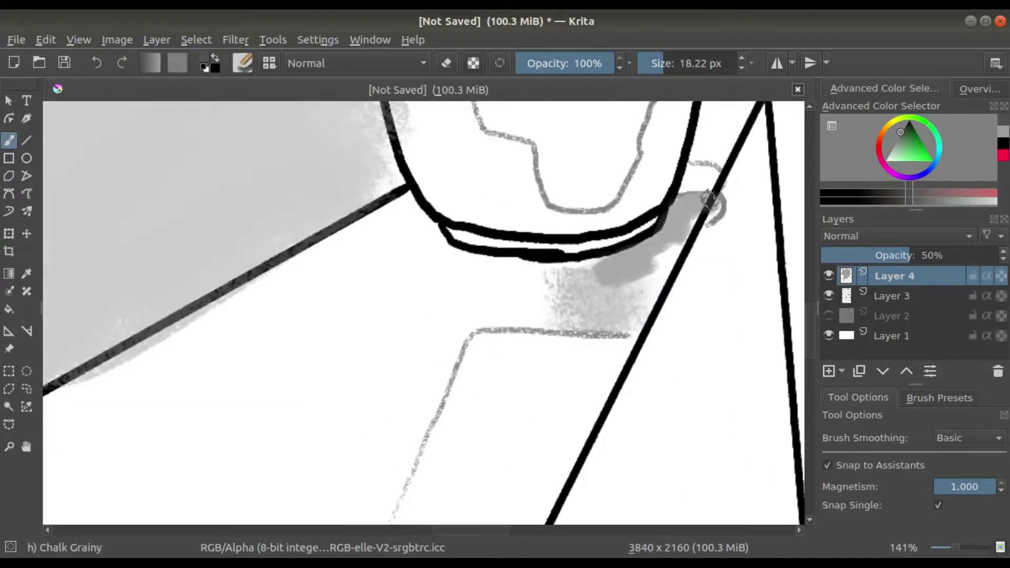
pyautogui.moveTo(708, 199)
pyautogui.mouseDown()
pyautogui.moveTo(630, 310)
pyautogui.moveTo(583, 316)
pyautogui.moveTo(500, 290)
pyautogui.mouseUp()
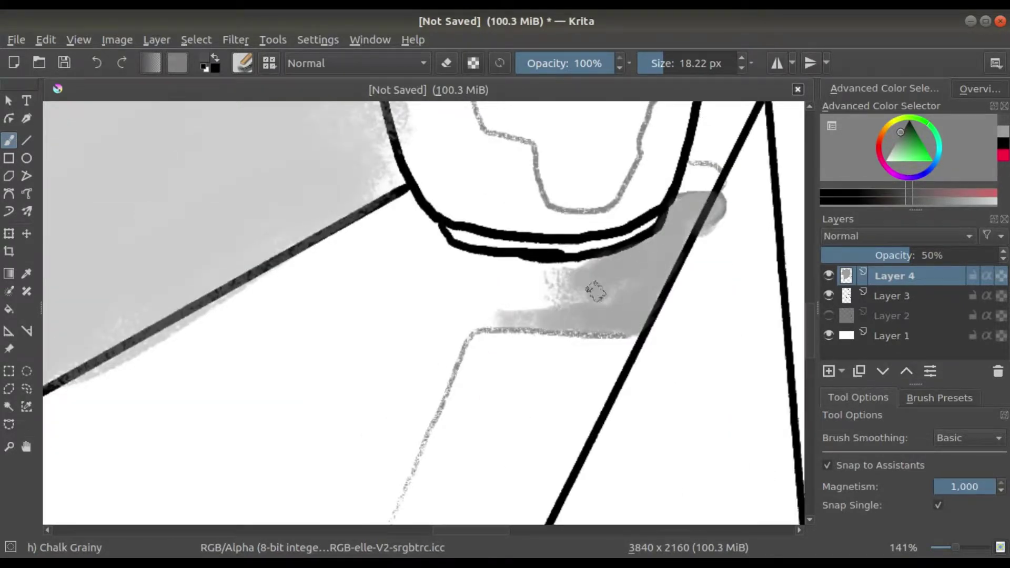
pyautogui.moveTo(569, 304)
pyautogui.mouseDown()
pyautogui.moveTo(573, 275)
pyautogui.moveTo(629, 308)
pyautogui.moveTo(426, 238)
pyautogui.moveTo(530, 315)
pyautogui.mouseUp()
pyautogui.moveTo(360, 232)
pyautogui.mouseDown()
pyautogui.moveTo(374, 221)
pyautogui.moveTo(412, 273)
pyautogui.moveTo(468, 316)
pyautogui.mouseUp()
# Step: Paint broad light grey shading and streaks along the ledge edge
pyautogui.press('-')
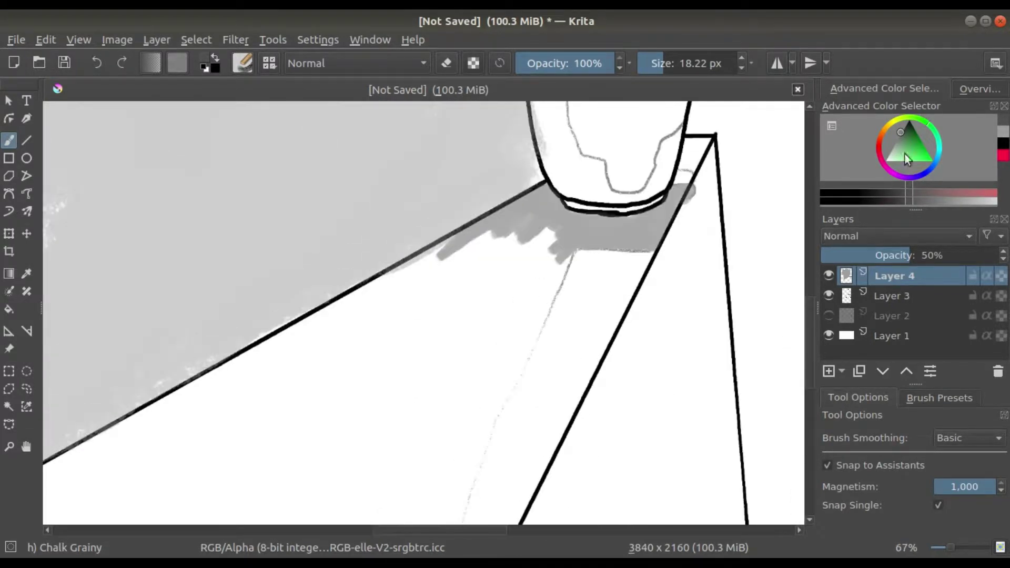
pyautogui.moveTo(489, 271); pyautogui.dragTo(316, 379)
pyautogui.moveTo(452, 263); pyautogui.dragTo(473, 315)
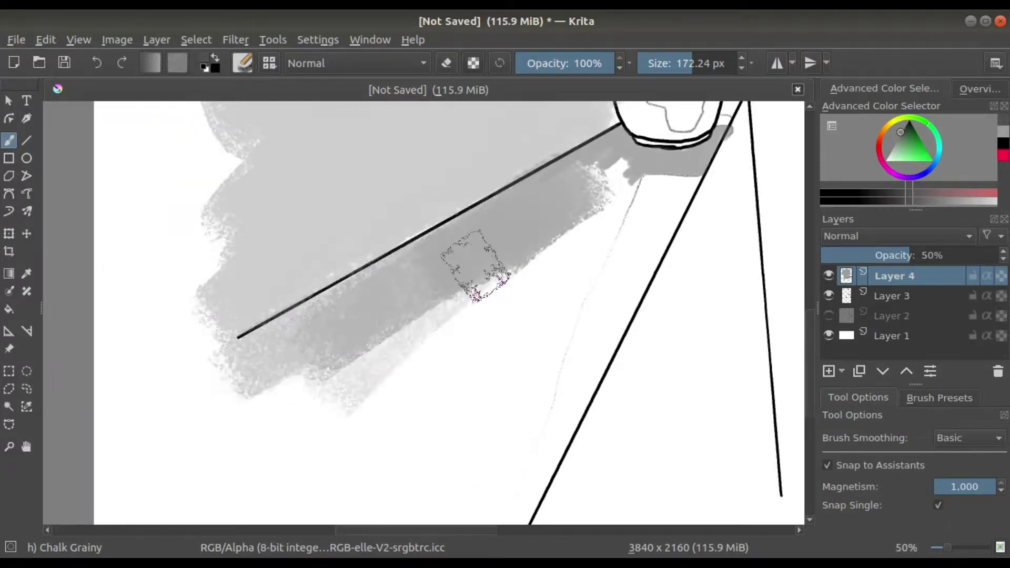
pyautogui.moveTo(515, 284)
pyautogui.mouseDown()
pyautogui.moveTo(563, 260)
pyautogui.moveTo(619, 192)
pyautogui.moveTo(477, 428)
pyautogui.moveTo(541, 251)
pyautogui.moveTo(518, 421)
pyautogui.moveTo(372, 342)
pyautogui.moveTo(338, 345)
pyautogui.moveTo(392, 465)
pyautogui.moveTo(308, 394)
pyautogui.moveTo(377, 372)
pyautogui.moveTo(412, 405)
pyautogui.moveTo(471, 349)
pyautogui.moveTo(406, 410)
pyautogui.mouseUp()
pyautogui.press('-')
pyautogui.press('-')
pyautogui.press('+')
pyautogui.press('[')
# Step: Shade the ledge's front face in purple-grey with a smaller brush
pyautogui.click(906, 133)
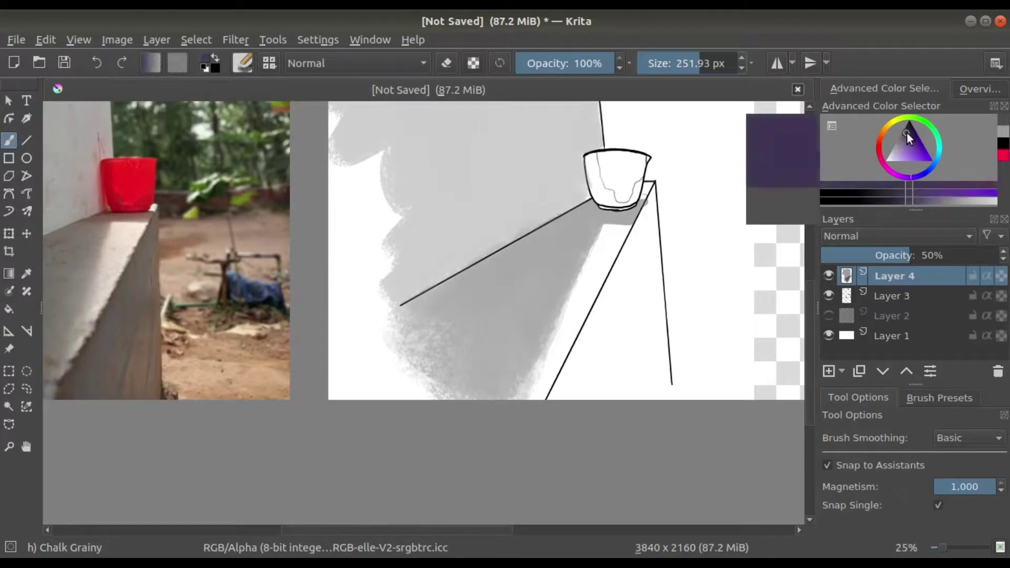
pyautogui.moveTo(682, 59); pyautogui.dragTo(680, 59)
pyautogui.moveTo(565, 205)
pyautogui.mouseDown()
pyautogui.moveTo(441, 400)
pyautogui.moveTo(480, 444)
pyautogui.moveTo(637, 419)
pyautogui.moveTo(647, 283)
pyautogui.mouseUp()
pyautogui.press('+')
pyautogui.moveTo(526, 295)
pyautogui.mouseDown()
pyautogui.moveTo(582, 331)
pyautogui.moveTo(608, 367)
pyautogui.mouseUp()
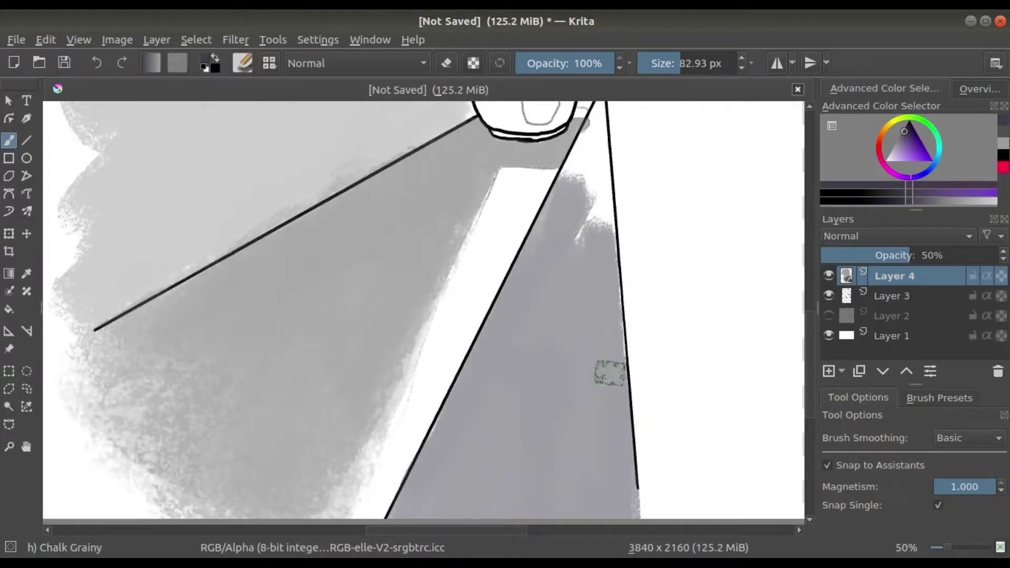
pyautogui.press('[')
pyautogui.press('[')
pyautogui.press('+')
# Step: Draw a thin stroke along the ledge corner and more grey strokes on the front face
pyautogui.moveTo(541, 241); pyautogui.dragTo(525, 326)
pyautogui.press('[')
pyautogui.press('[')
pyautogui.press('[')
pyautogui.moveTo(552, 213); pyautogui.dragTo(573, 149)
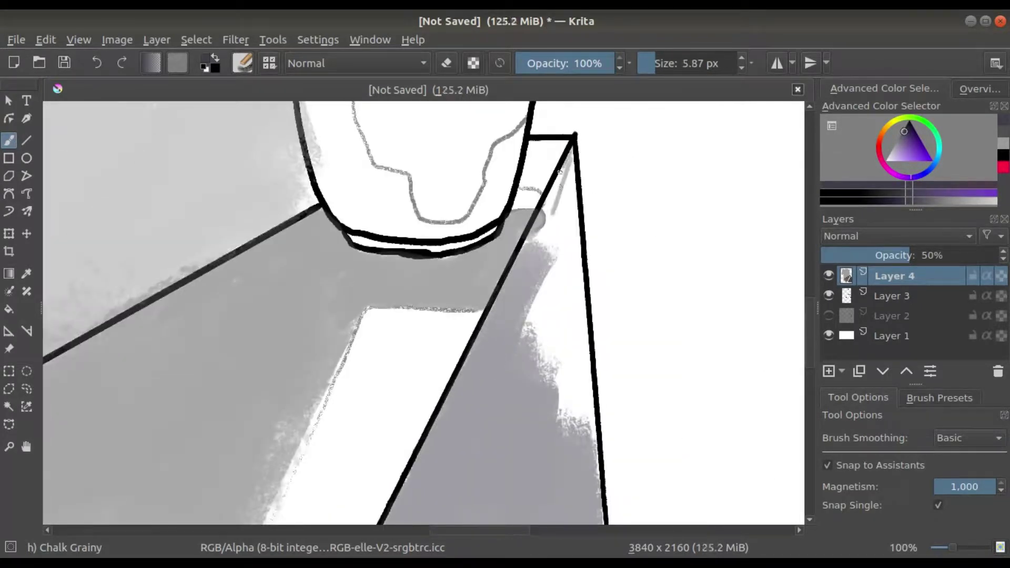
pyautogui.moveTo(552, 214); pyautogui.dragTo(549, 289)
pyautogui.press(']')
pyautogui.press(']')
pyautogui.scroll(-1, 557, 294)
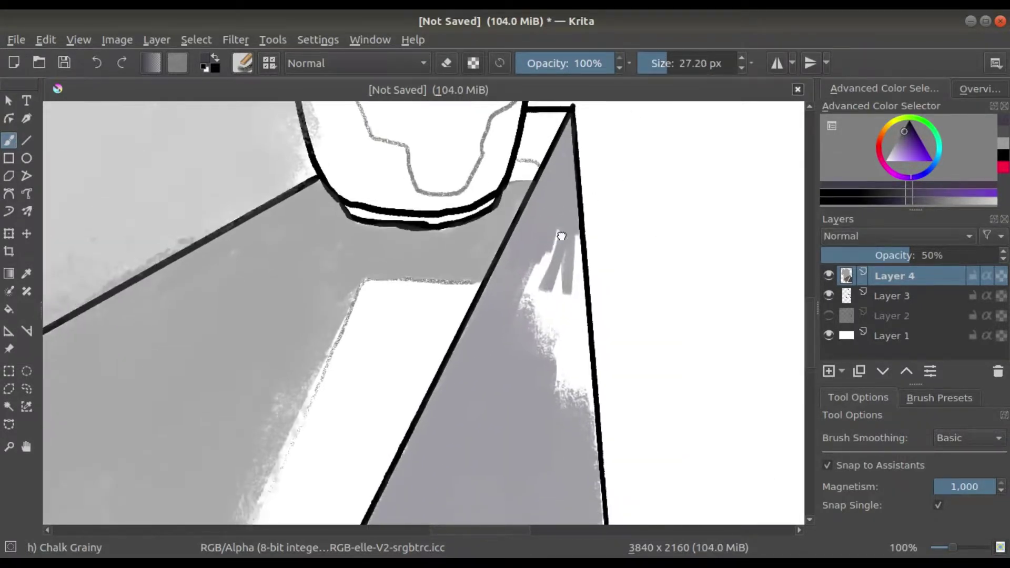
pyautogui.moveTo(547, 231); pyautogui.dragTo(563, 310)
# Step: Add a darker grey stroke left of the cup and enlarge the brush
pyautogui.press('-')
pyautogui.press('-')
pyautogui.press('-')
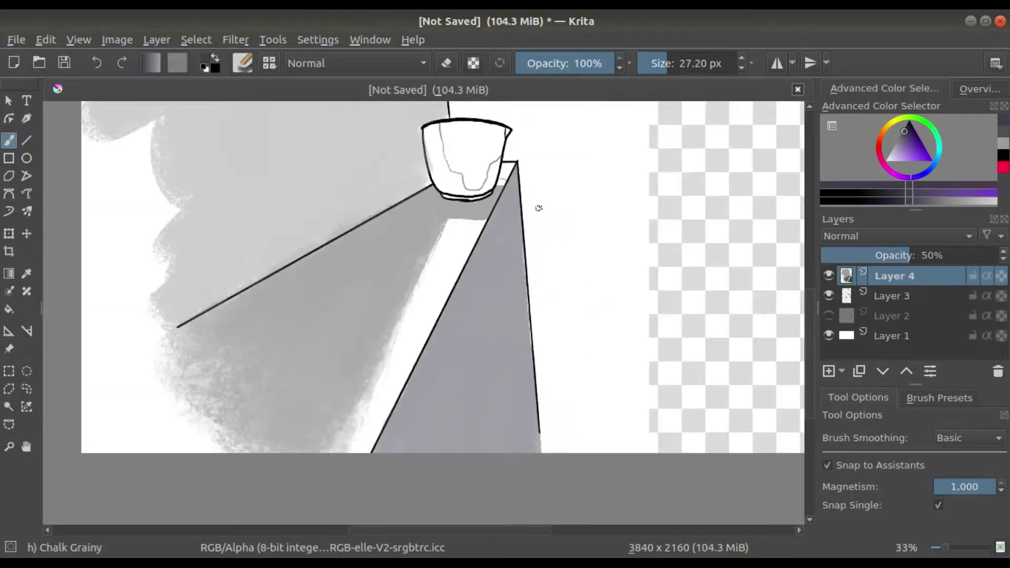
pyautogui.hscroll(-3, 646, 271)
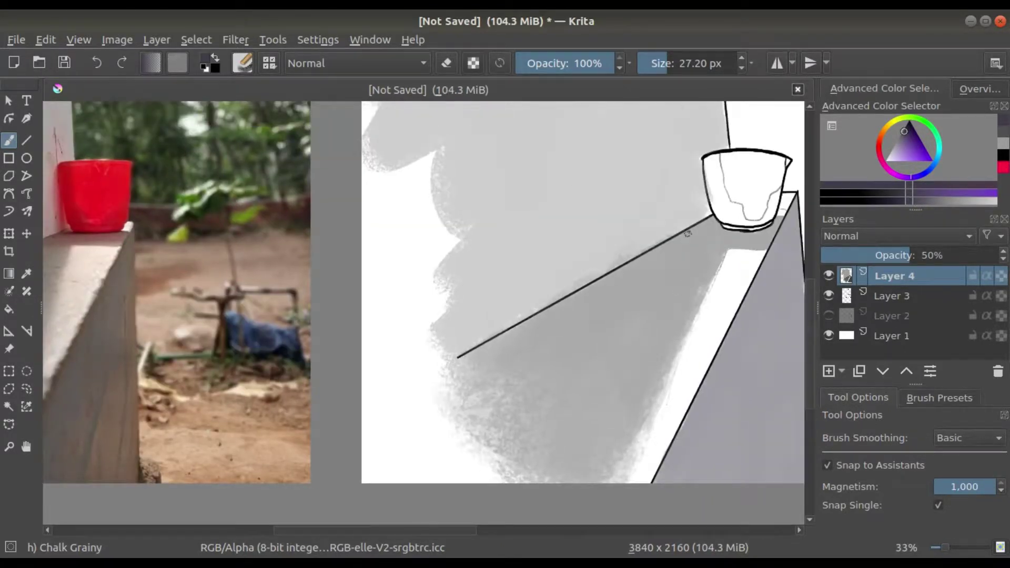
pyautogui.press('+')
pyautogui.press('+')
pyautogui.press('+')
pyautogui.moveTo(463, 178); pyautogui.dragTo(478, 343)
pyautogui.press('-')
pyautogui.press('-')
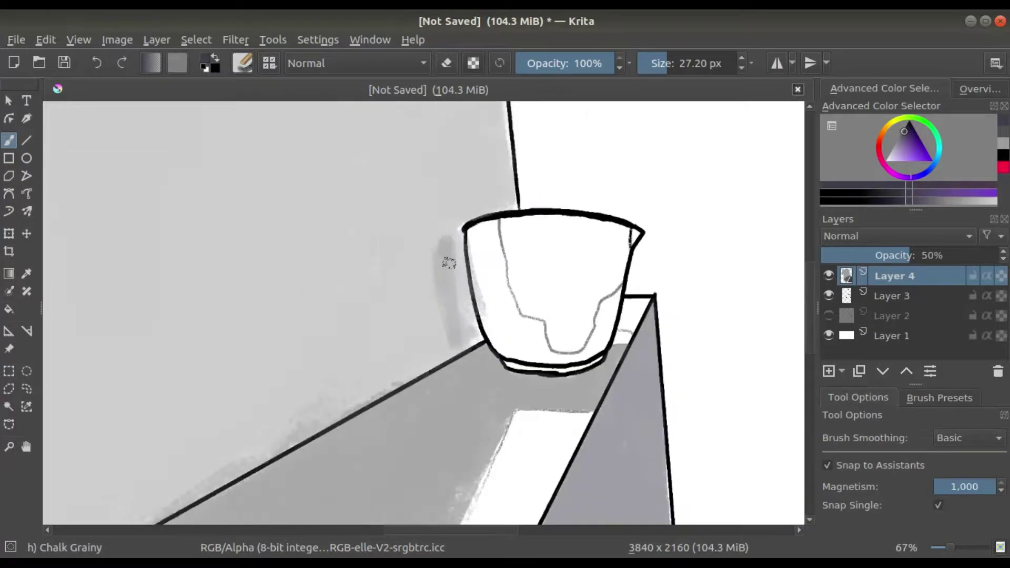
pyautogui.press('-')
pyautogui.press('-')
pyautogui.press('-')
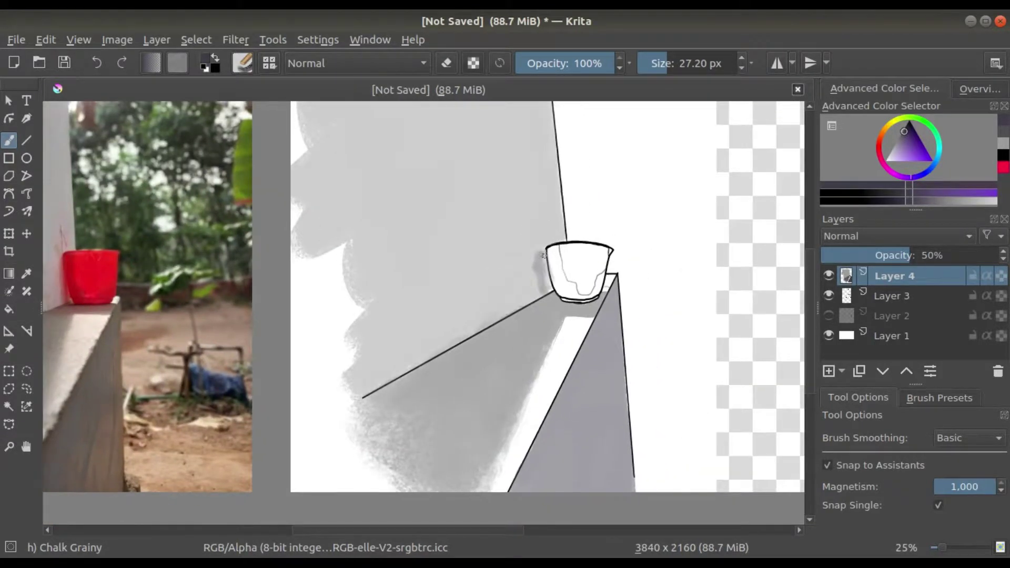
pyautogui.moveTo(550, 291); pyautogui.dragTo(538, 278)
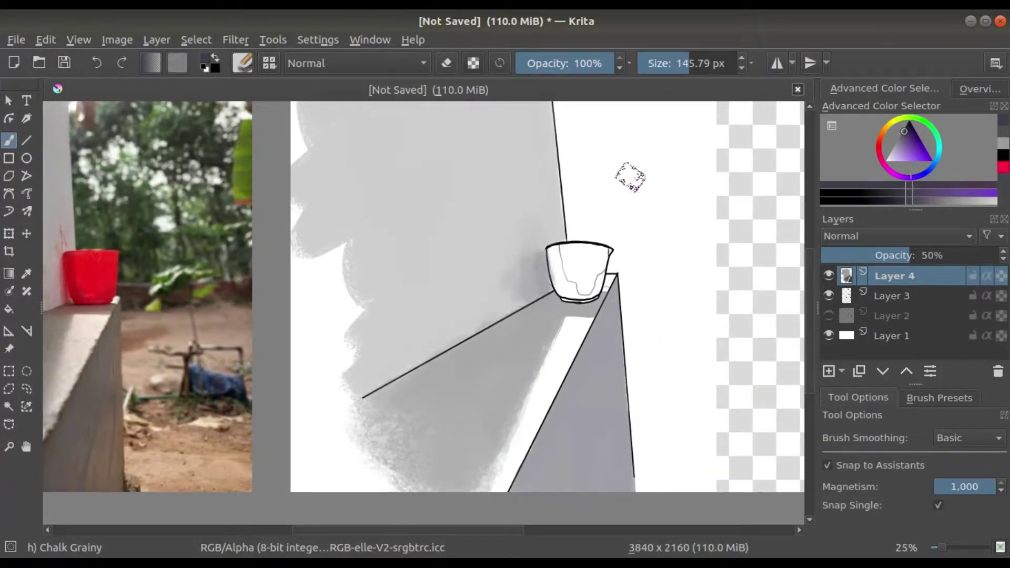
pyautogui.press('-')
pyautogui.press('+')
pyautogui.press('+')
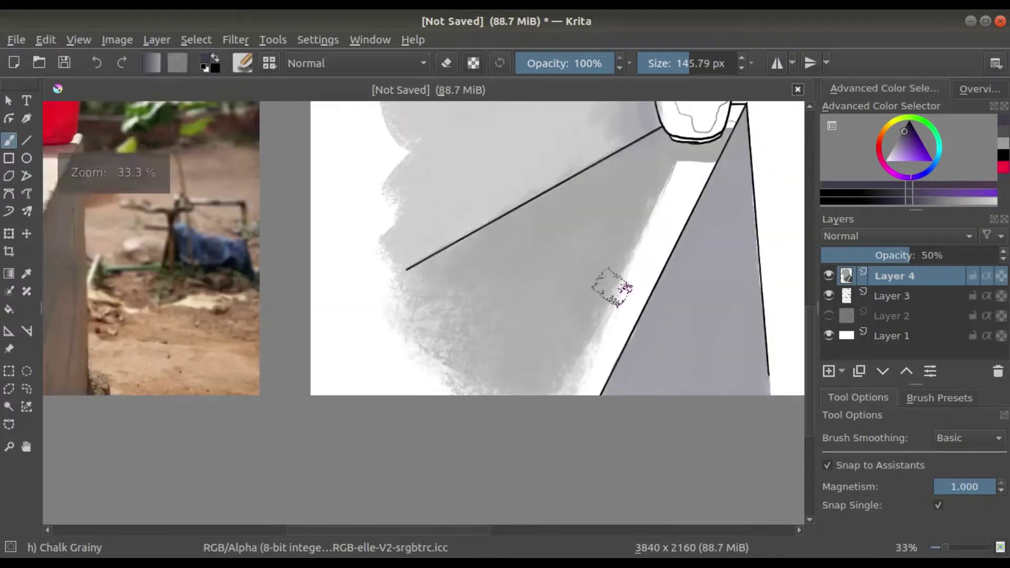
pyautogui.press('-')
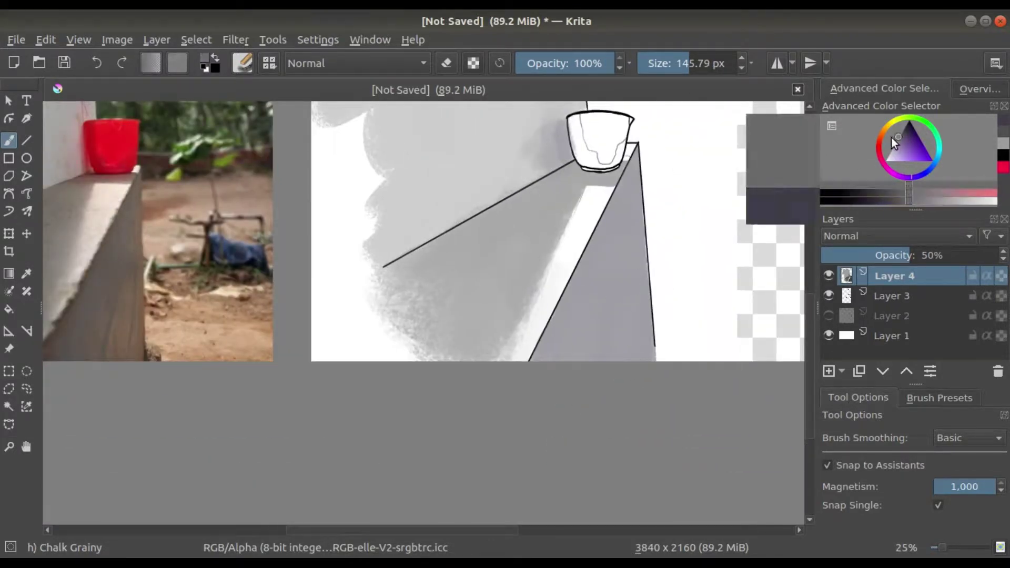
# Step: Switch to purple and dab a small mark near the cup, undoing a faint stroke
pyautogui.click(903, 132)
pyautogui.moveTo(597, 276); pyautogui.dragTo(605, 249)
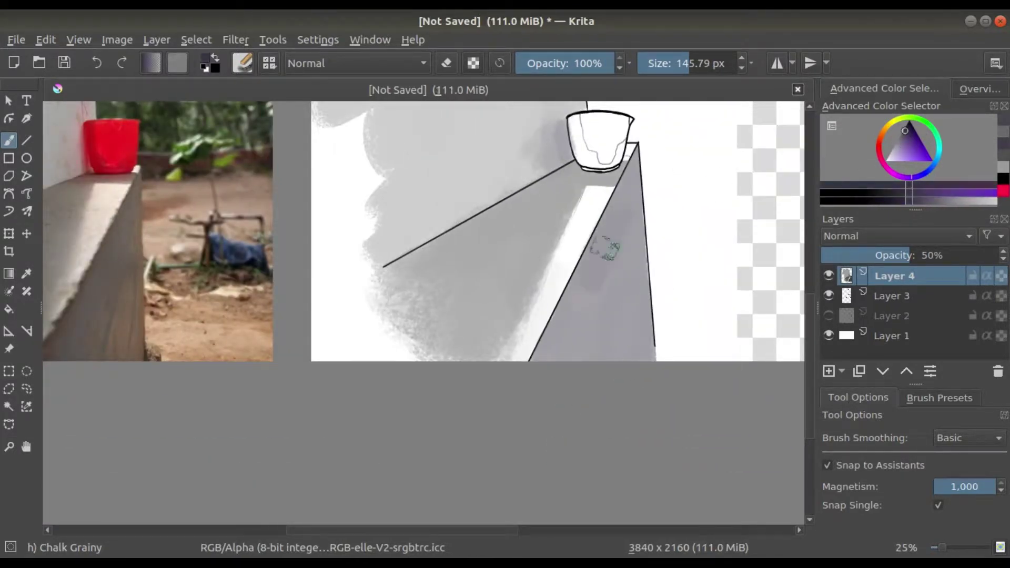
pyautogui.hotkey('ctrl', 'z')
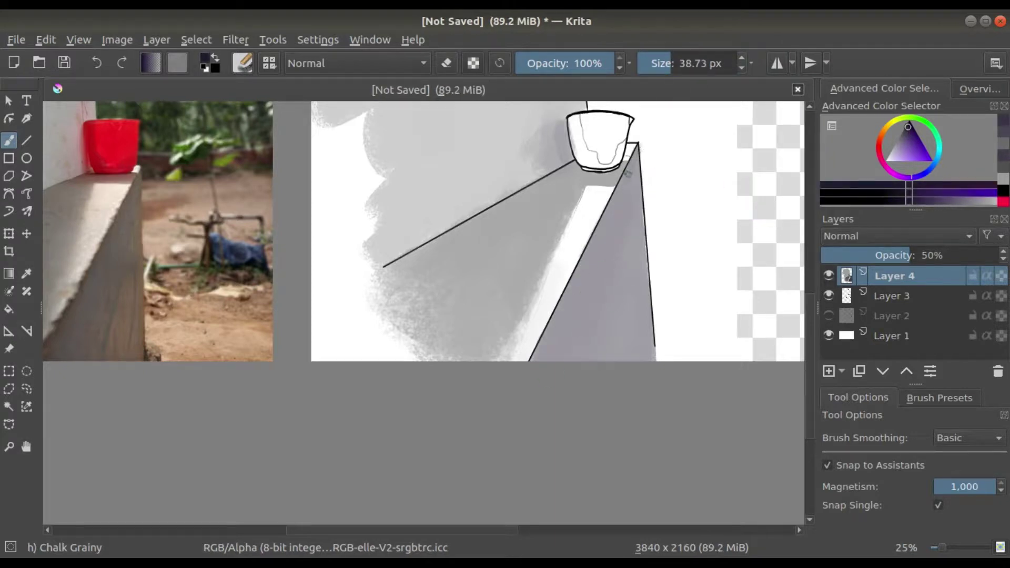
pyautogui.moveTo(627, 173); pyautogui.dragTo(626, 167)
pyautogui.click(624, 164)
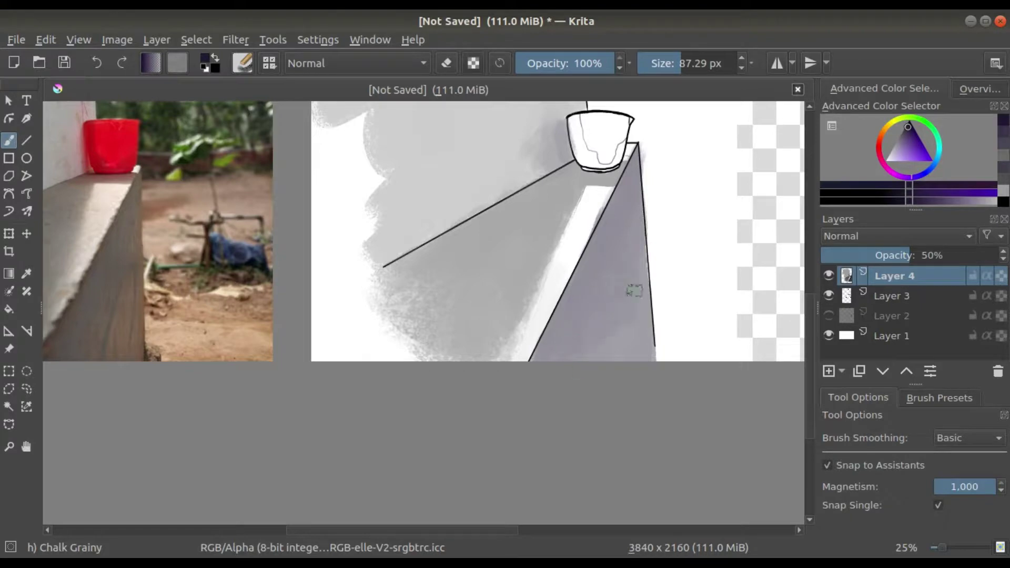
# Step: Paint grey shadow under the cup's base, then add a new empty Layer 5
pyautogui.scroll(3, 634, 290)
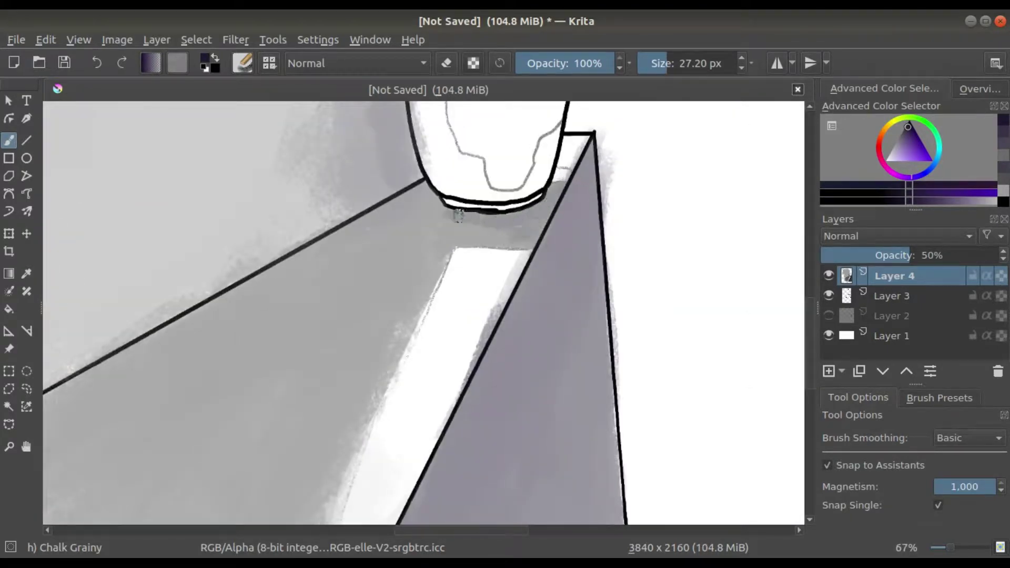
pyautogui.moveTo(423, 218); pyautogui.dragTo(354, 243)
pyautogui.scroll(-1, 467, 191)
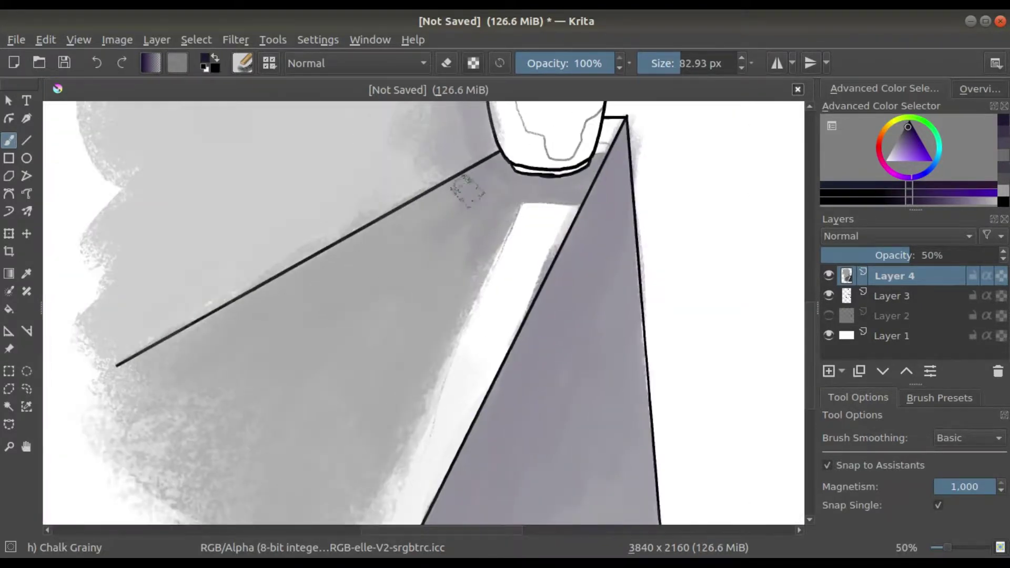
pyautogui.scroll(2, 434, 223)
pyautogui.moveTo(507, 185); pyautogui.dragTo(295, 231)
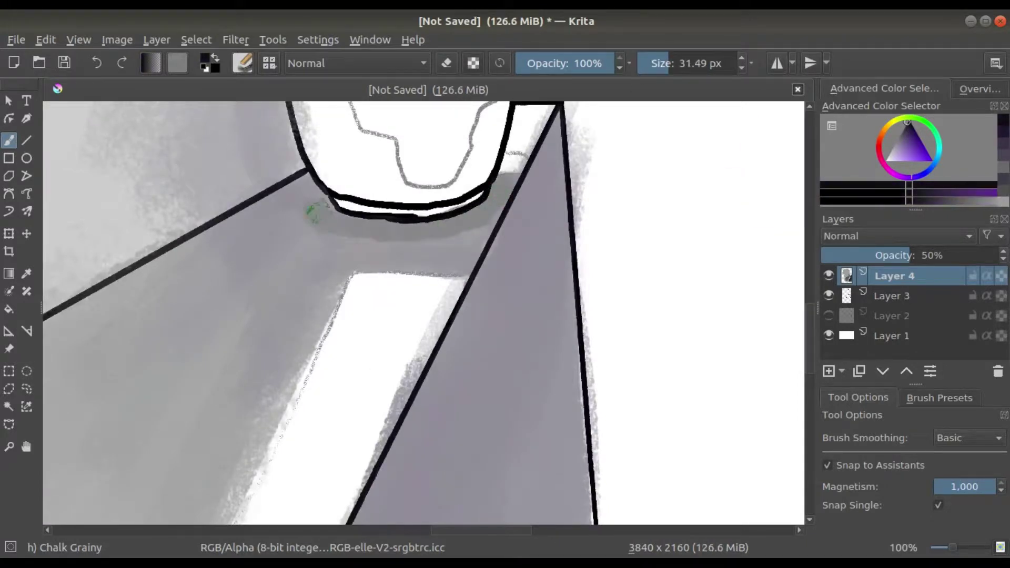
pyautogui.keyDown('ctrl'); pyautogui.click(484, 195); pyautogui.keyUp('ctrl')
pyautogui.press('[')
pyautogui.press('[')
pyautogui.press('[')
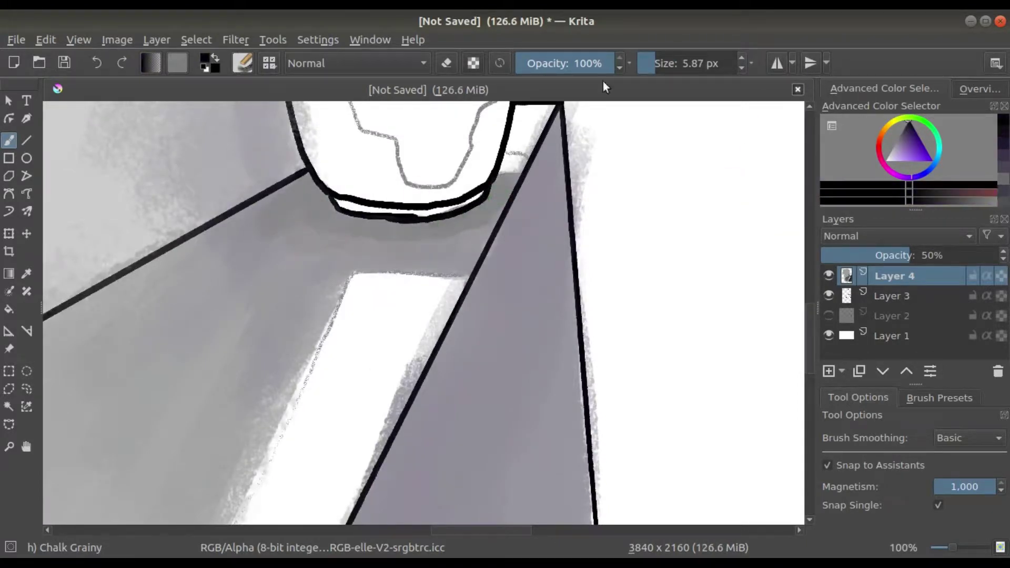
pyautogui.scroll(-5, 465, 216)
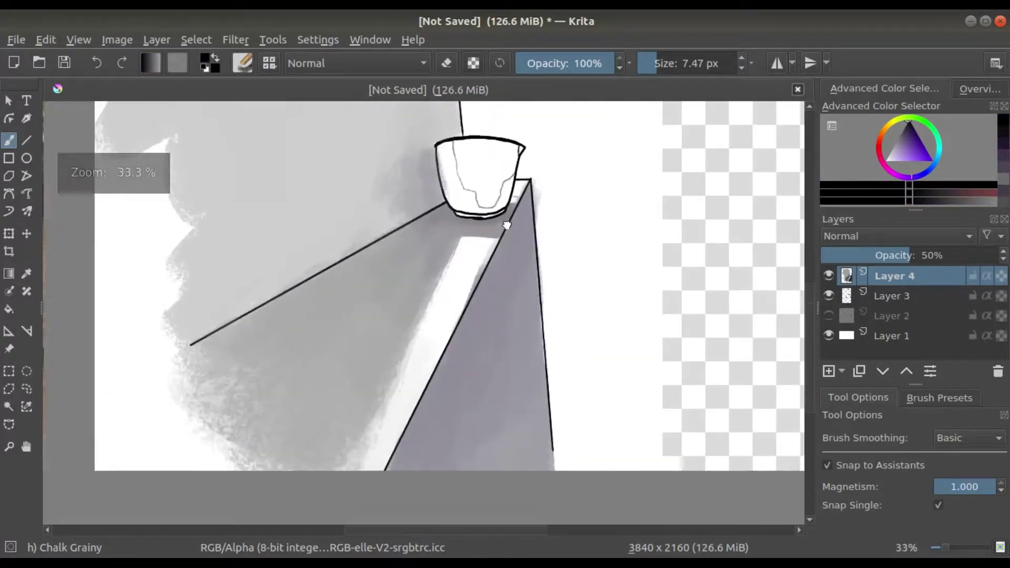
pyautogui.press('F6')
pyautogui.press('Insert')
# Step: Pick red as the painting colour and test a red patch on the cup
pyautogui.press('F6')
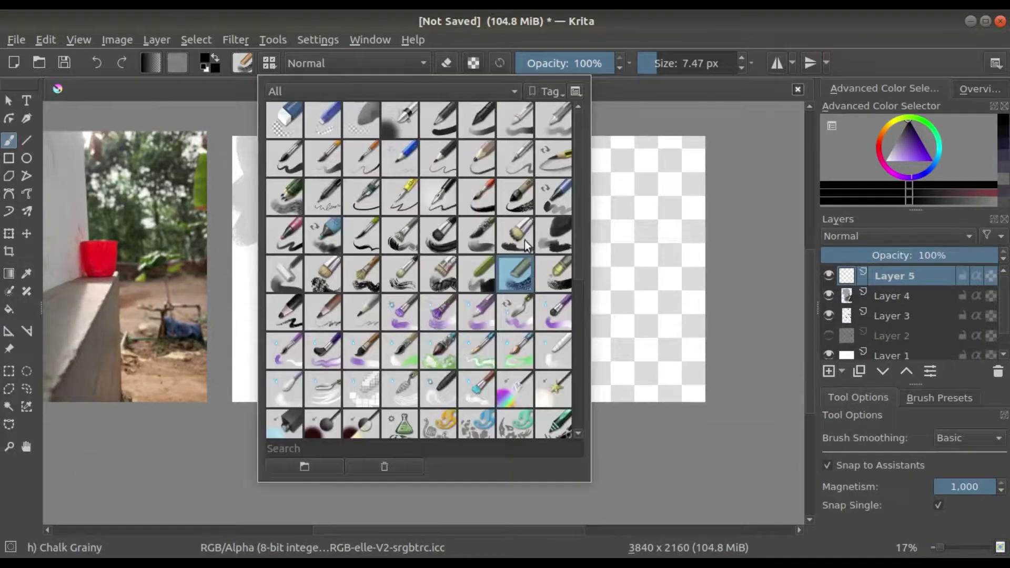
pyautogui.click(883, 156)
pyautogui.scroll(2, 583, 229)
pyautogui.scroll(3, 382, 221)
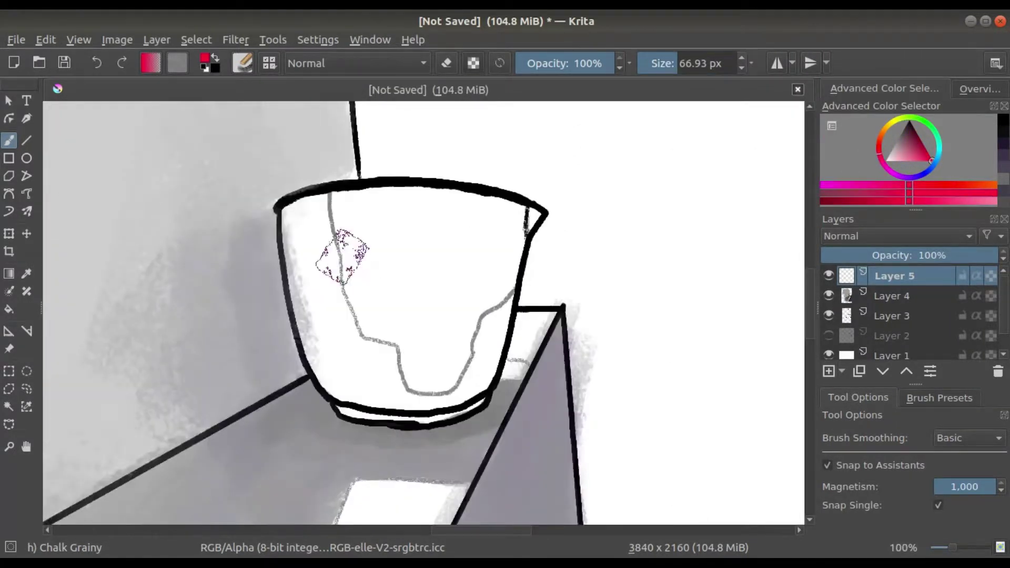
pyautogui.moveTo(315, 237); pyautogui.dragTo(363, 300)
# Step: Move the line-art and grey shading layers up the stack, then undo the trial red strokes
pyautogui.click(891, 315)
pyautogui.click(905, 371)
pyautogui.click(906, 372)
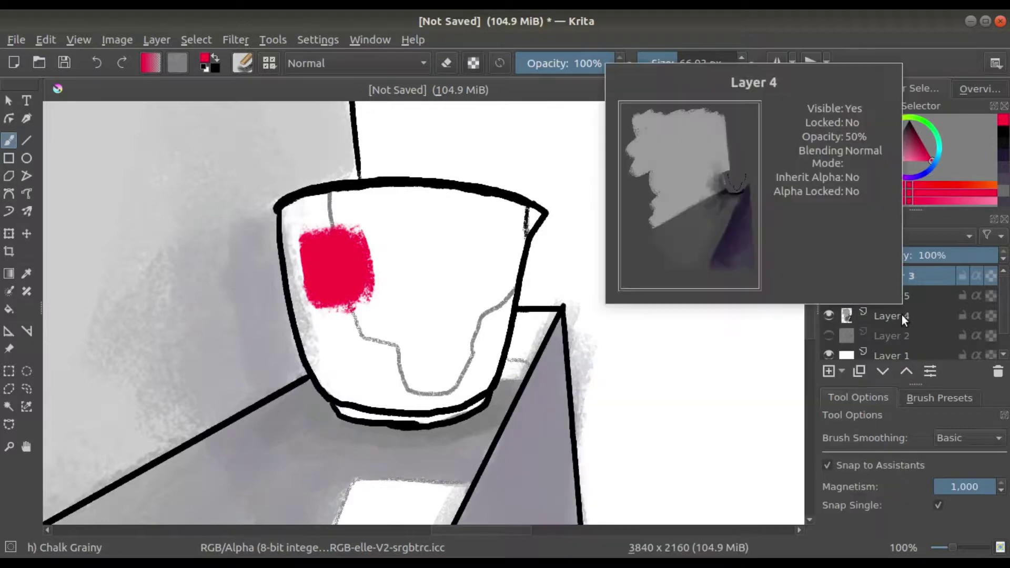
pyautogui.click(901, 315)
pyautogui.moveTo(890, 276); pyautogui.dragTo(890, 278)
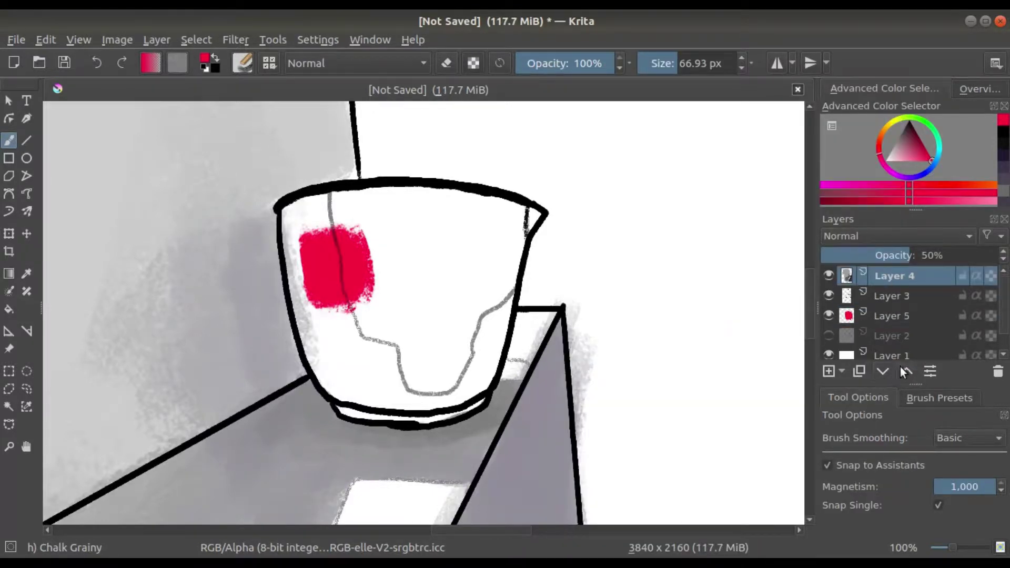
pyautogui.moveTo(294, 253)
pyautogui.mouseDown()
pyautogui.moveTo(337, 200)
pyautogui.moveTo(421, 252)
pyautogui.moveTo(436, 326)
pyautogui.mouseUp()
pyautogui.hotkey('ctrl', 'z')
pyautogui.hotkey('ctrl', 'z')
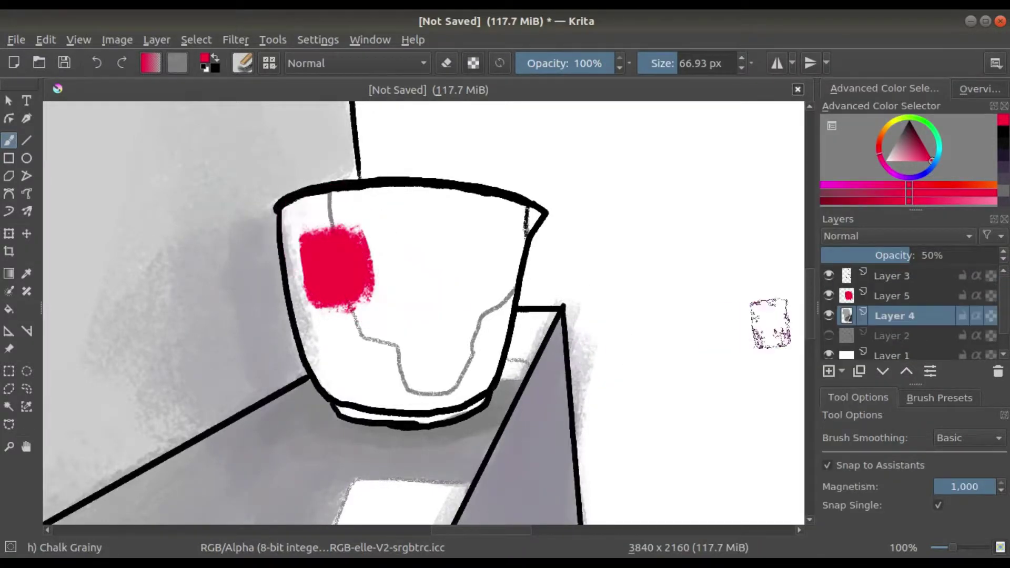
pyautogui.hotkey('ctrl', 'z')
pyautogui.hotkey('ctrl', 'z')
pyautogui.hotkey('ctrl', 'z')
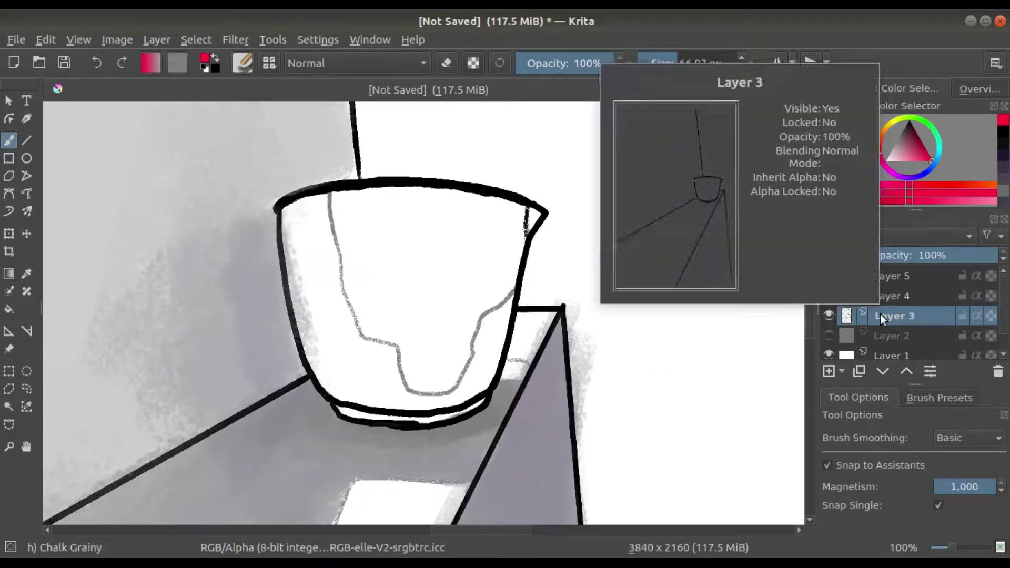
# Step: Adjust the grey shading layer's opacity and reselect the line-art layer
pyautogui.click(889, 295)
pyautogui.moveTo(894, 256); pyautogui.dragTo(965, 257)
pyautogui.scroll(-4, 638, 309)
pyautogui.click(892, 275)
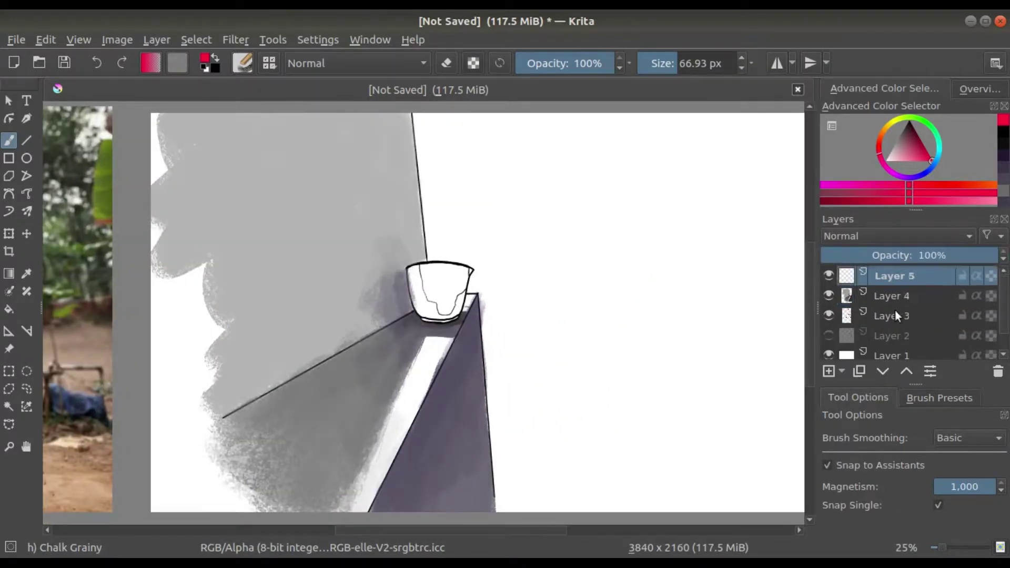
pyautogui.click(895, 315)
# Step: Paint red over the cup body on a new layer placed below the line art
pyautogui.press('Insert')
pyautogui.scroll(3, 449, 287)
pyautogui.scroll(1, 450, 287)
pyautogui.moveTo(336, 226); pyautogui.dragTo(384, 295)
pyautogui.moveTo(331, 273); pyautogui.dragTo(421, 368)
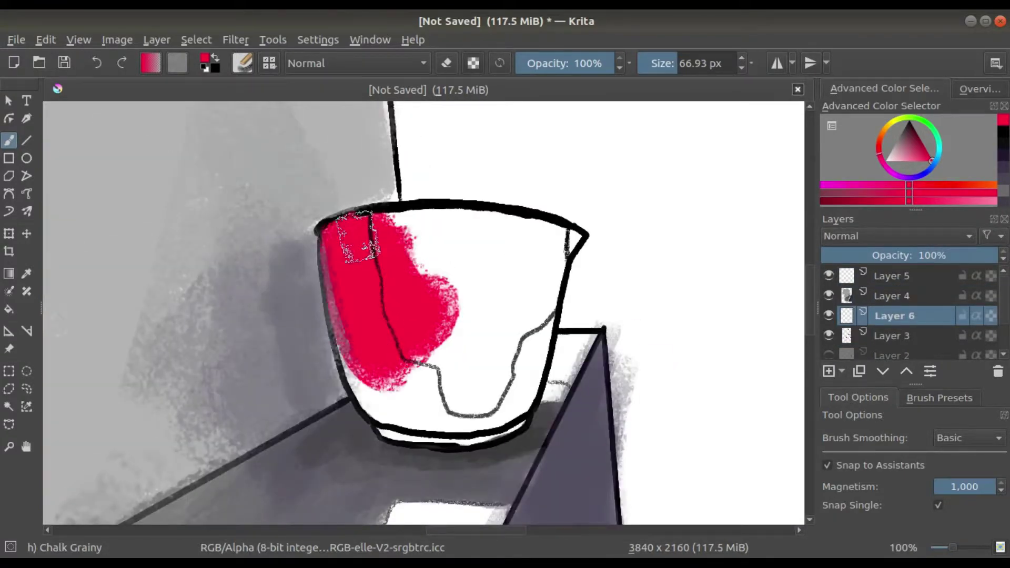
pyautogui.moveTo(347, 221)
pyautogui.mouseDown()
pyautogui.moveTo(526, 263)
pyautogui.moveTo(442, 410)
pyautogui.mouseUp()
pyautogui.click(906, 371)
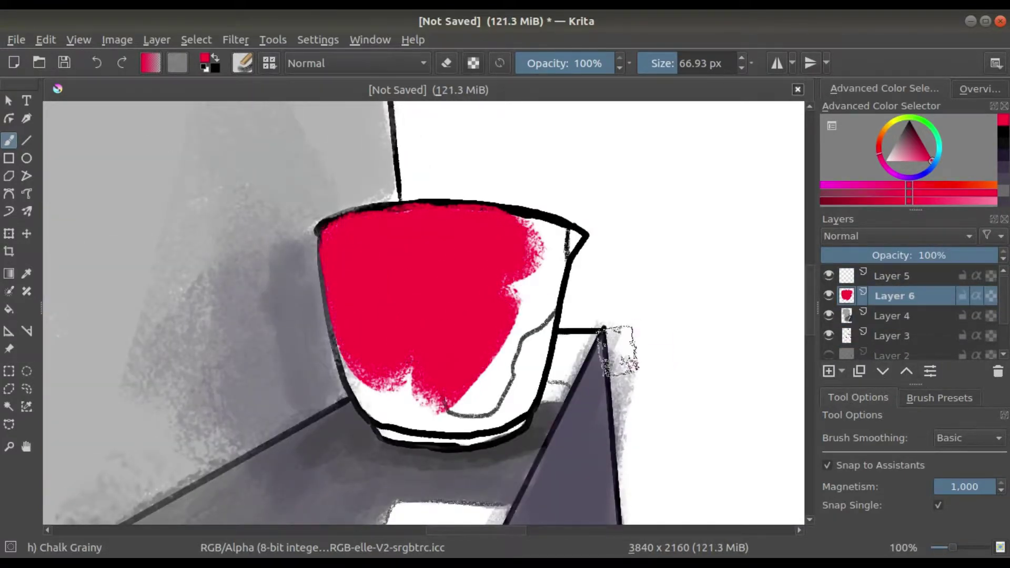
pyautogui.hotkey('ctrl', '+')
pyautogui.click(883, 371)
# Step: Fill the cup's top-right edge, lower-left area and right side with red
pyautogui.press('[')
pyautogui.press('[')
pyautogui.press('[')
pyautogui.moveTo(616, 192); pyautogui.dragTo(627, 201)
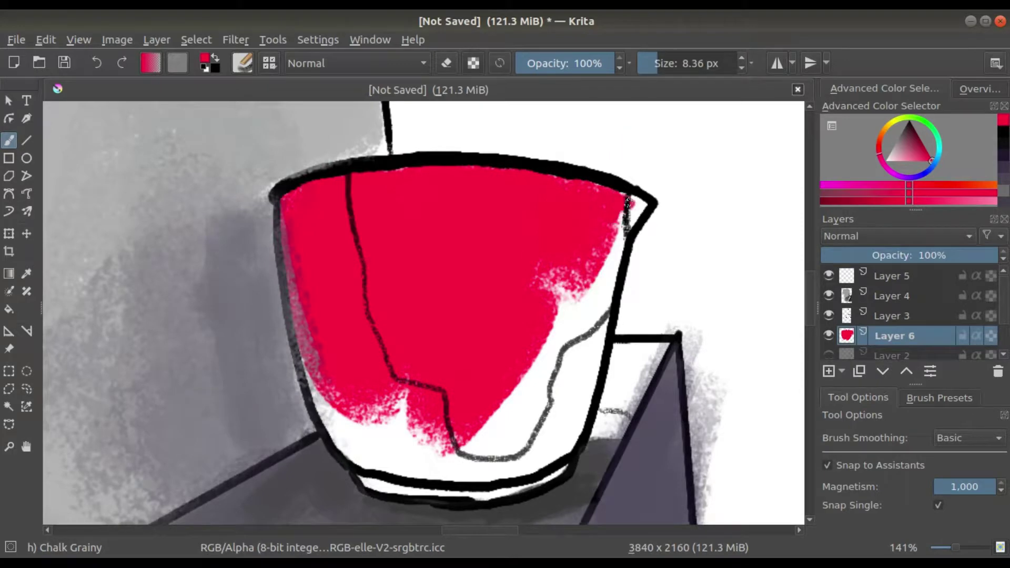
pyautogui.moveTo(673, 58); pyautogui.dragTo(684, 58)
pyautogui.moveTo(578, 253); pyautogui.dragTo(547, 399)
pyautogui.moveTo(420, 263); pyautogui.dragTo(444, 228)
pyautogui.moveTo(342, 284)
pyautogui.mouseDown()
pyautogui.moveTo(399, 431)
pyautogui.moveTo(553, 400)
pyautogui.moveTo(495, 335)
pyautogui.mouseUp()
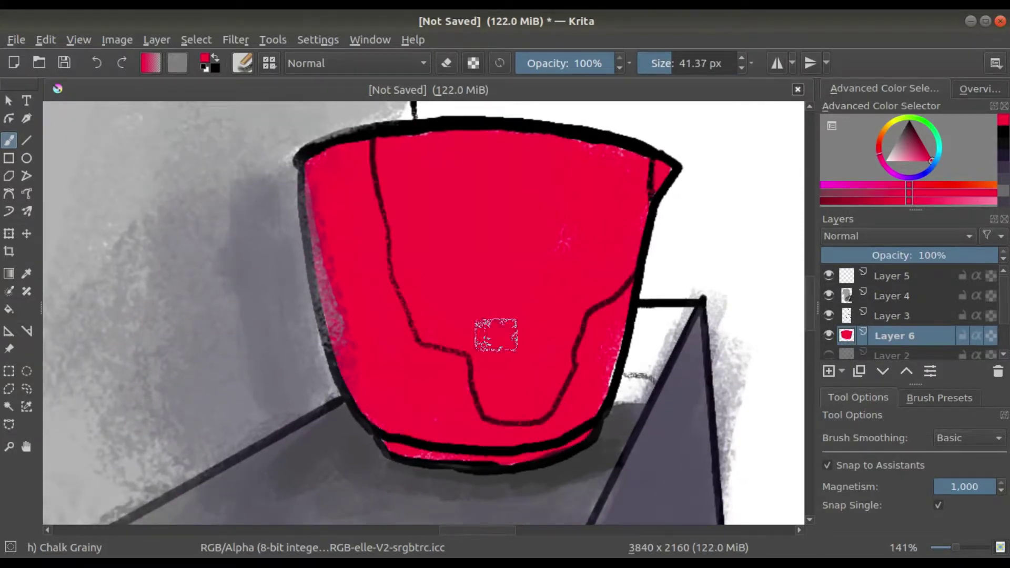
pyautogui.click(864, 318)
pyautogui.scroll(-4, 559, 310)
# Step: Pick a darker red and paint a trial strip on the cup's upper-left side
pyautogui.scroll(4, 784, 289)
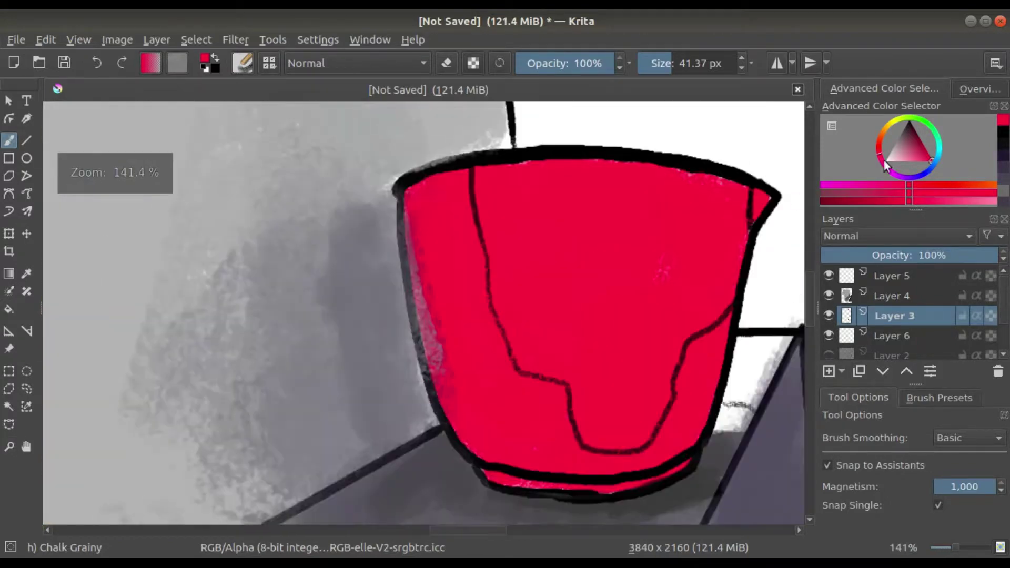
pyautogui.click(918, 149)
pyautogui.moveTo(473, 245); pyautogui.dragTo(450, 224)
pyautogui.moveTo(500, 371); pyautogui.dragTo(463, 172)
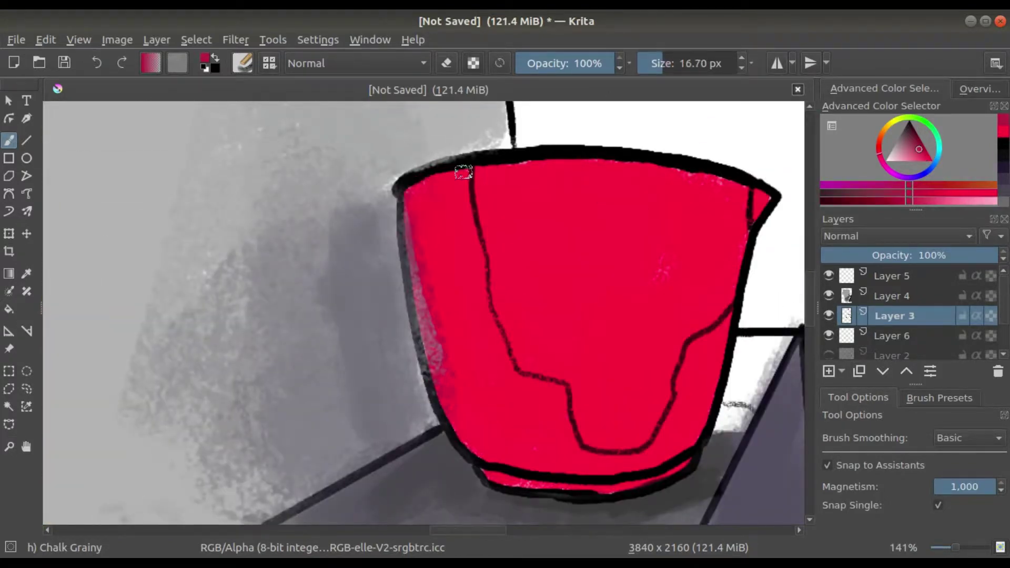
# Step: Reorder the layers so the red fill stays below the line art
pyautogui.scroll(-2, 592, 350)
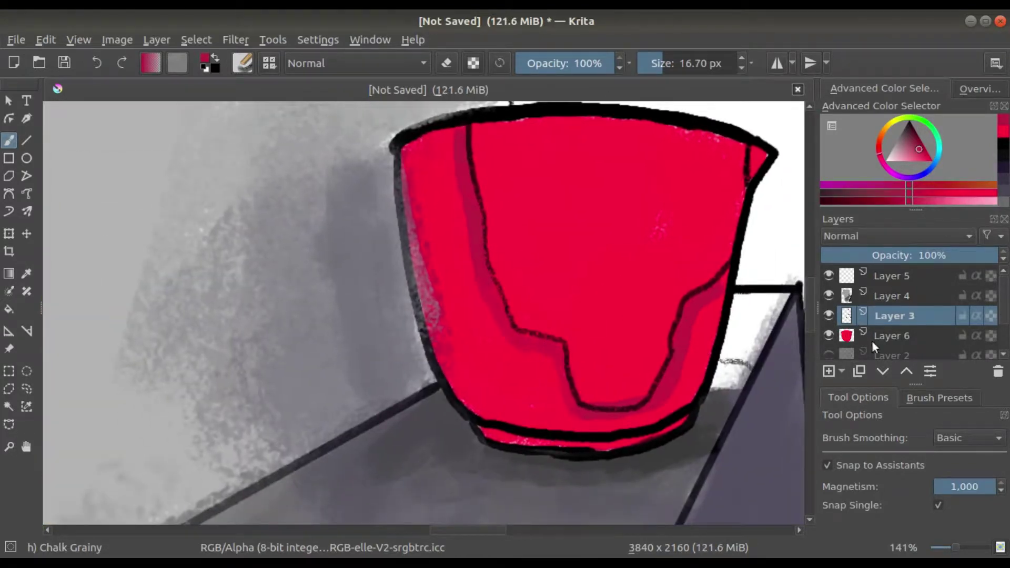
pyautogui.click(906, 372)
pyautogui.click(906, 371)
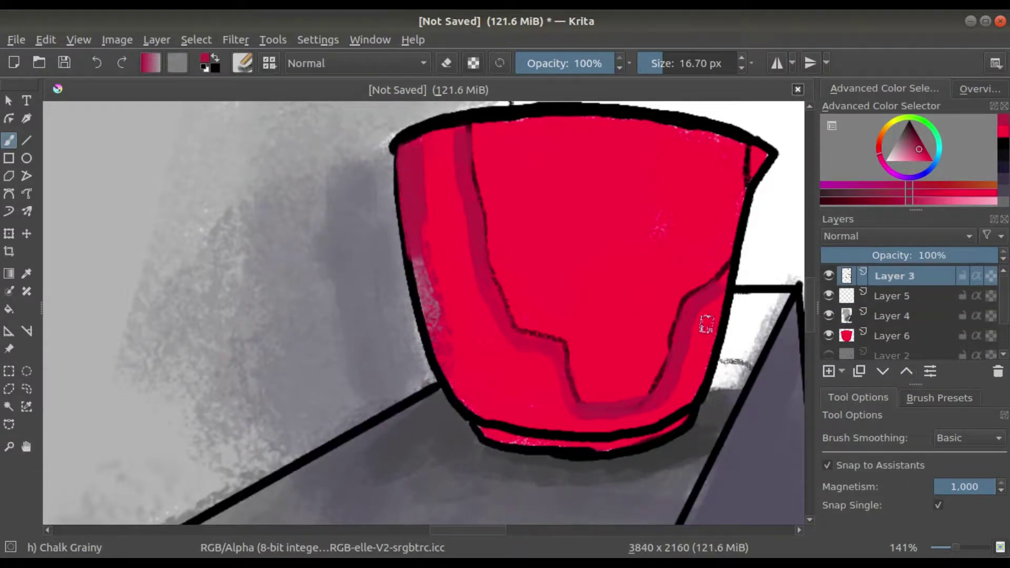
pyautogui.moveTo(894, 275); pyautogui.dragTo(900, 313)
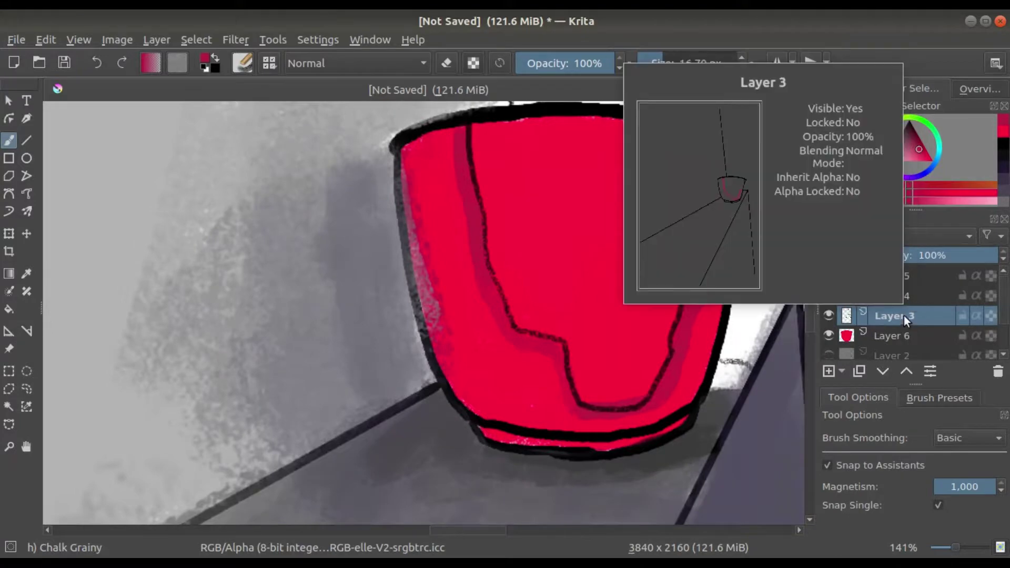
pyautogui.click(894, 331)
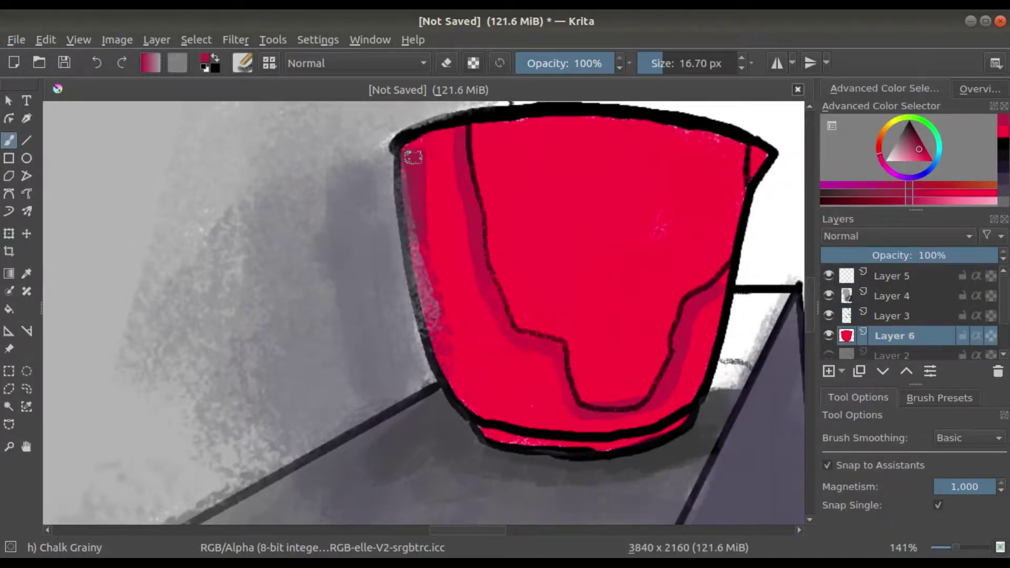
pyautogui.click(905, 371)
pyautogui.click(908, 371)
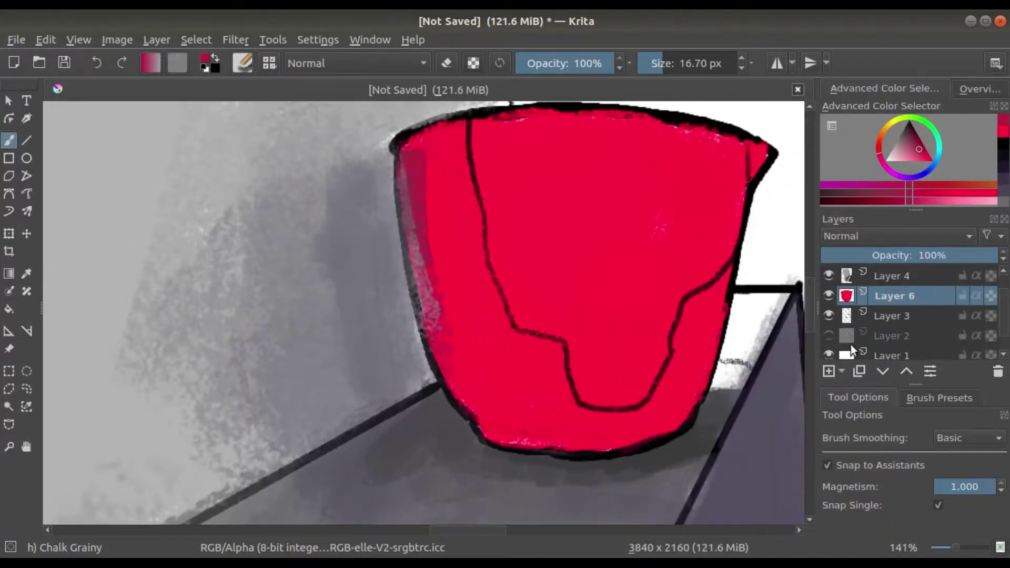
pyautogui.click(894, 295)
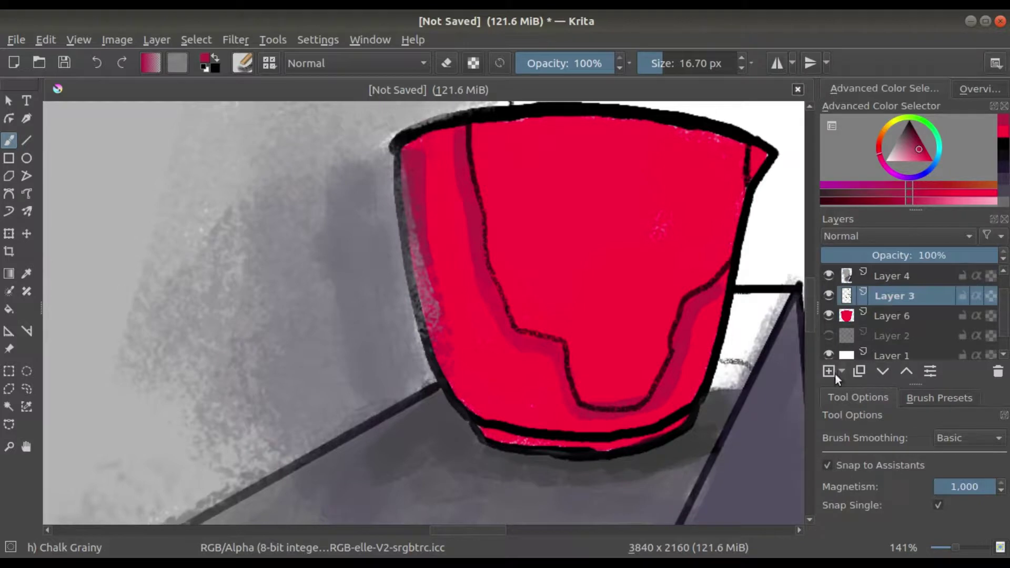
# Step: Paint darker crimson shading on the cup's left side and along its bottom rim
pyautogui.click(907, 372)
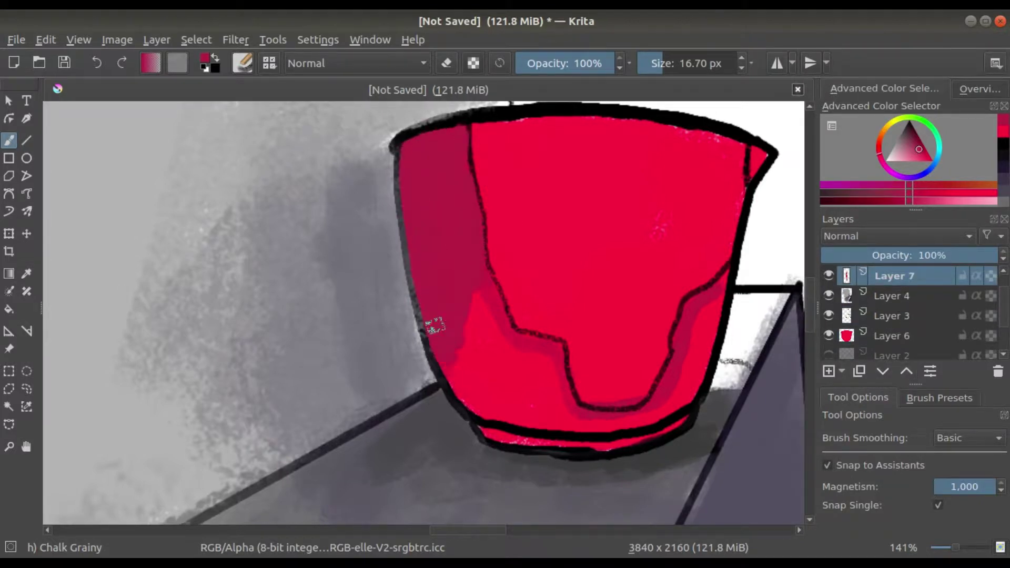
pyautogui.moveTo(435, 326); pyautogui.dragTo(493, 349)
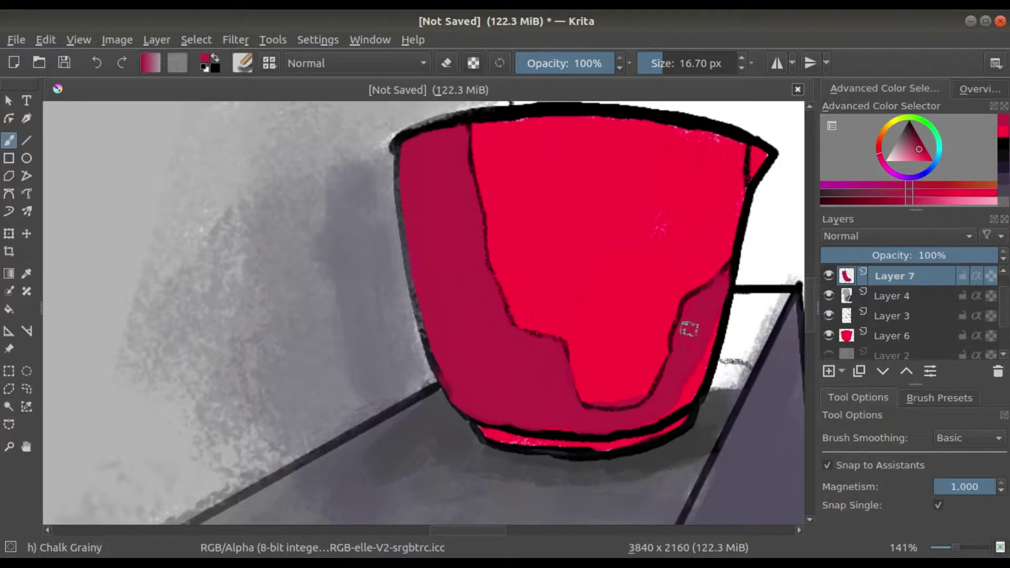
pyautogui.scroll(-2, 655, 411)
pyautogui.scroll(-4, 594, 327)
pyautogui.scroll(7, 642, 326)
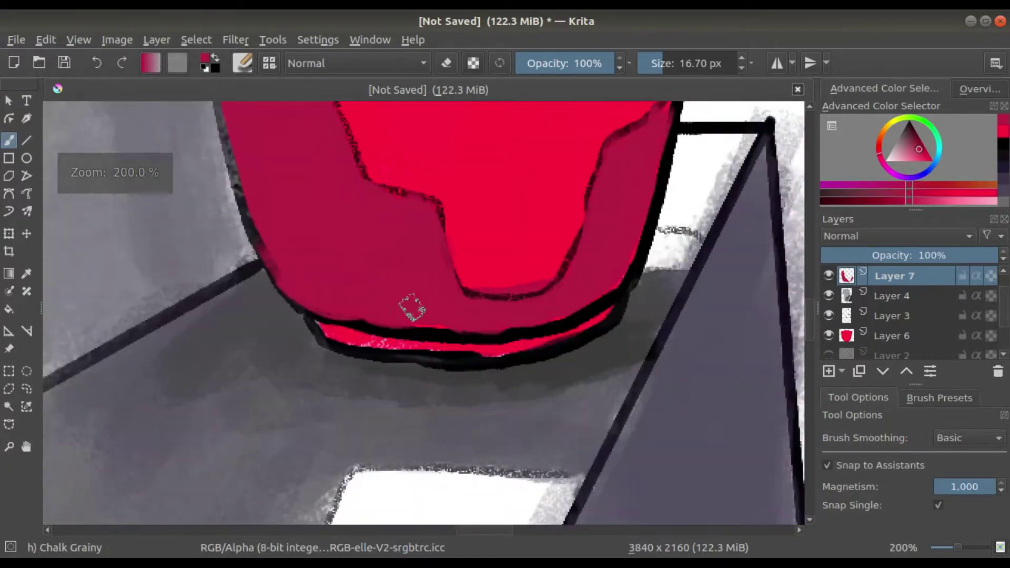
pyautogui.scroll(1, 412, 304)
pyautogui.moveTo(361, 337); pyautogui.dragTo(519, 338)
pyautogui.scroll(-3, 519, 338)
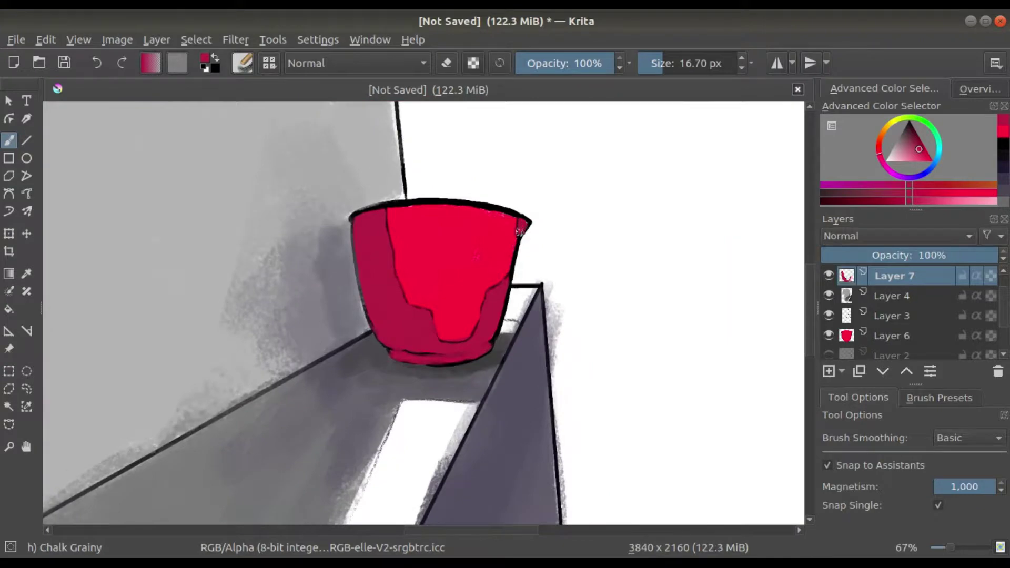
pyautogui.scroll(2, 389, 297)
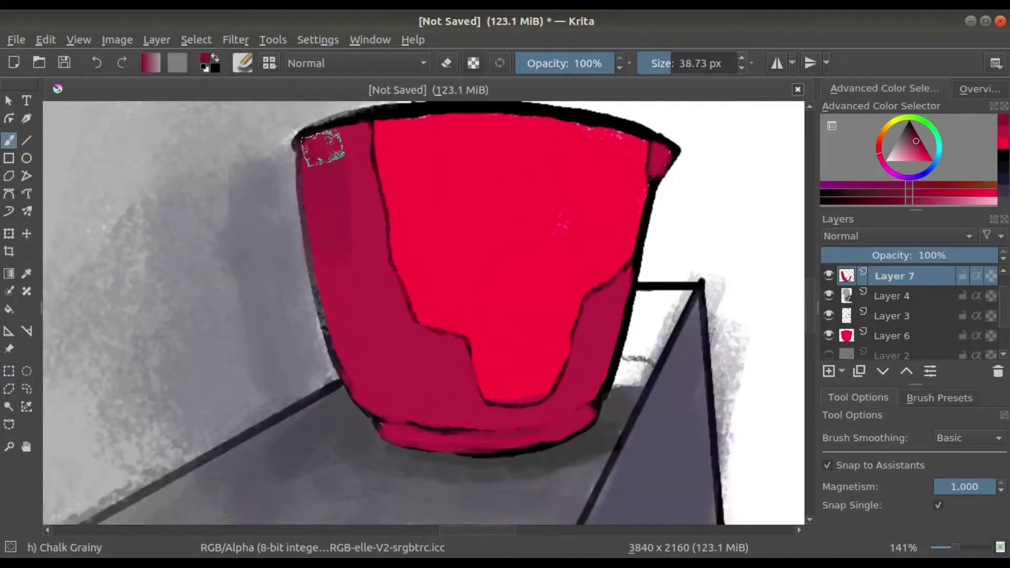
# Step: Pick a brighter red, reframe the cup, and switch to a larger b) Airbrush Soft brush
pyautogui.keyDown('ctrl'); pyautogui.click(357, 279); pyautogui.keyUp('ctrl')
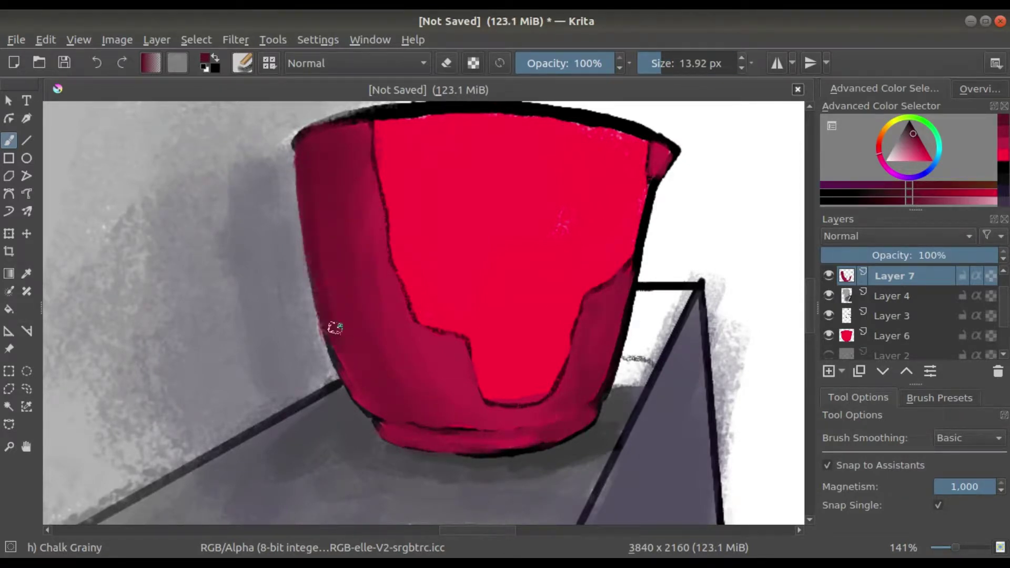
pyautogui.moveTo(333, 302)
pyautogui.mouseDown()
pyautogui.moveTo(647, 153)
pyautogui.moveTo(586, 187)
pyautogui.mouseUp()
pyautogui.moveTo(544, 316); pyautogui.dragTo(594, 231)
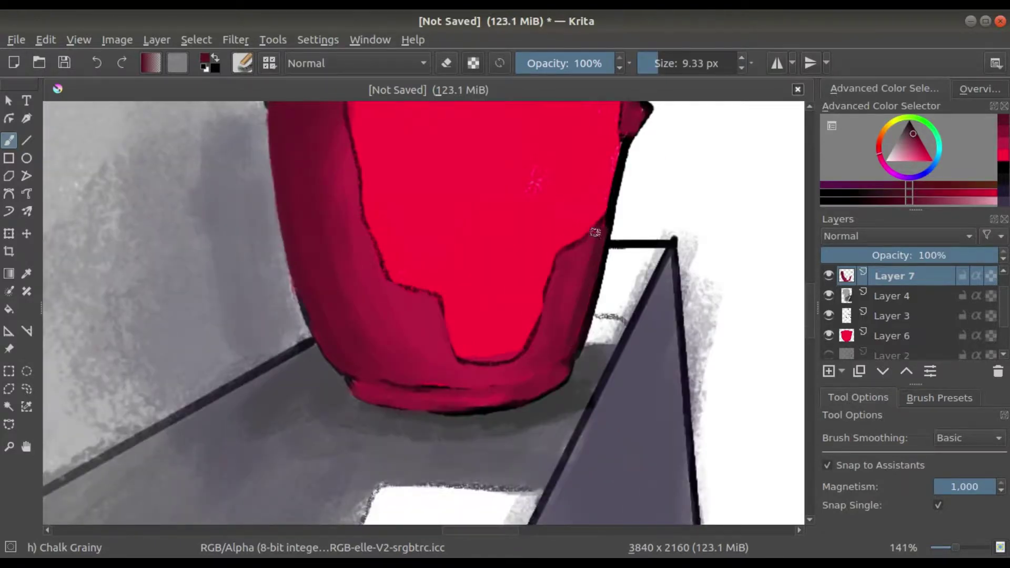
pyautogui.scroll(3, 279, 170)
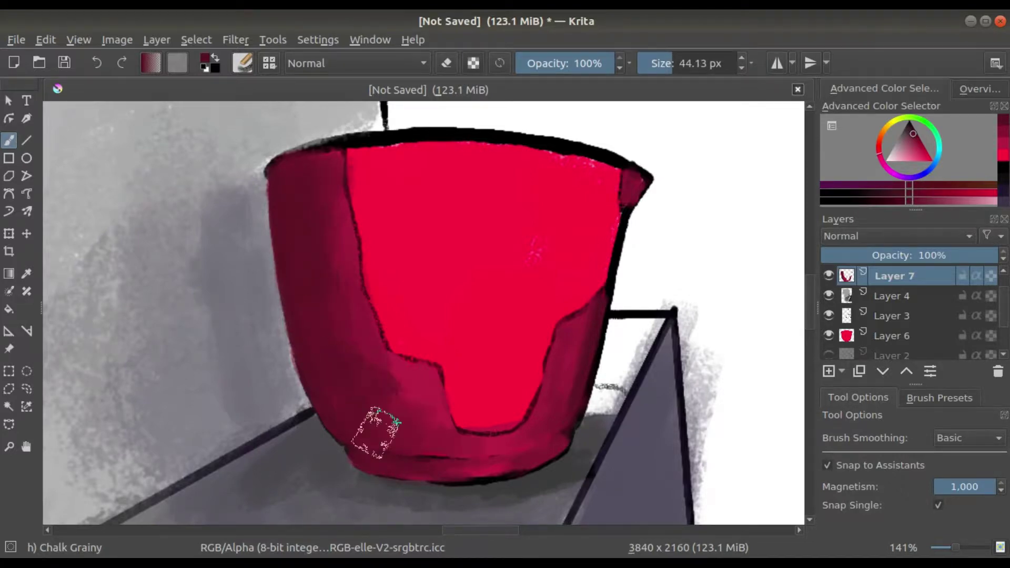
pyautogui.scroll(-5, 451, 287)
pyautogui.scroll(4, 473, 294)
pyautogui.press('+')
pyautogui.keyDown('ctrl'); pyautogui.click(487, 299); pyautogui.keyUp('ctrl')
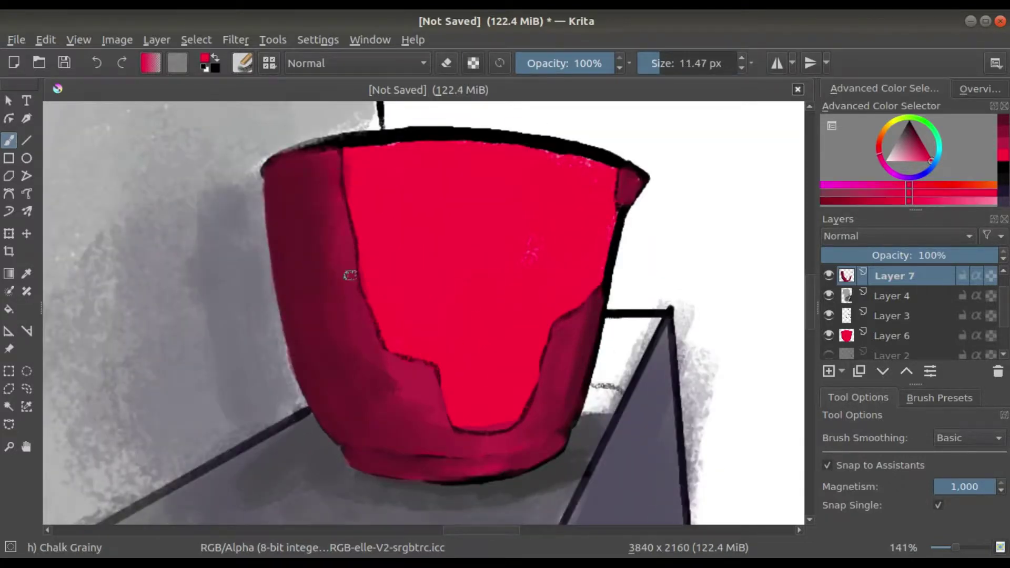
pyautogui.click(242, 63)
pyautogui.click(482, 121)
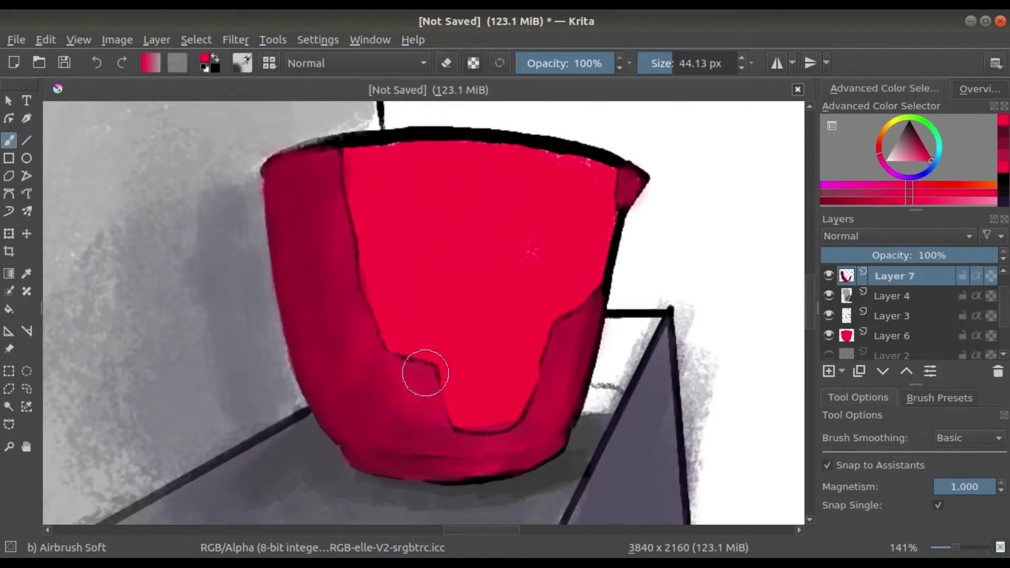
pyautogui.moveTo(929, 160); pyautogui.dragTo(925, 161)
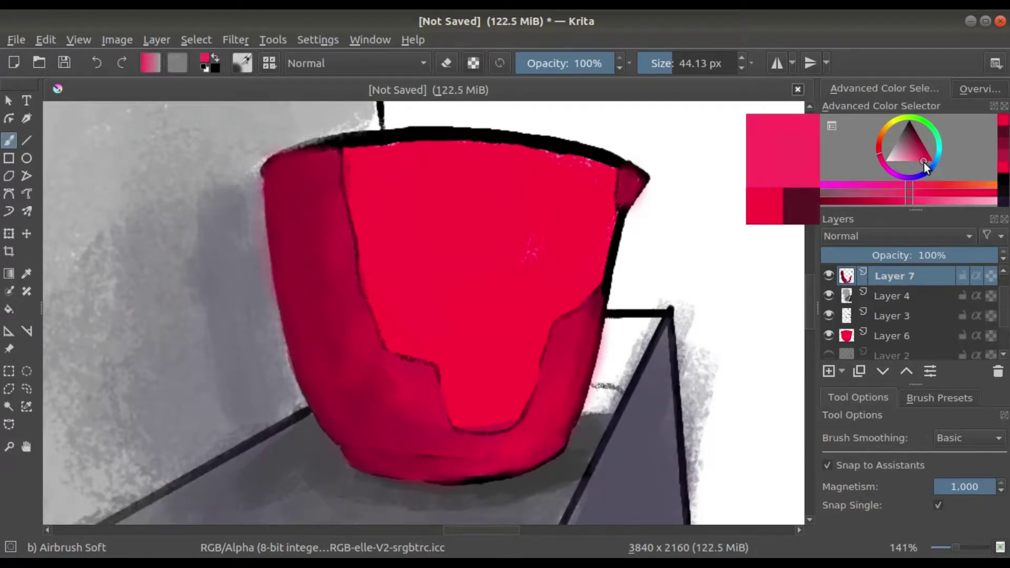
# Step: Try a soft pink airbrush patch on the cup, then undo it
pyautogui.click(693, 63)
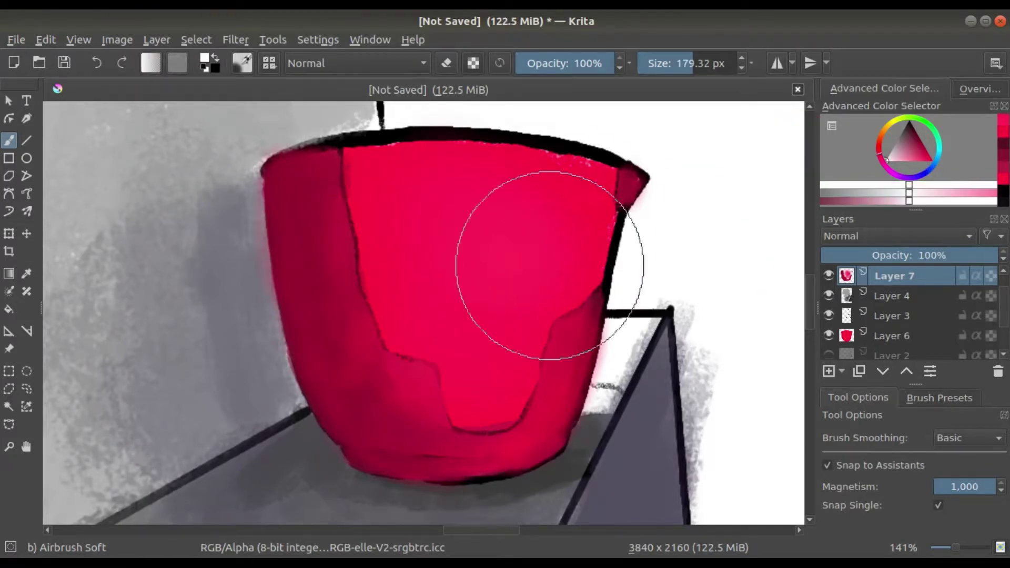
pyautogui.press('-')
pyautogui.press('-')
pyautogui.press('-')
pyautogui.press('-')
pyautogui.press('1')
pyautogui.moveTo(931, 164); pyautogui.dragTo(916, 161)
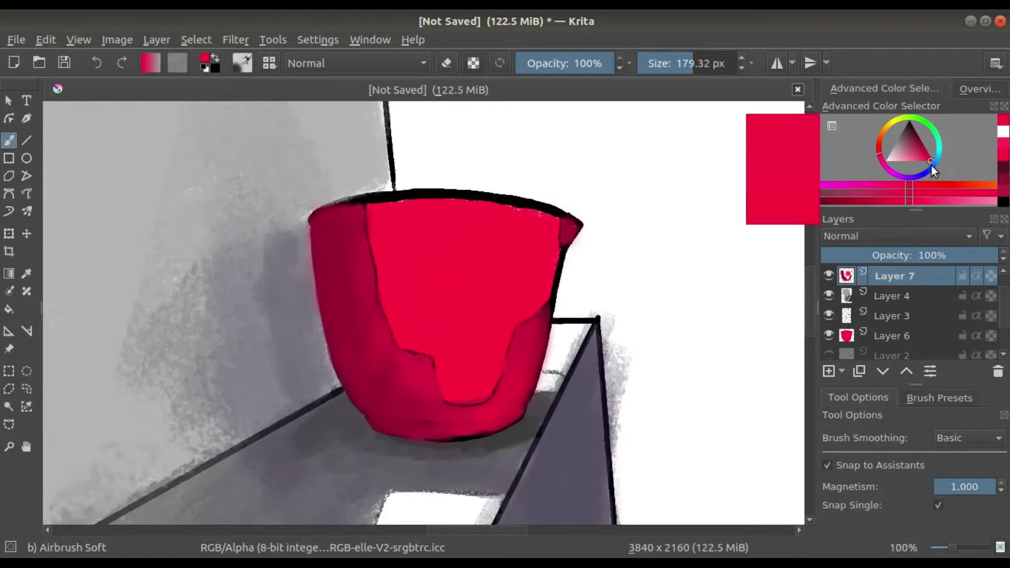
pyautogui.moveTo(451, 269); pyautogui.dragTo(450, 252)
pyautogui.press('-')
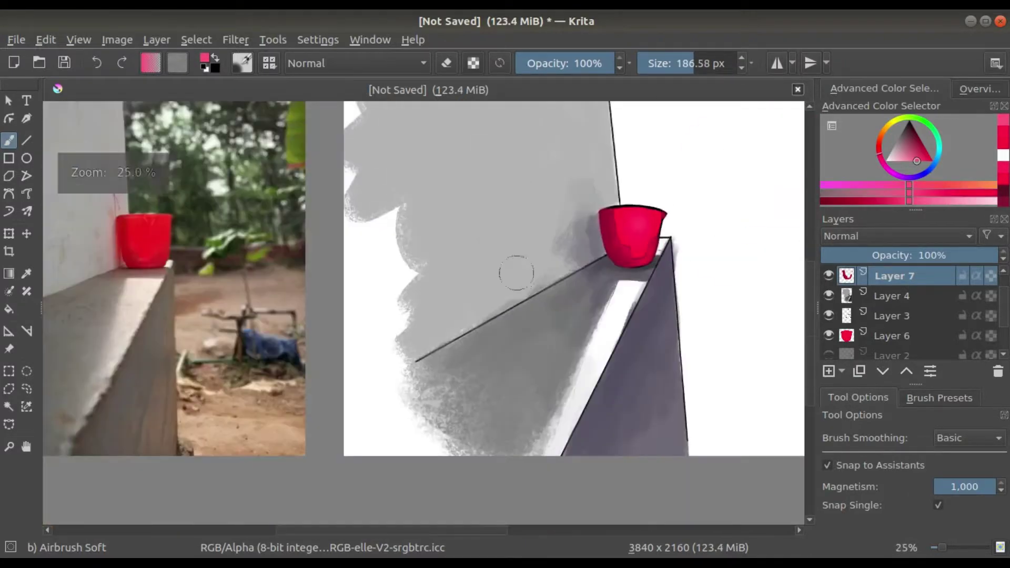
pyautogui.press('1')
pyautogui.hotkey('ctrl', 'z')
# Step: Airbrush warmer, lighter tones into the cup's upper interior and middle
pyautogui.click(879, 138)
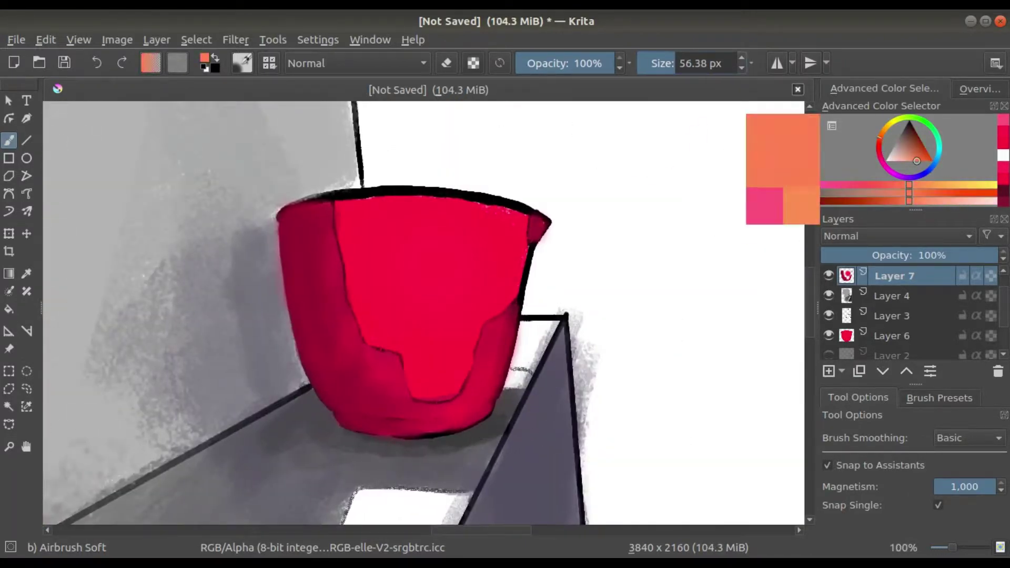
pyautogui.moveTo(364, 249)
pyautogui.mouseDown()
pyautogui.moveTo(361, 286)
pyautogui.moveTo(402, 232)
pyautogui.mouseUp()
pyautogui.press(']')
pyautogui.moveTo(392, 294); pyautogui.dragTo(417, 263)
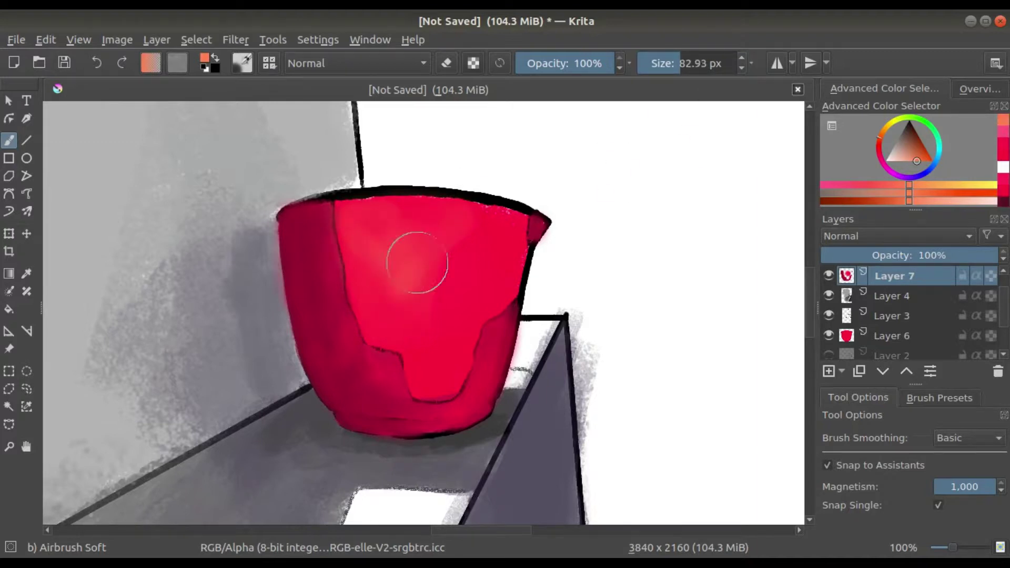
pyautogui.moveTo(425, 388)
pyautogui.mouseDown()
pyautogui.moveTo(473, 213)
pyautogui.moveTo(444, 306)
pyautogui.moveTo(435, 225)
pyautogui.moveTo(461, 254)
pyautogui.moveTo(444, 354)
pyautogui.moveTo(473, 248)
pyautogui.moveTo(383, 219)
pyautogui.mouseUp()
pyautogui.press('-')
pyautogui.press('+')
pyautogui.press('+')
# Step: Darken the cup's interior with red and shade its left side in dark red
pyautogui.keyDown('ctrl'); pyautogui.click(589, 158); pyautogui.keyUp('ctrl')
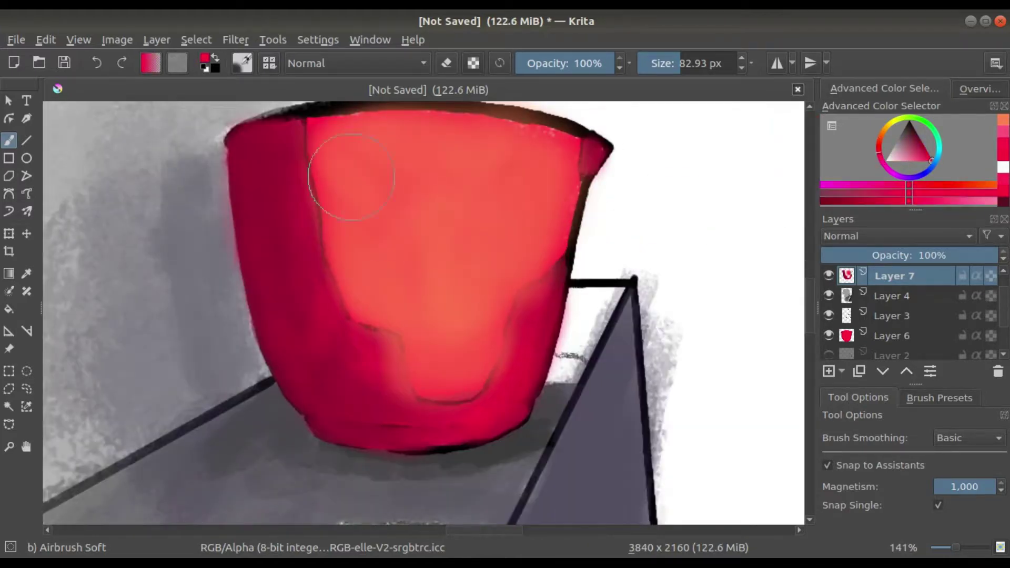
pyautogui.moveTo(338, 188)
pyautogui.mouseDown()
pyautogui.moveTo(428, 352)
pyautogui.moveTo(578, 184)
pyautogui.mouseUp()
pyautogui.keyDown('ctrl'); pyautogui.click(343, 245); pyautogui.keyUp('ctrl')
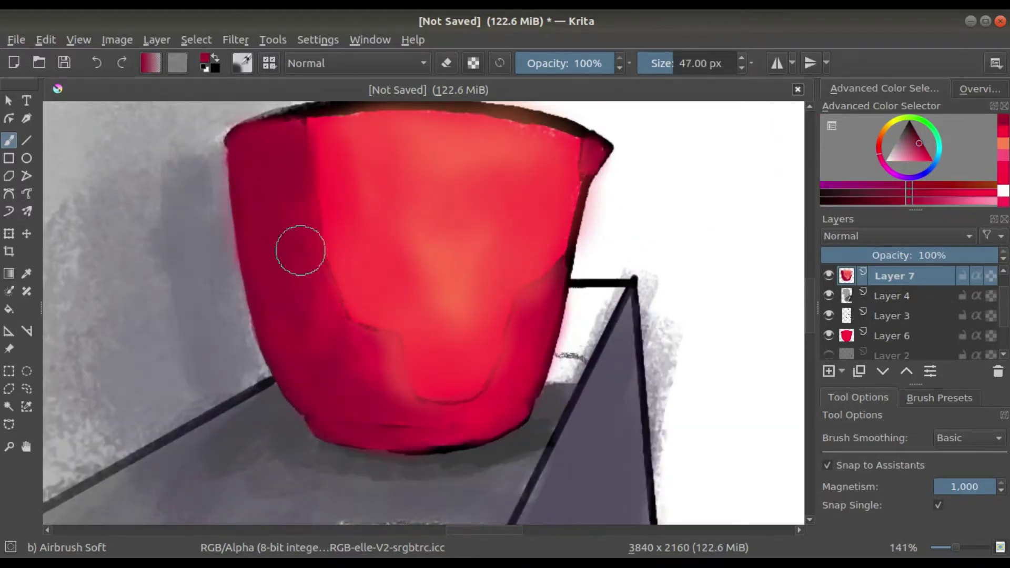
pyautogui.moveTo(299, 243)
pyautogui.mouseDown()
pyautogui.moveTo(338, 354)
pyautogui.moveTo(544, 343)
pyautogui.moveTo(428, 361)
pyautogui.mouseUp()
pyautogui.press('-')
pyautogui.press('-')
pyautogui.press('-')
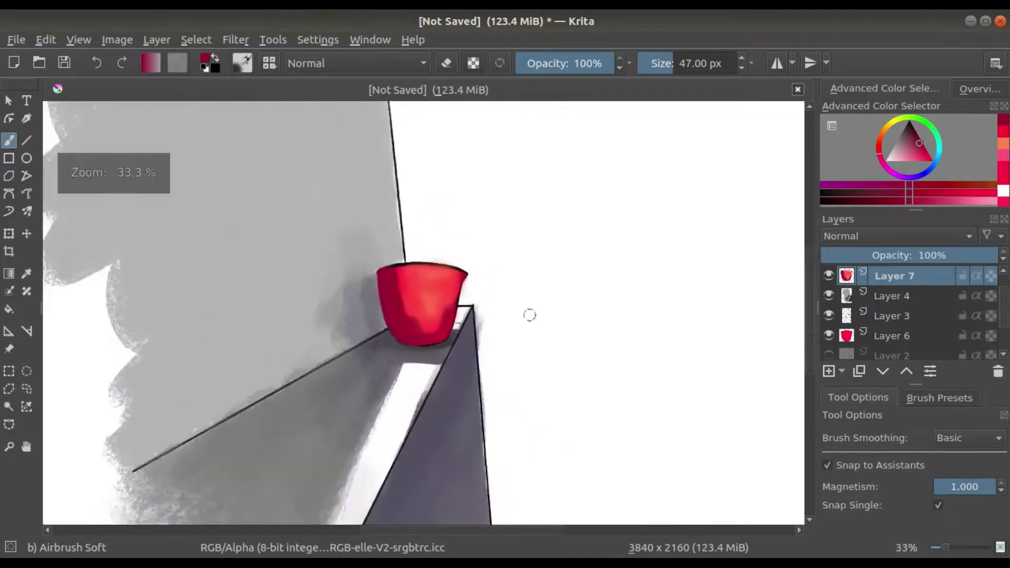
pyautogui.press('2')
pyautogui.press('1')
# Step: Repaint the cup's left and lower body brighter red and even out its centre
pyautogui.keyDown('ctrl'); pyautogui.click(437, 289); pyautogui.keyUp('ctrl')
pyautogui.moveTo(437, 288); pyautogui.dragTo(505, 288)
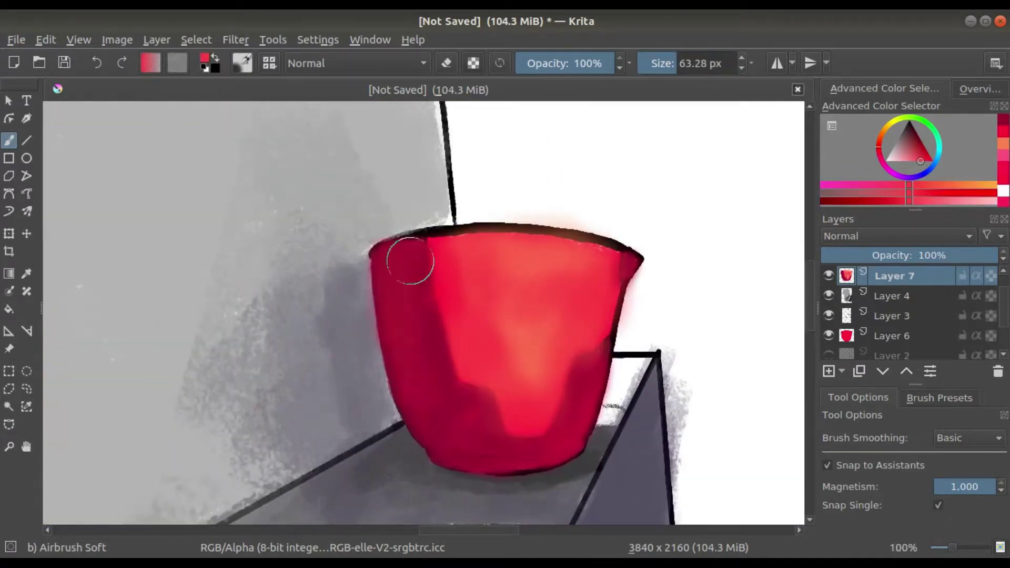
pyautogui.moveTo(410, 260)
pyautogui.mouseDown()
pyautogui.moveTo(461, 271)
pyautogui.moveTo(440, 383)
pyautogui.moveTo(609, 273)
pyautogui.mouseUp()
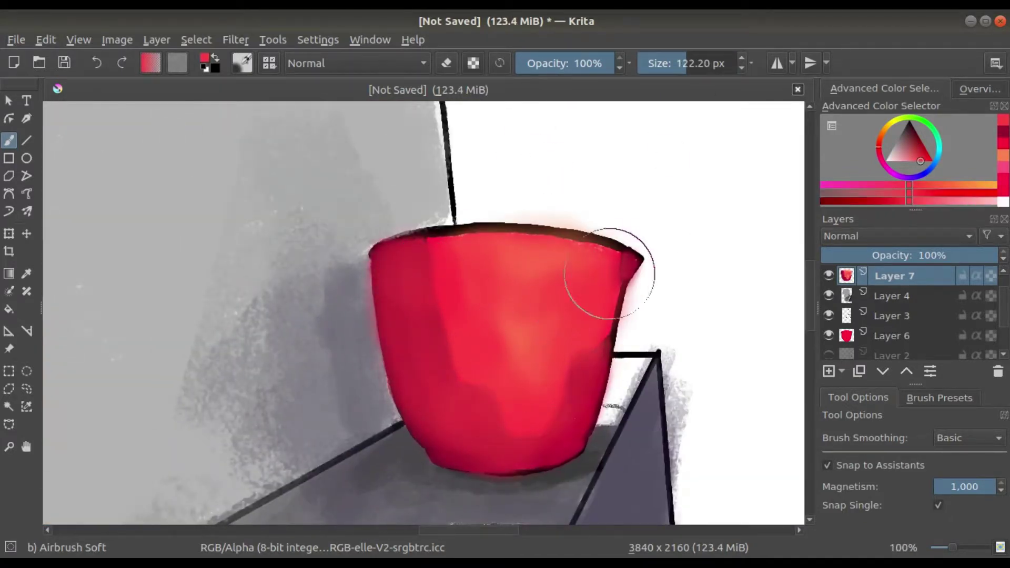
pyautogui.keyDown('ctrl'); pyautogui.click(498, 276); pyautogui.keyUp('ctrl')
pyautogui.moveTo(498, 276); pyautogui.dragTo(545, 374)
pyautogui.scroll(-5, 552, 266)
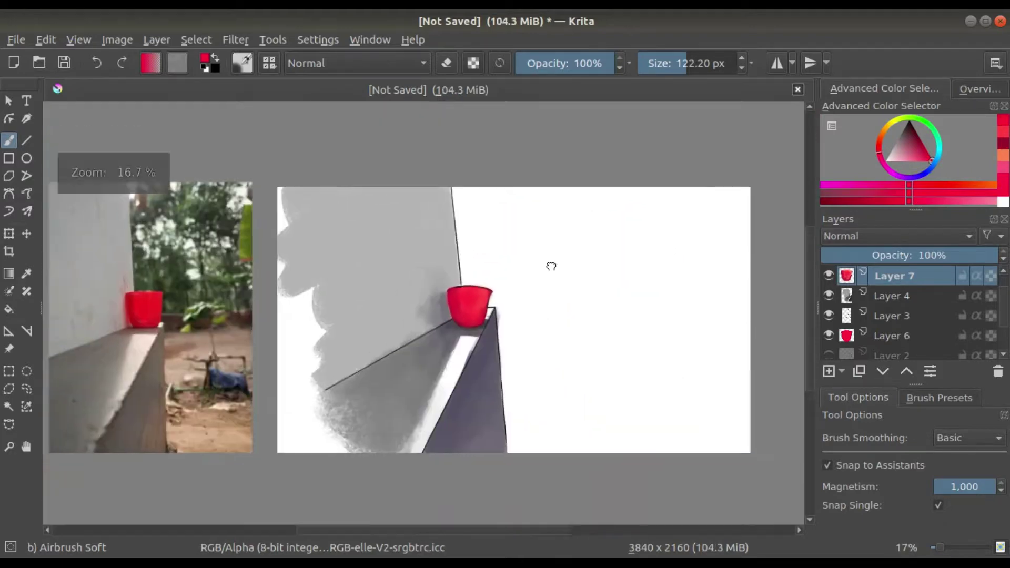
pyautogui.scroll(-3, 577, 286)
pyautogui.scroll(8, 577, 286)
pyautogui.scroll(2, 577, 286)
# Step: Shade along the cup's left edge in a darker red and shrink the brush
pyautogui.click(929, 146)
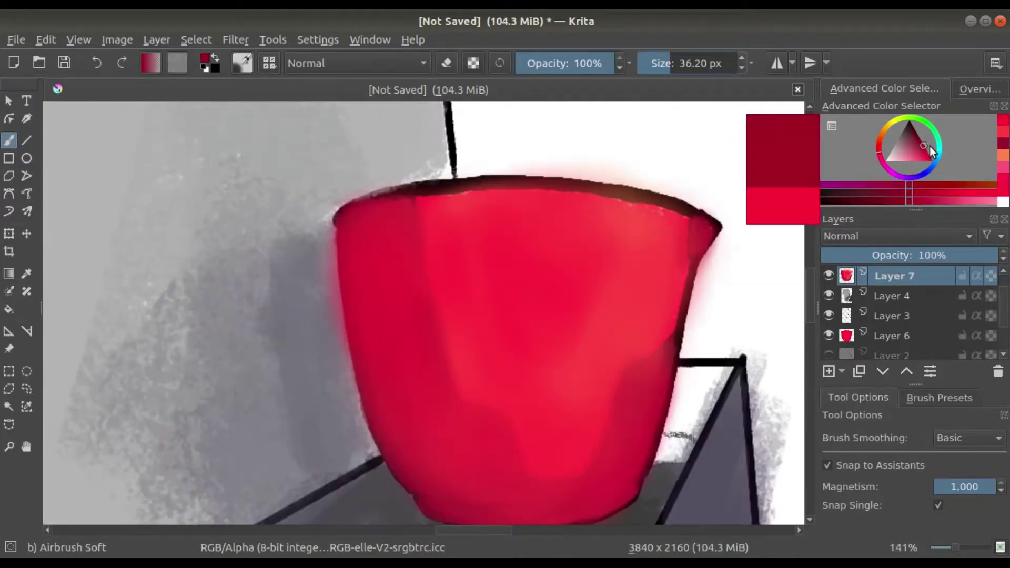
pyautogui.click(915, 140)
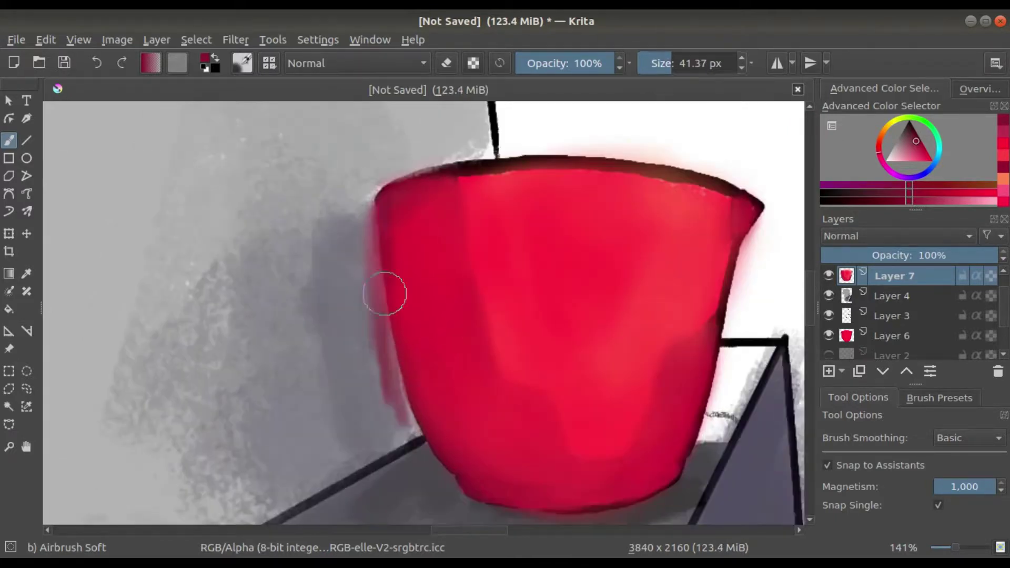
pyautogui.moveTo(383, 288); pyautogui.dragTo(379, 371)
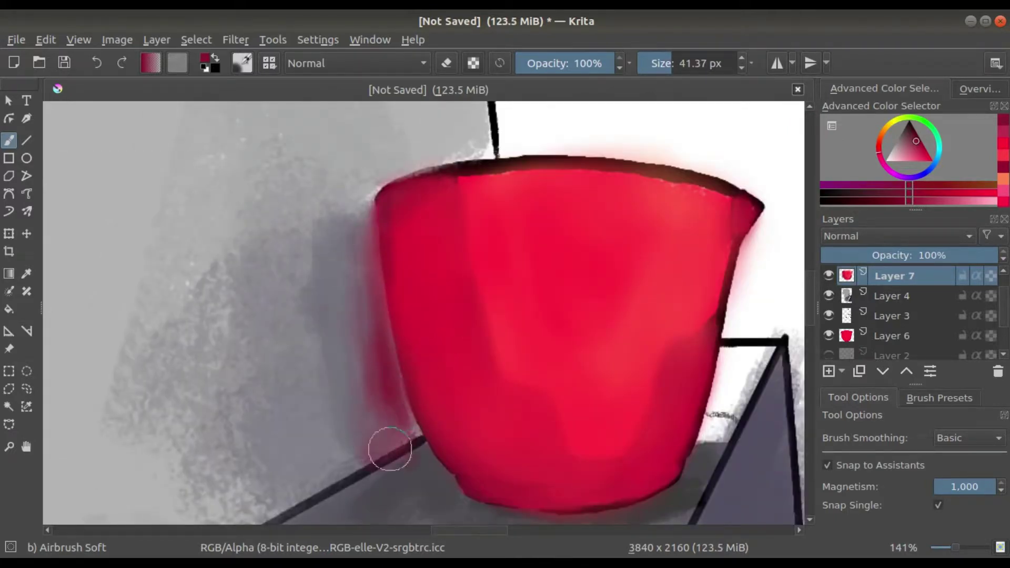
pyautogui.scroll(1, 496, 169)
pyautogui.press('[')
pyautogui.press('[')
pyautogui.press('[')
pyautogui.press('1')
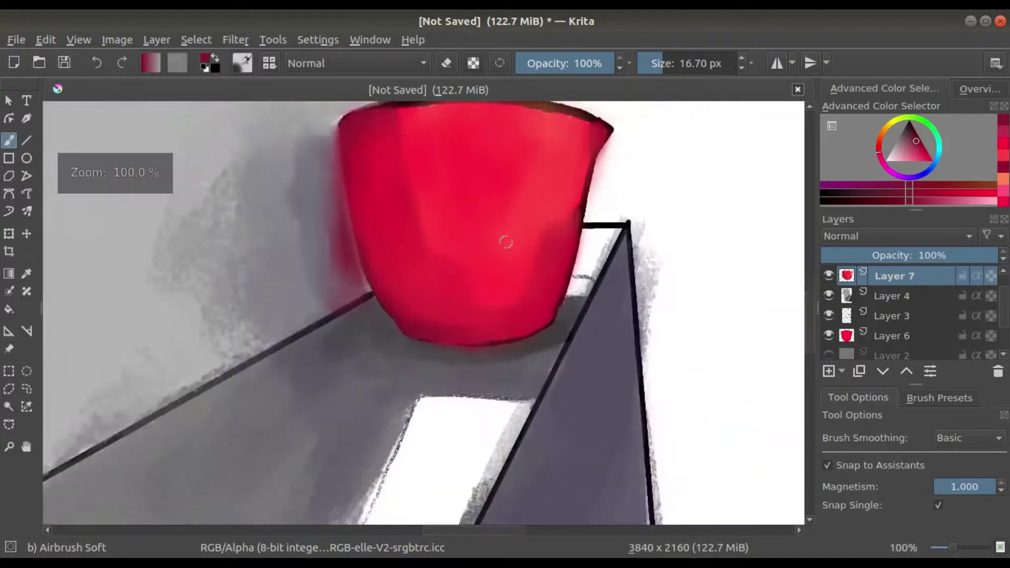
pyautogui.scroll(-3, 421, 410)
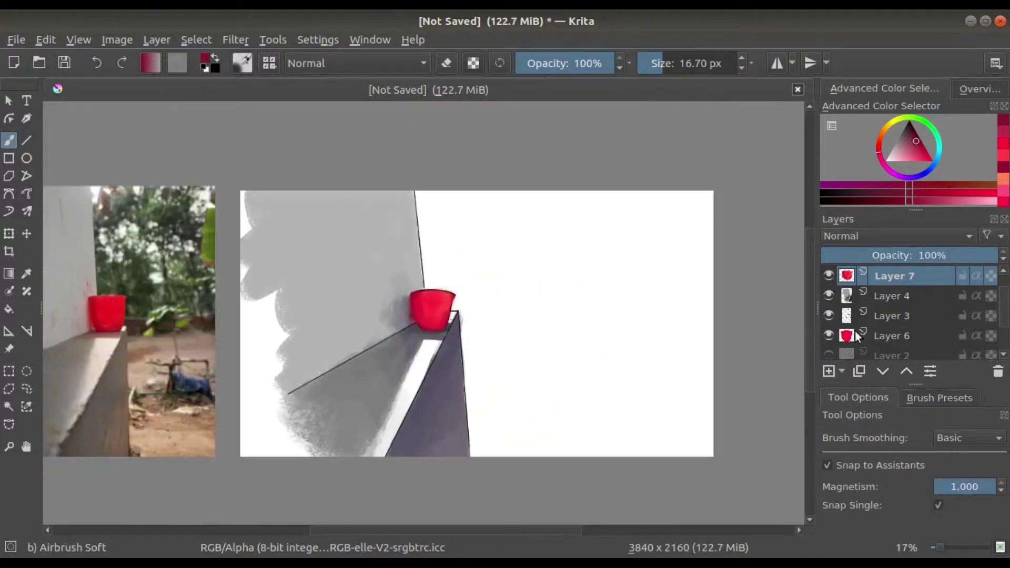
# Step: Sample the cup's red and airbrush a soft red glow onto the ledge beneath it
pyautogui.scroll(2, 799, 319)
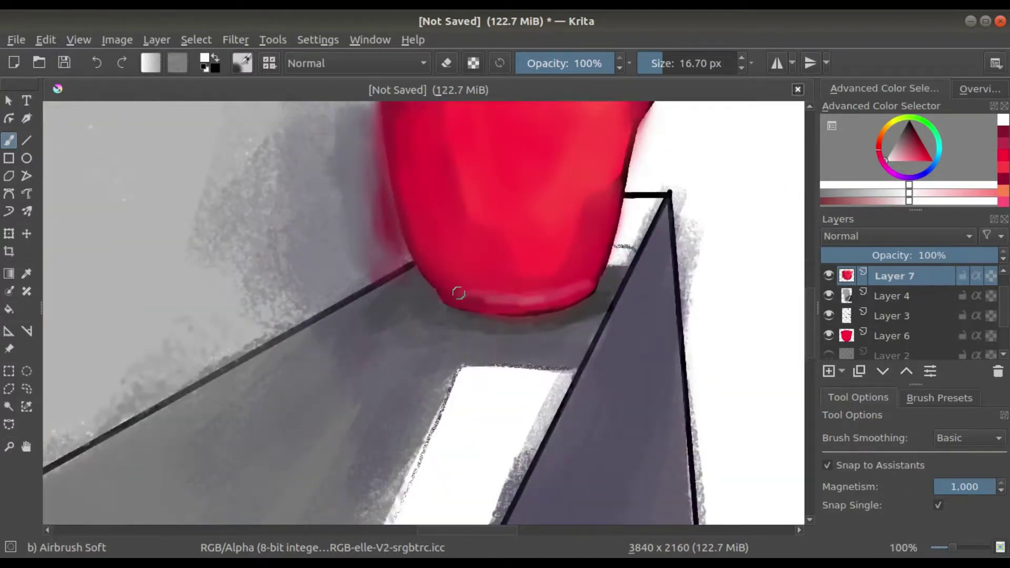
pyautogui.scroll(2, 421, 269)
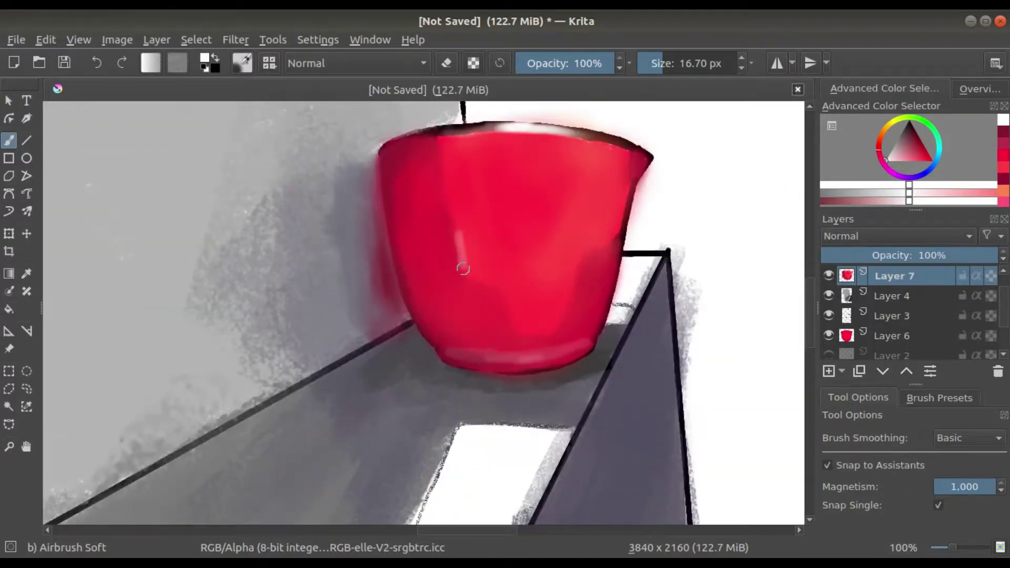
pyautogui.scroll(-2, 462, 268)
pyautogui.scroll(3, 462, 268)
pyautogui.scroll(-1, 675, 275)
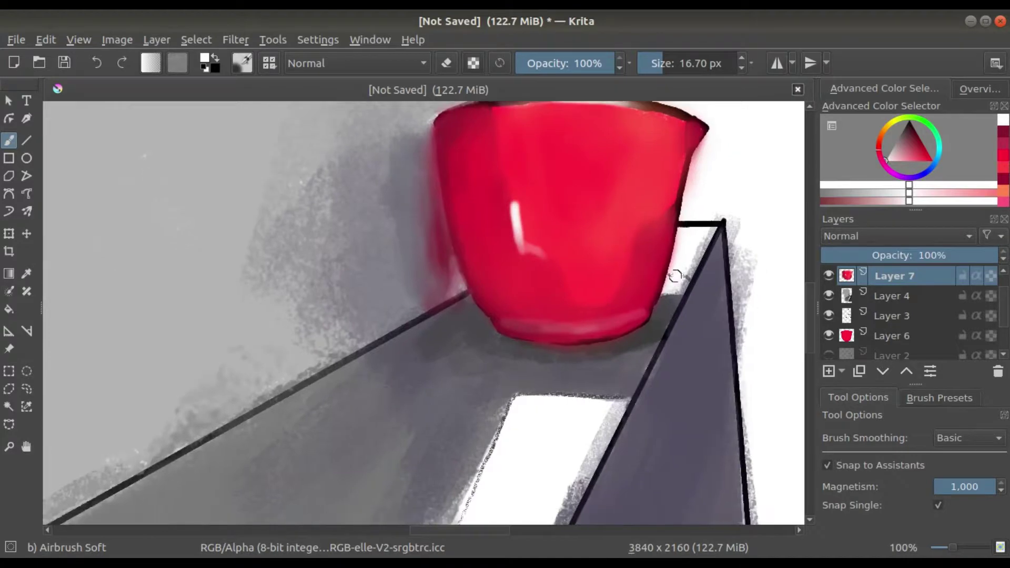
pyautogui.scroll(-2, 473, 290)
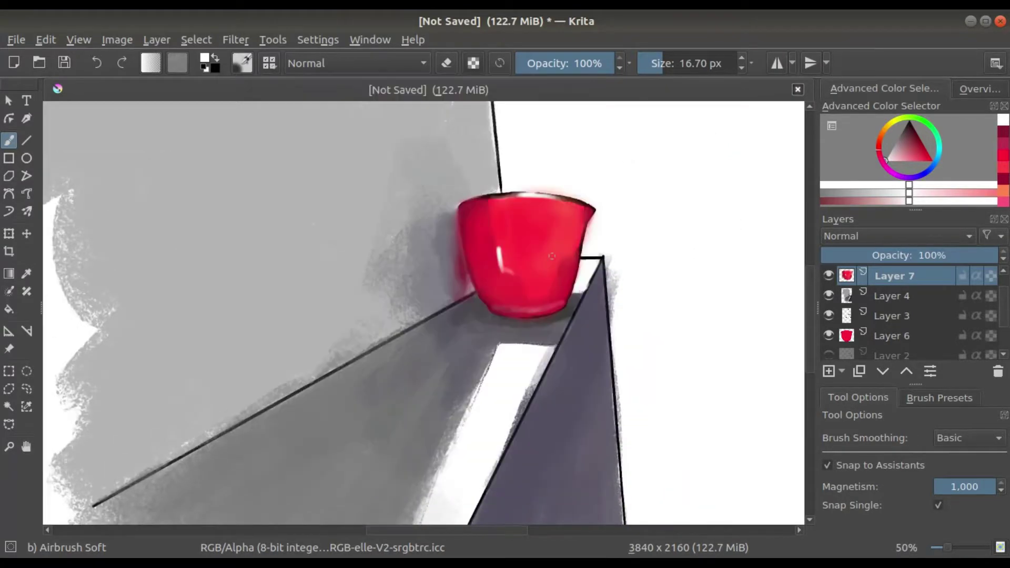
pyautogui.keyDown('ctrl'); pyautogui.click(502, 320); pyautogui.keyUp('ctrl')
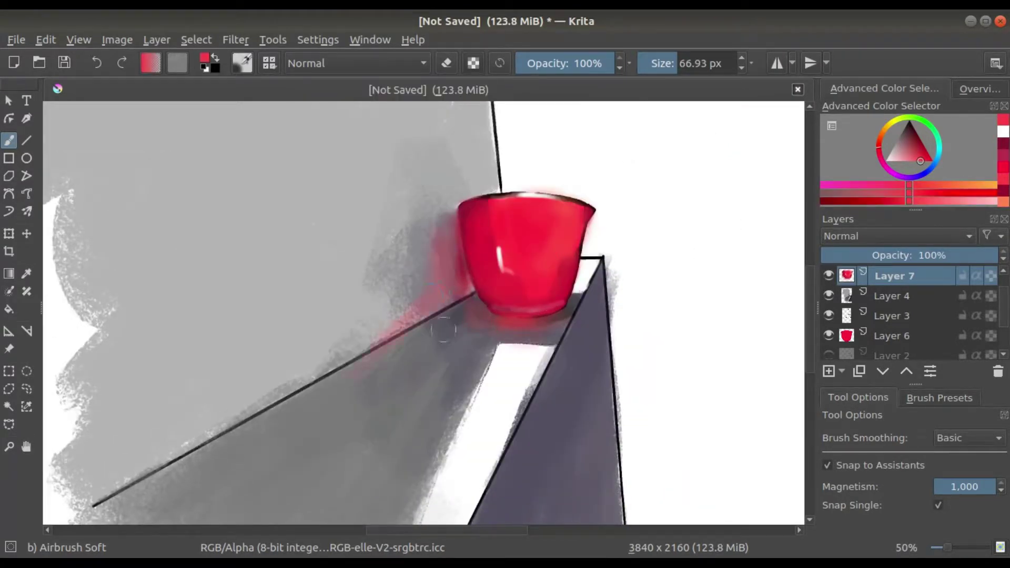
pyautogui.moveTo(443, 329); pyautogui.dragTo(556, 322)
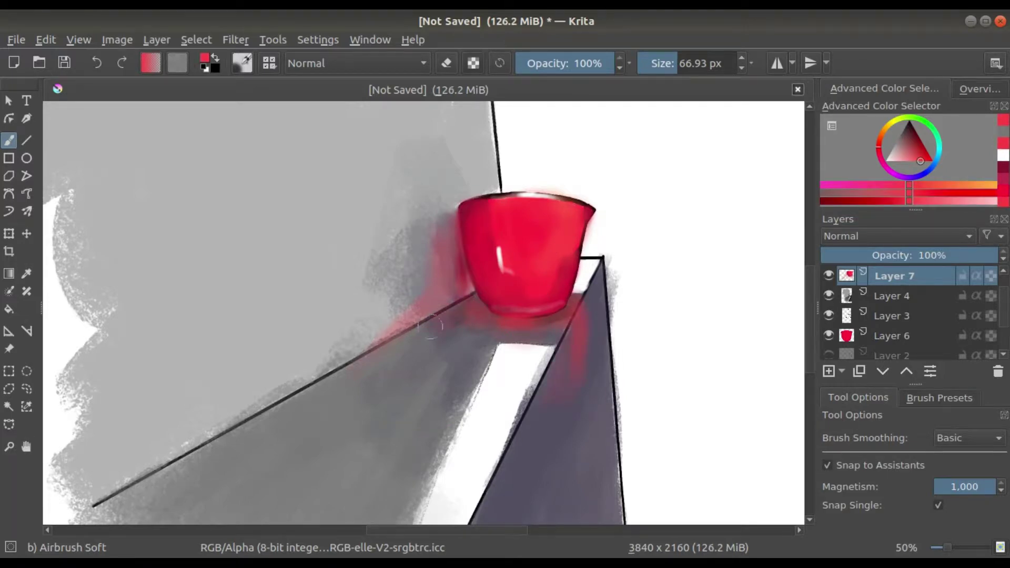
pyautogui.scroll(-1, 430, 326)
pyautogui.scroll(-3, 473, 294)
pyautogui.scroll(1, 484, 284)
pyautogui.keyDown('ctrl'); pyautogui.click(485, 285); pyautogui.keyUp('ctrl')
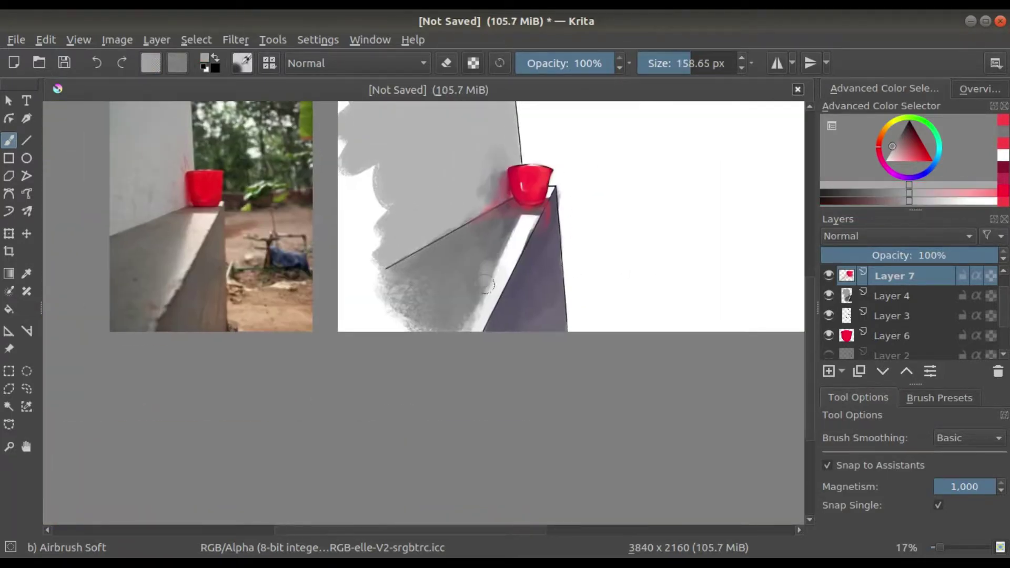
# Step: Airbrush pale and orange glows down the ledge's lit strip and dark strip edge
pyautogui.scroll(2, 487, 298)
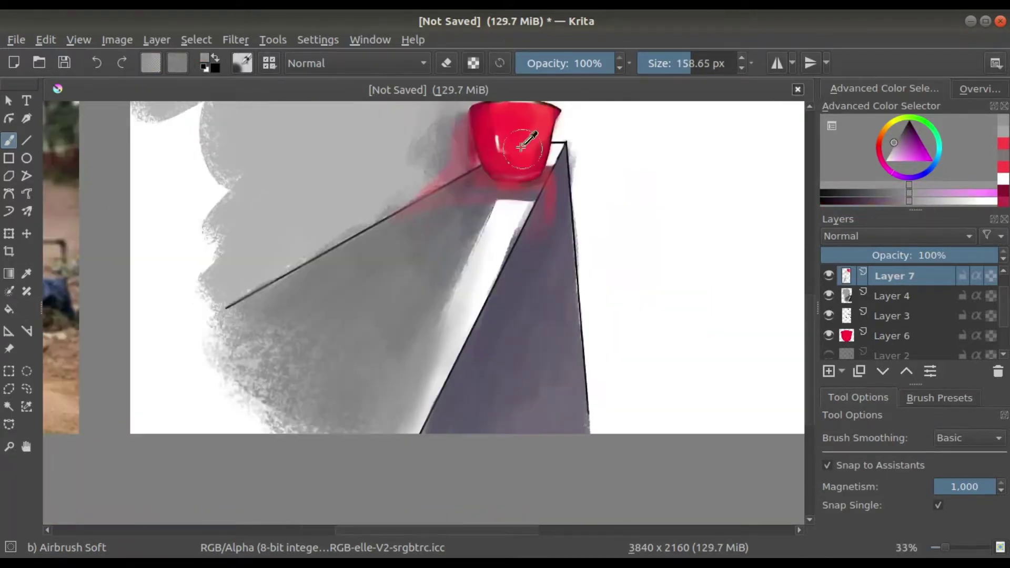
pyautogui.moveTo(505, 211); pyautogui.dragTo(420, 411)
pyautogui.moveTo(510, 206); pyautogui.dragTo(415, 426)
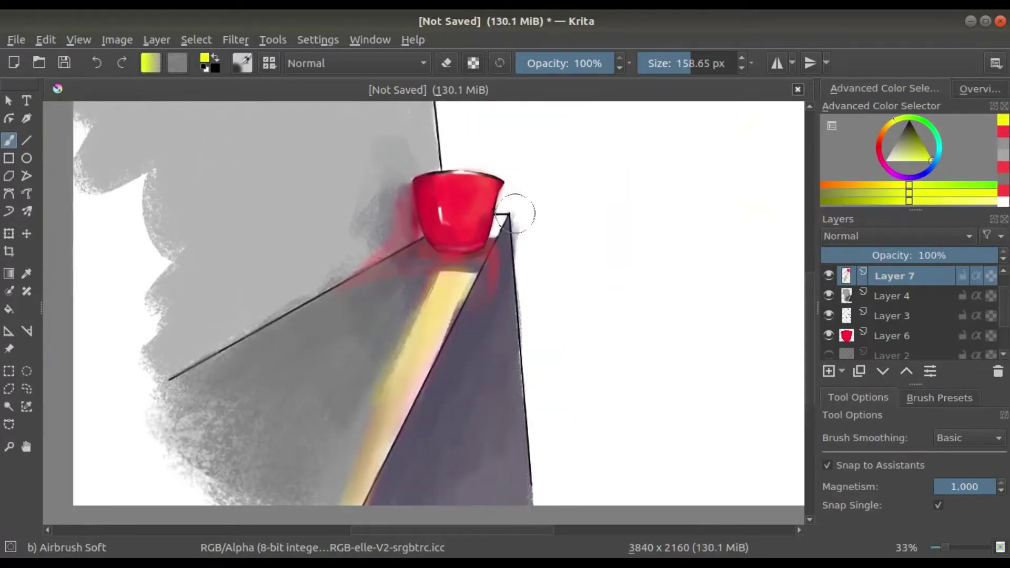
pyautogui.keyDown('ctrl'); pyautogui.click(534, 174); pyautogui.keyUp('ctrl')
pyautogui.moveTo(547, 231); pyautogui.dragTo(552, 442)
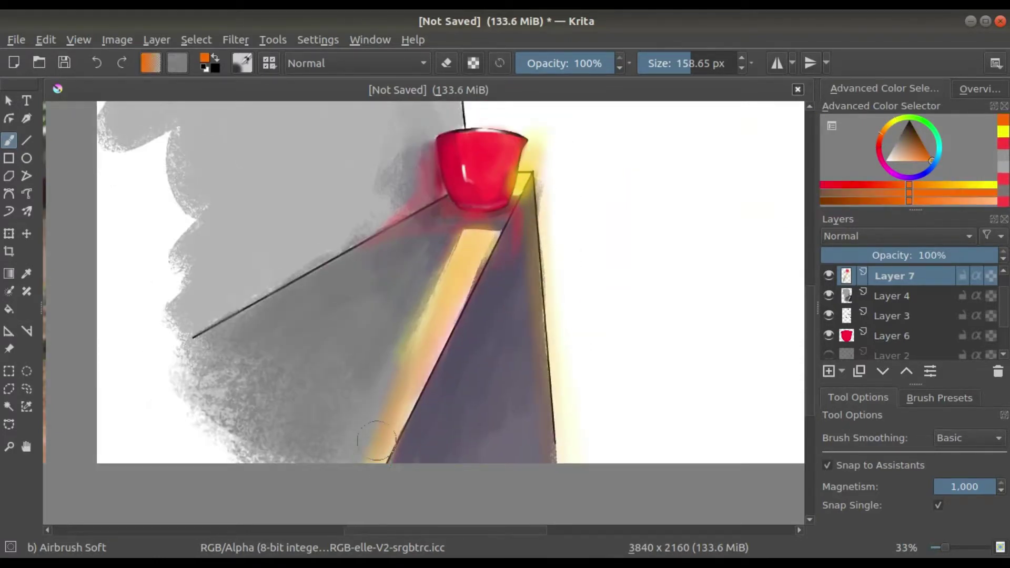
pyautogui.moveTo(521, 231); pyautogui.dragTo(534, 338)
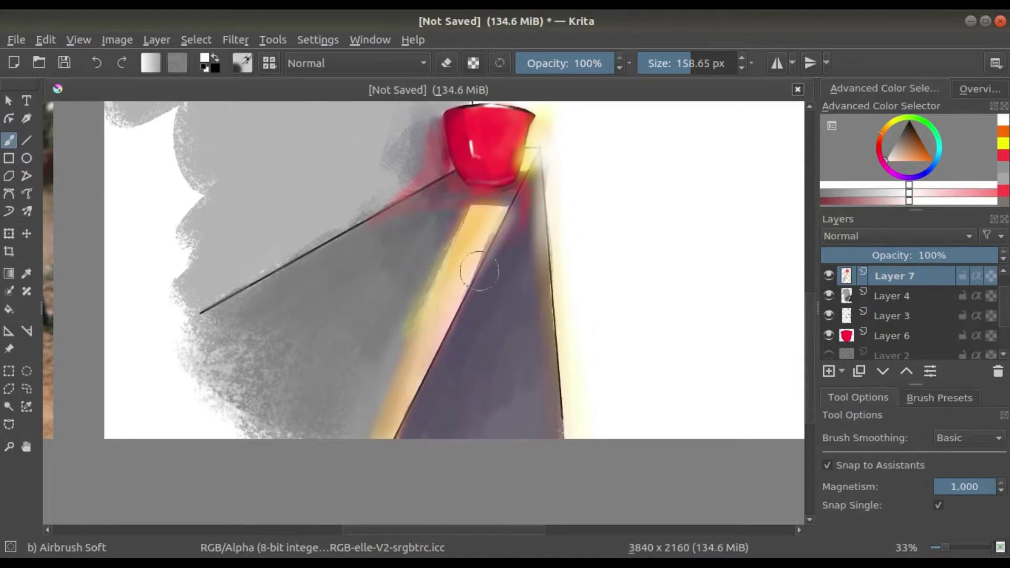
# Step: Add a yellow-green glow along the wall line above the cup and tint the dark strip
pyautogui.scroll(-2, 495, 226)
pyautogui.moveTo(447, 161); pyautogui.dragTo(455, 263)
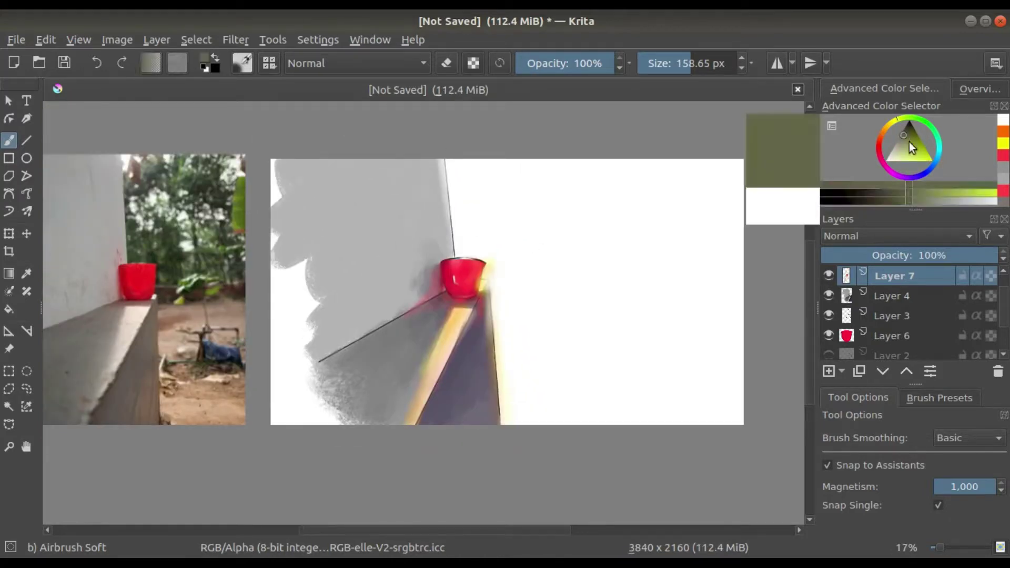
pyautogui.scroll(2, 462, 275)
pyautogui.scroll(-1, 575, 413)
pyautogui.scroll(-1, 606, 311)
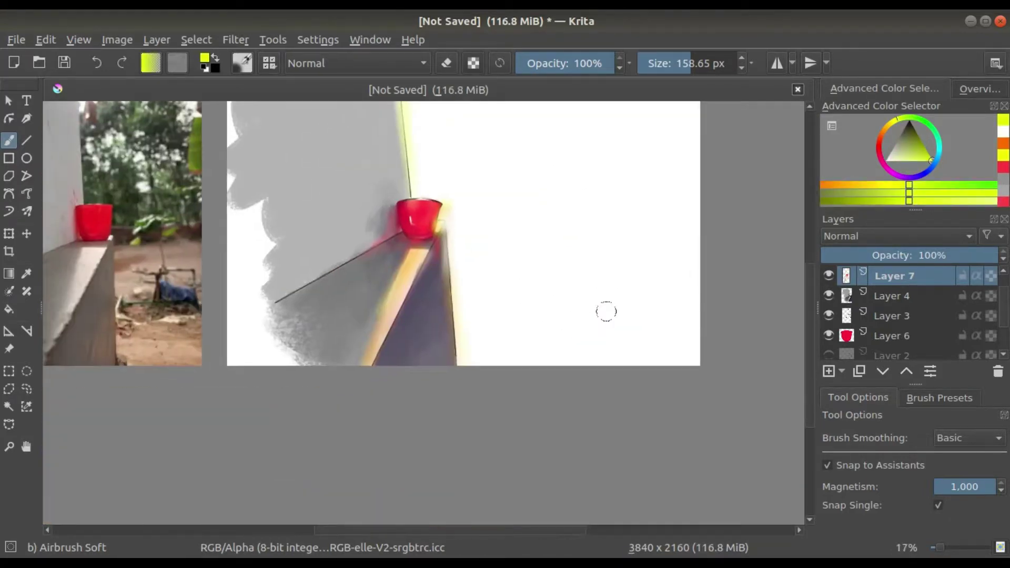
pyautogui.scroll(3, 524, 404)
pyautogui.moveTo(457, 284); pyautogui.dragTo(465, 315)
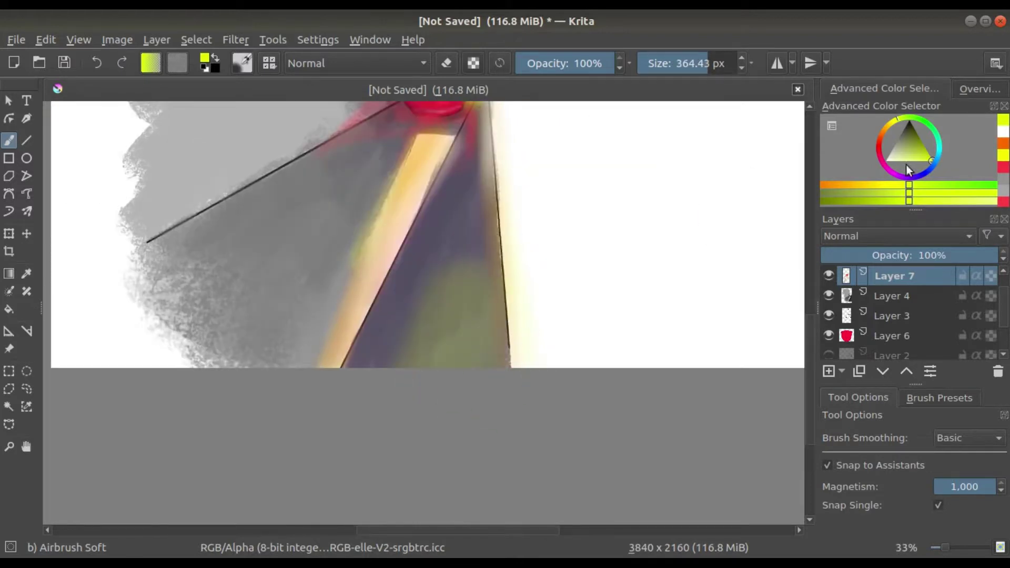
pyautogui.scroll(-1, 308, 289)
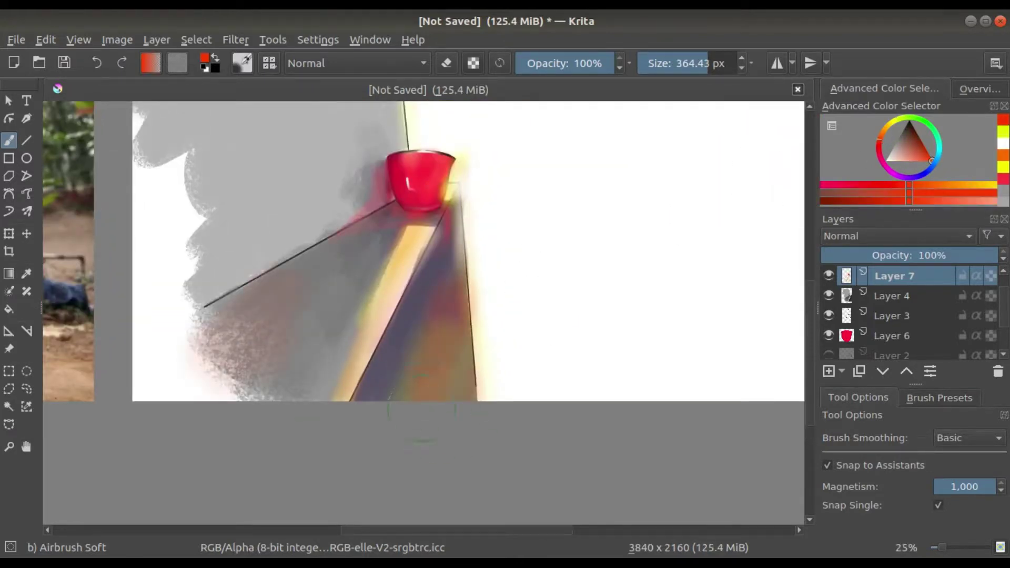
pyautogui.scroll(-2, 421, 409)
pyautogui.click(904, 157)
# Step: On a new layer, airbrush pink across the lower right and green over the upper right
pyautogui.moveTo(589, 310)
pyautogui.mouseDown()
pyautogui.moveTo(482, 312)
pyautogui.moveTo(585, 345)
pyautogui.moveTo(539, 362)
pyautogui.mouseUp()
pyautogui.hotkey('ctrl', 'z')
pyautogui.press('Insert')
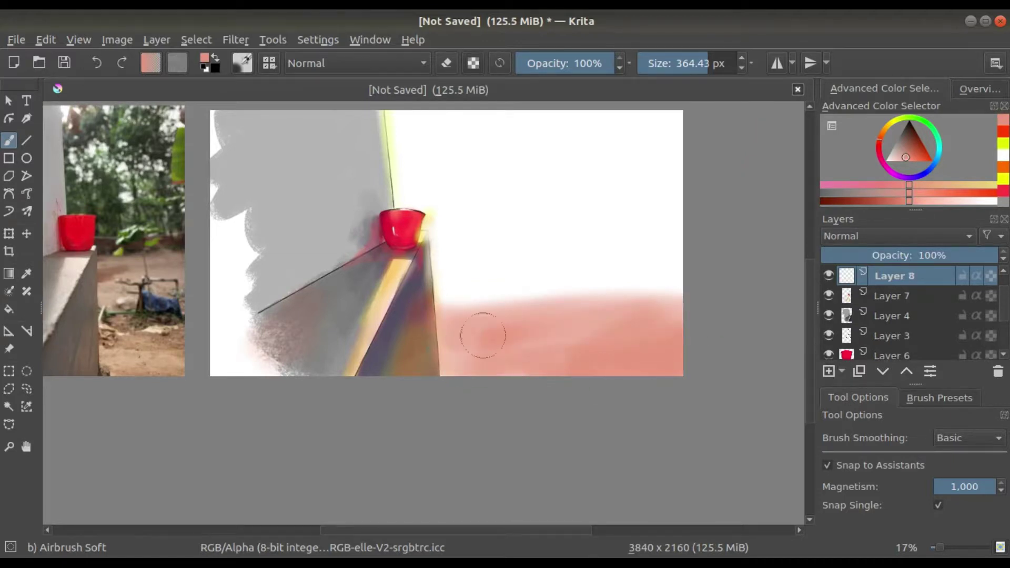
pyautogui.moveTo(482, 336)
pyautogui.mouseDown()
pyautogui.moveTo(608, 266)
pyautogui.moveTo(538, 175)
pyautogui.moveTo(507, 289)
pyautogui.mouseUp()
pyautogui.click(928, 122)
pyautogui.moveTo(683, 168); pyautogui.dragTo(505, 284)
pyautogui.moveTo(658, 221); pyautogui.dragTo(474, 253)
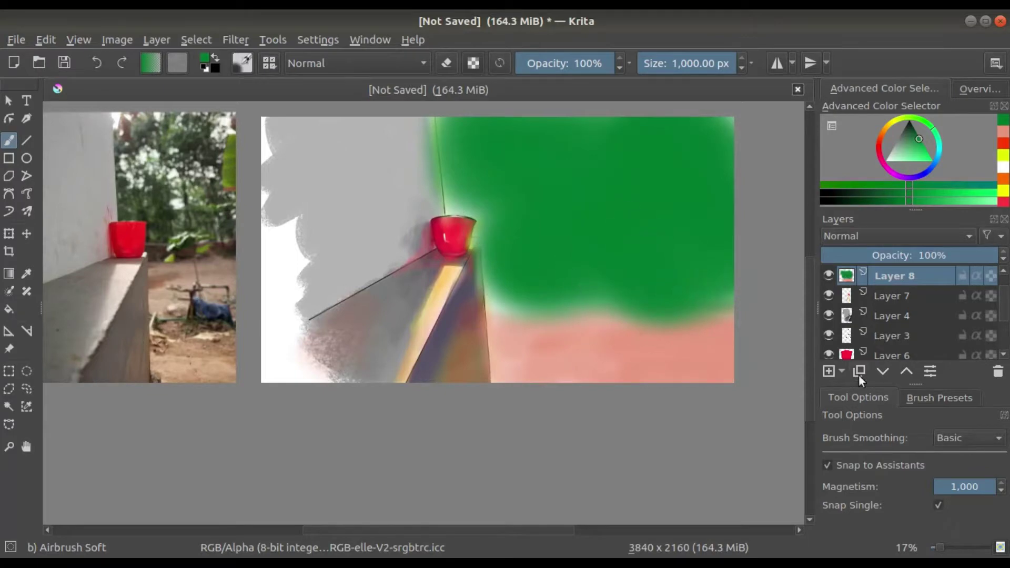
# Step: Move the background layer down the stack and airbrush more pink over the ground
pyautogui.click(882, 370)
pyautogui.click(883, 370)
pyautogui.scroll(1, 546, 296)
pyautogui.moveTo(600, 378)
pyautogui.mouseDown()
pyautogui.moveTo(408, 389)
pyautogui.moveTo(526, 342)
pyautogui.mouseUp()
pyautogui.keyDown('ctrl'); pyautogui.click(408, 389); pyautogui.keyUp('ctrl')
pyautogui.scroll(-2, 526, 316)
pyautogui.moveTo(579, 263); pyautogui.dragTo(520, 262)
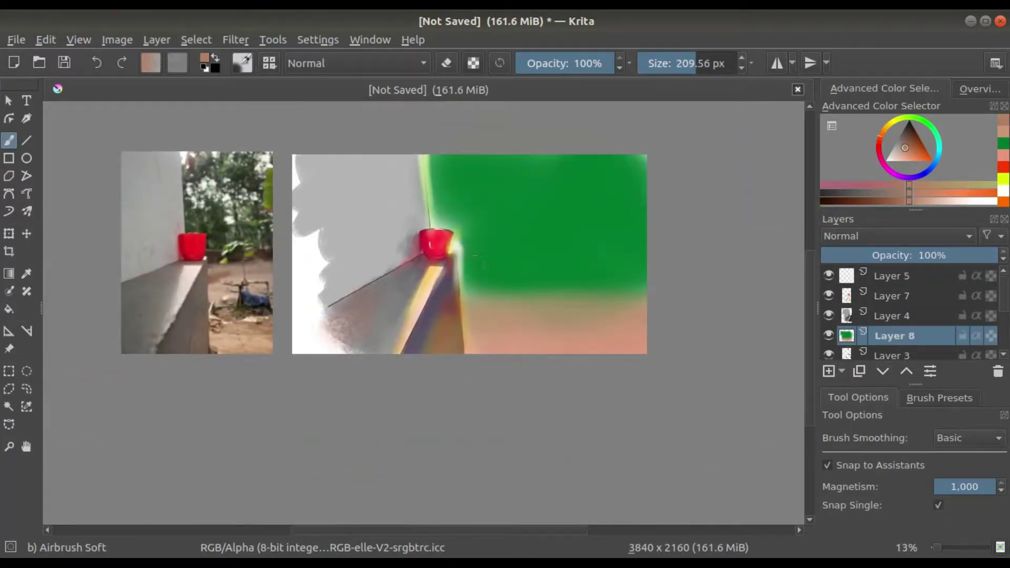
pyautogui.scroll(1, 476, 256)
pyautogui.moveTo(407, 279); pyautogui.dragTo(417, 295)
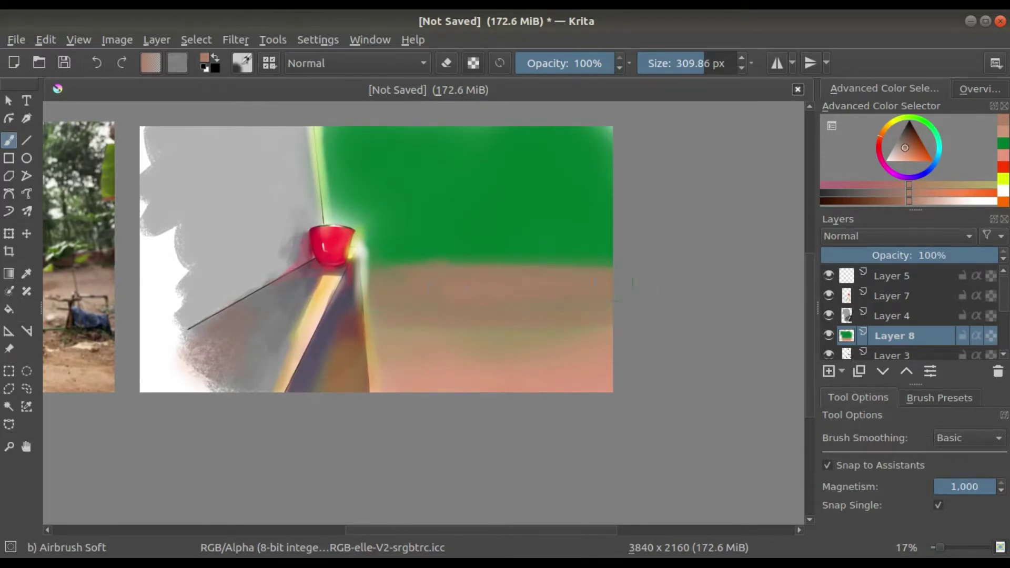
pyautogui.scroll(2, 439, 293)
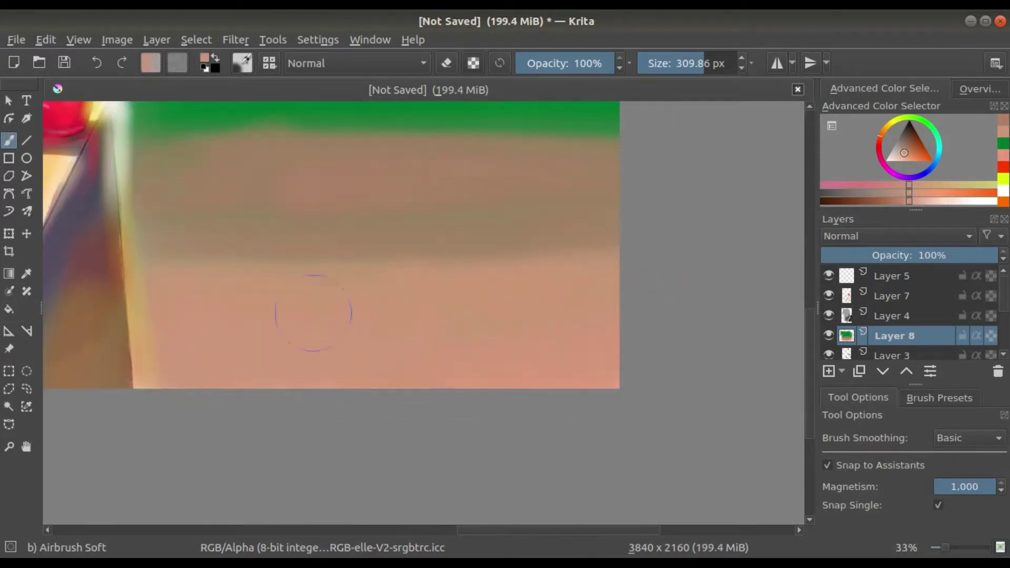
# Step: Airbrush a reddish-brown band across the green/pink boundary, redoing the stroke once
pyautogui.scroll(-1, 313, 313)
pyautogui.click(876, 150)
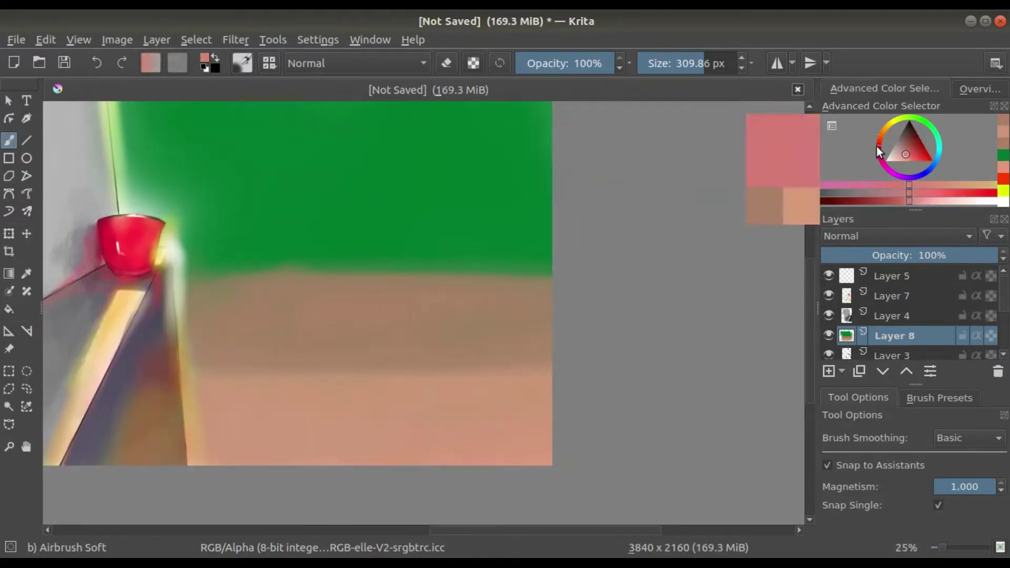
pyautogui.moveTo(254, 256); pyautogui.dragTo(552, 279)
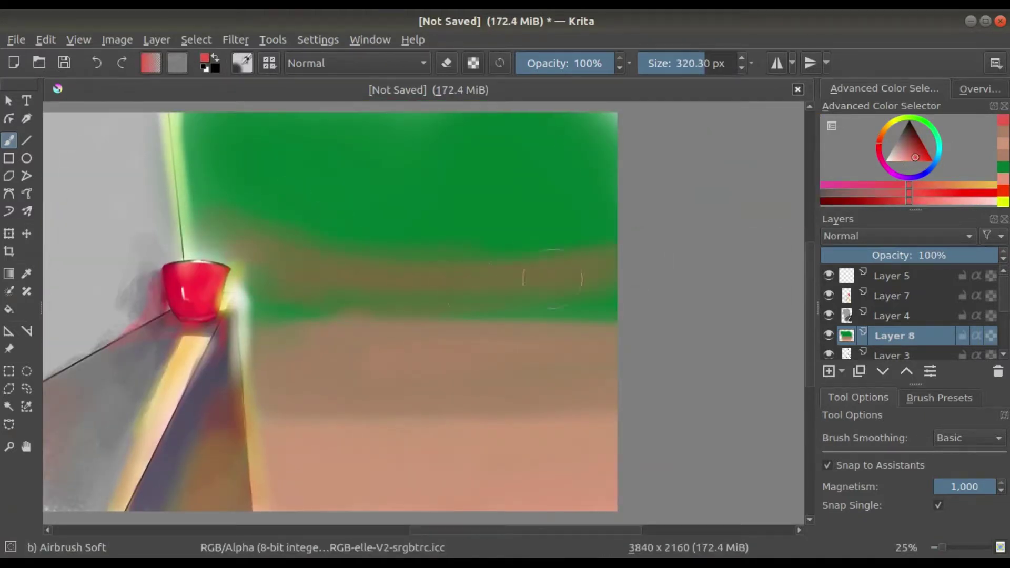
pyautogui.hotkey('ctrl', 'z')
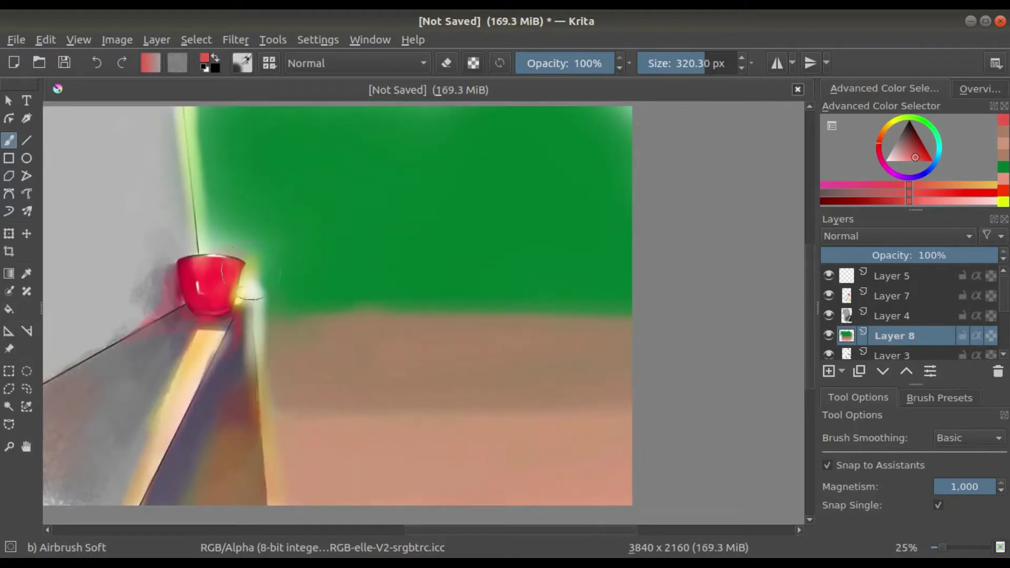
pyautogui.moveTo(258, 262); pyautogui.dragTo(589, 266)
# Step: Add a light pinkish stroke at the band's edge, then pick dark red and enlarge the brush
pyautogui.moveTo(900, 143); pyautogui.dragTo(897, 160)
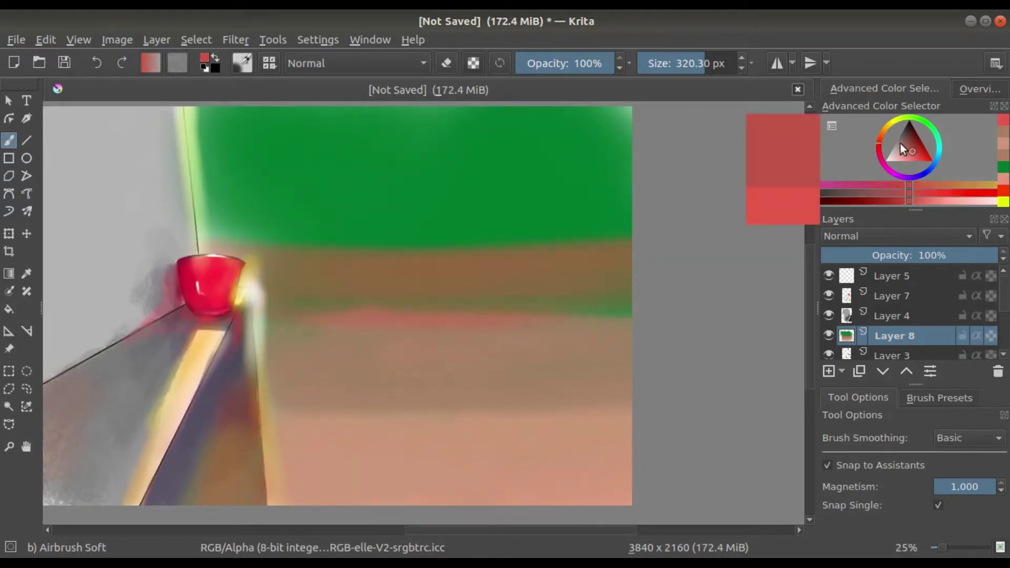
pyautogui.scroll(1, 604, 263)
pyautogui.moveTo(601, 241); pyautogui.dragTo(631, 234)
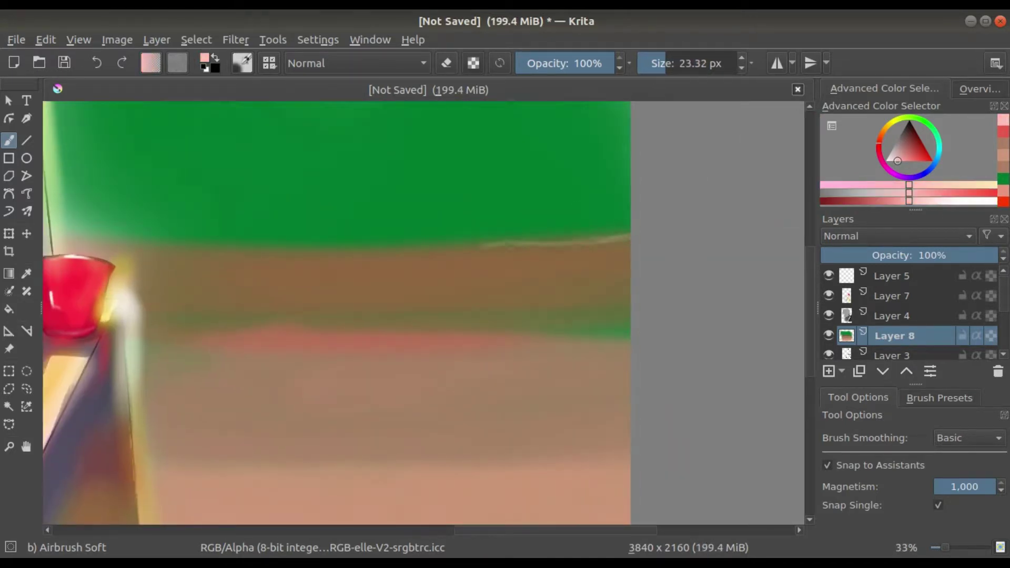
pyautogui.hscroll(-3, 389, 212)
pyautogui.keyDown('ctrl'); pyautogui.click(296, 247); pyautogui.keyUp('ctrl')
pyautogui.press(']')
pyautogui.press(']')
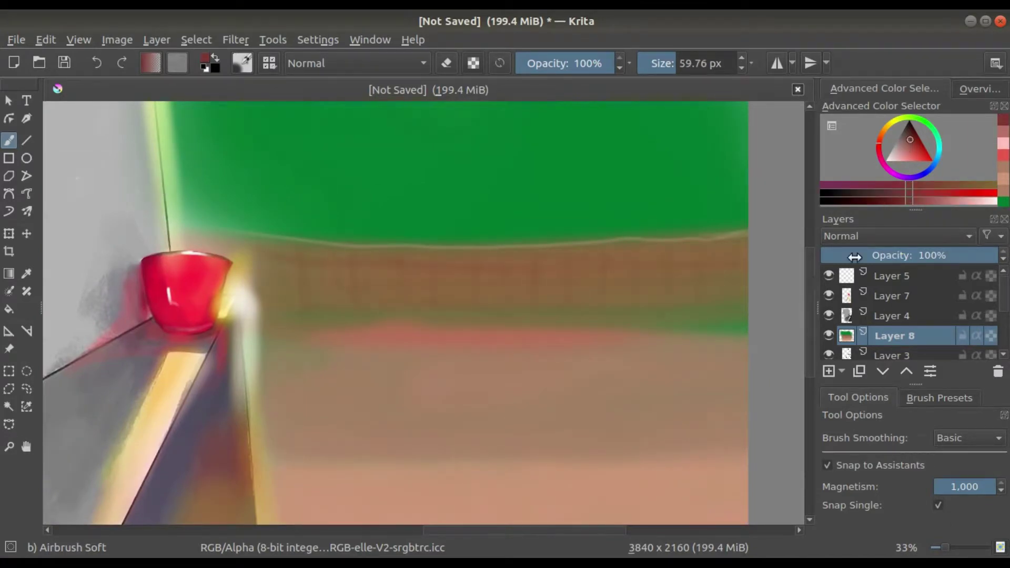
pyautogui.scroll(-3, 604, 257)
pyautogui.scroll(1, 660, 250)
# Step: Switch to a hard round brush and dab large and small light green bokeh circles
pyautogui.moveTo(929, 124); pyautogui.dragTo(906, 151)
pyautogui.press(']')
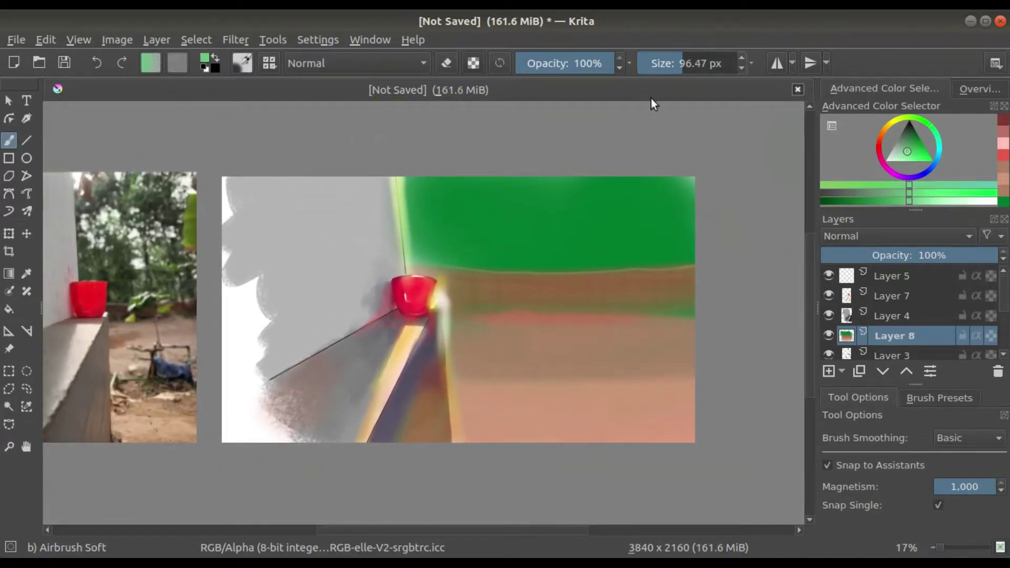
pyautogui.press('/')
pyautogui.click(613, 225)
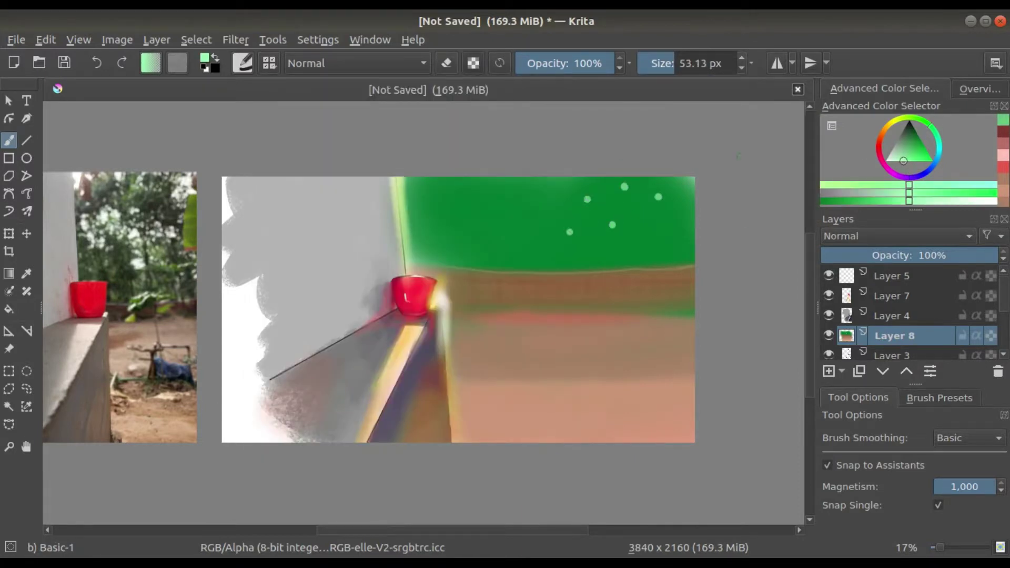
pyautogui.press('l')
pyautogui.press('l')
pyautogui.press(']')
pyautogui.press(']')
pyautogui.press(']')
pyautogui.moveTo(468, 189); pyautogui.dragTo(494, 236)
pyautogui.click(544, 259)
pyautogui.click(665, 221)
pyautogui.press('k')
pyautogui.press('k')
pyautogui.press('[')
pyautogui.press('[')
pyautogui.press('[')
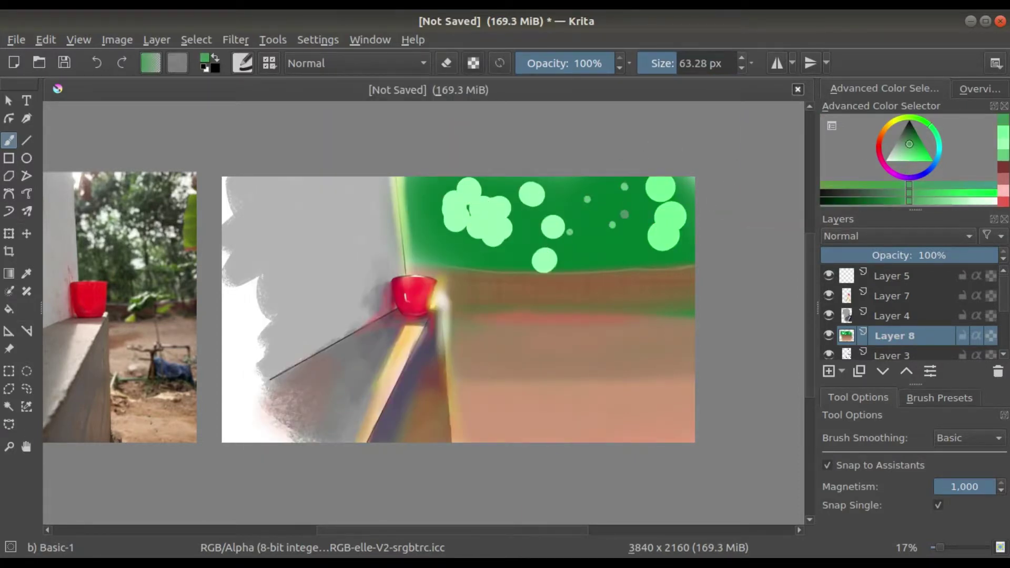
# Step: Add beige and yellow bokeh circles over the foliage
pyautogui.click(888, 143)
pyautogui.press(']')
pyautogui.press(']')
pyautogui.press(']')
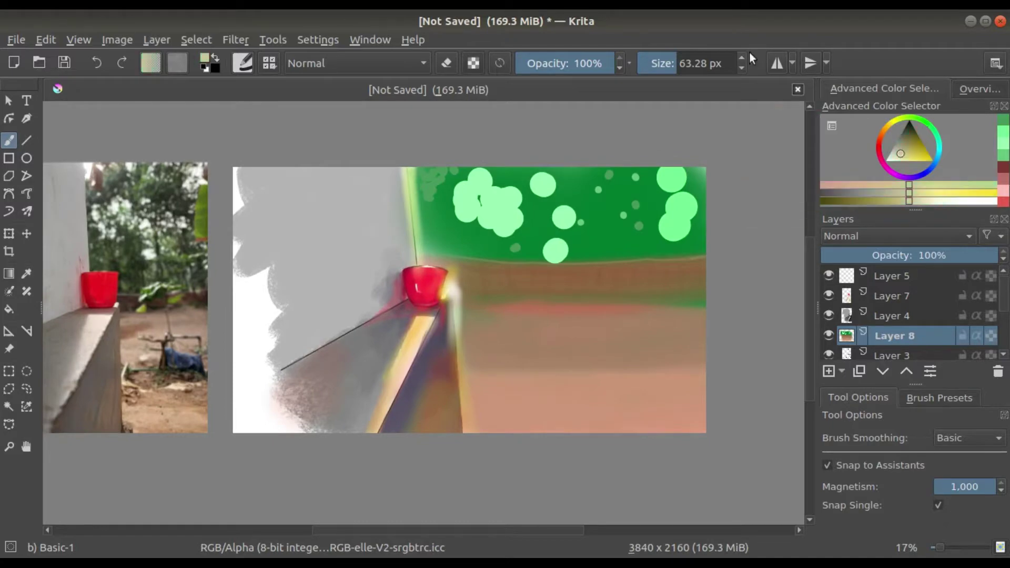
pyautogui.click(583, 181)
pyautogui.click(584, 207)
pyautogui.click(626, 187)
pyautogui.scroll(-1, 656, 249)
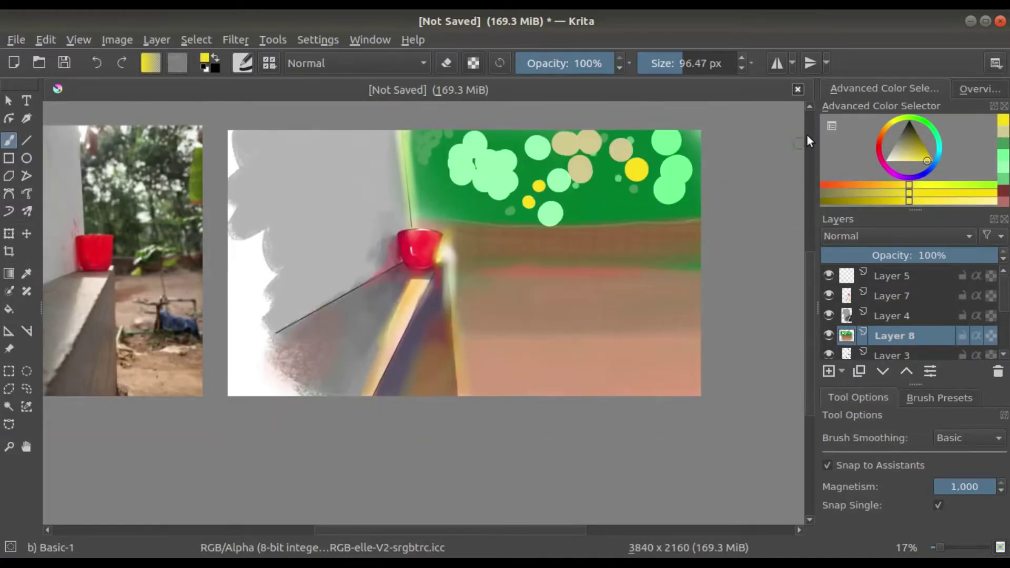
# Step: Return to a large Airbrush Soft and stroke light green over the pink floor
pyautogui.click(933, 128)
pyautogui.press('F6')
pyautogui.click(514, 203)
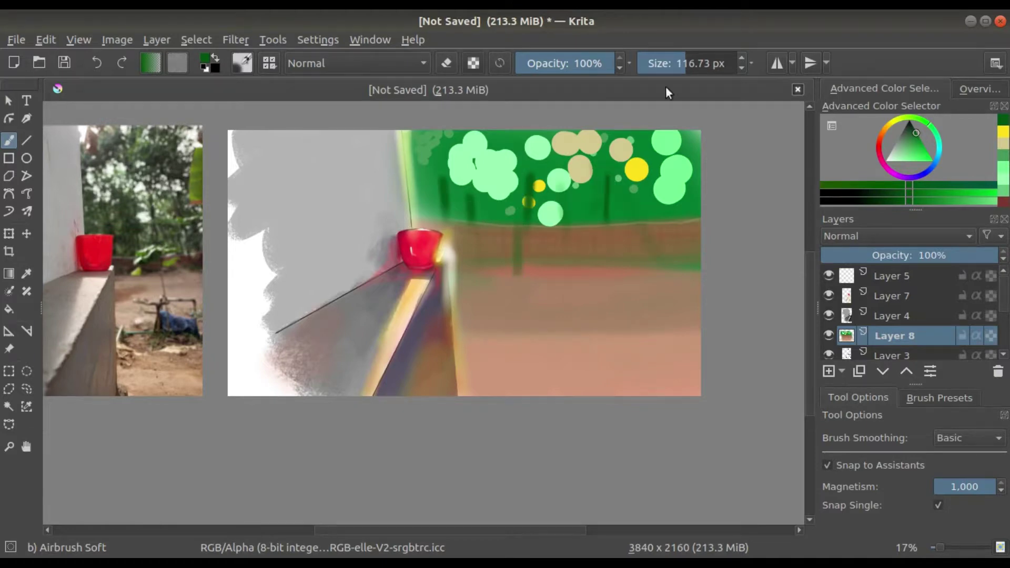
pyautogui.press(']')
pyautogui.press(']')
pyautogui.press(']')
pyautogui.keyDown('ctrl'); pyautogui.click(471, 159); pyautogui.keyUp('ctrl')
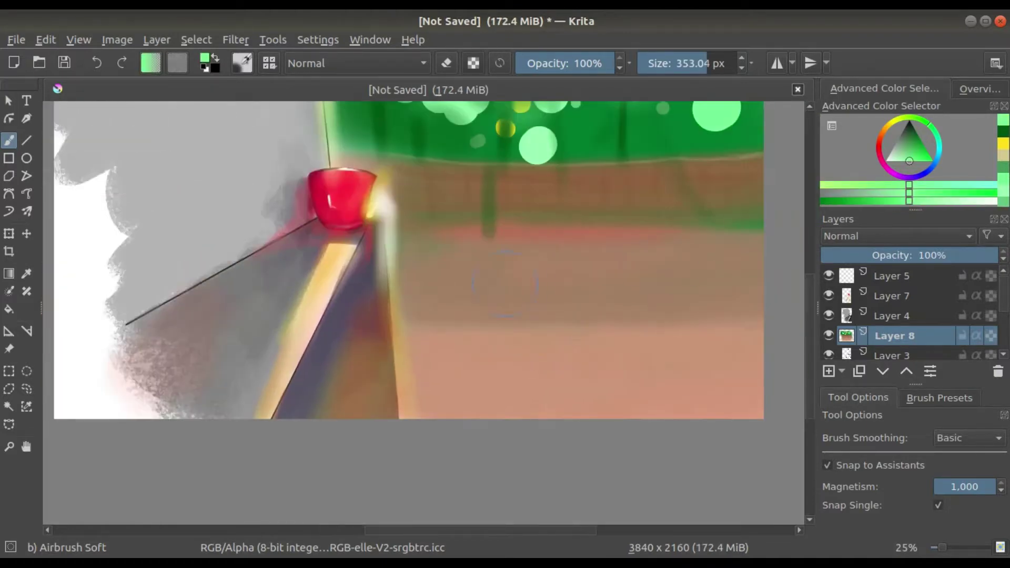
pyautogui.moveTo(468, 290); pyautogui.dragTo(598, 289)
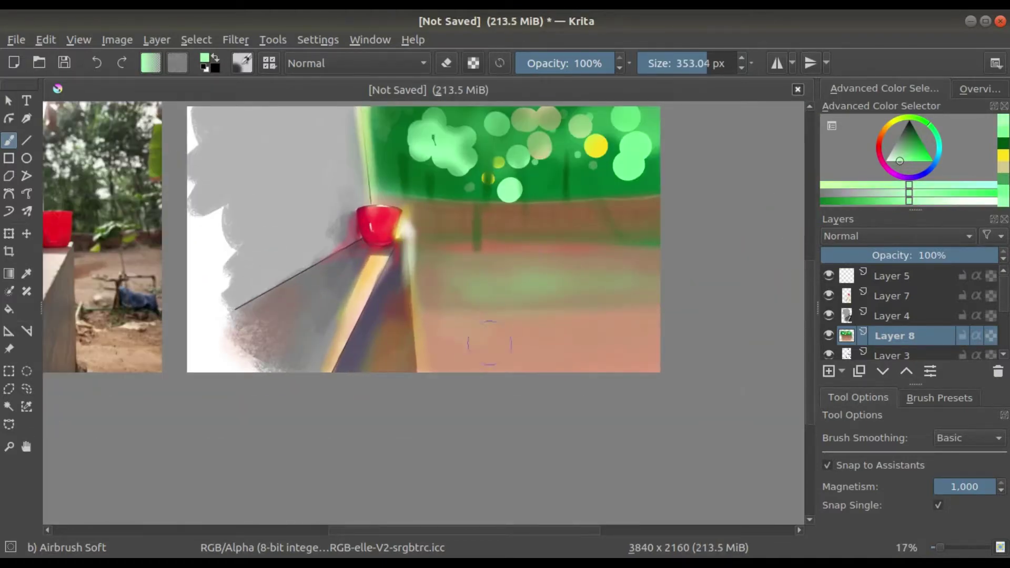
# Step: Wash paler pink over the green bokeh and airbrush a darker pink band across the floor
pyautogui.keyDown('ctrl'); pyautogui.click(570, 232); pyautogui.keyUp('ctrl')
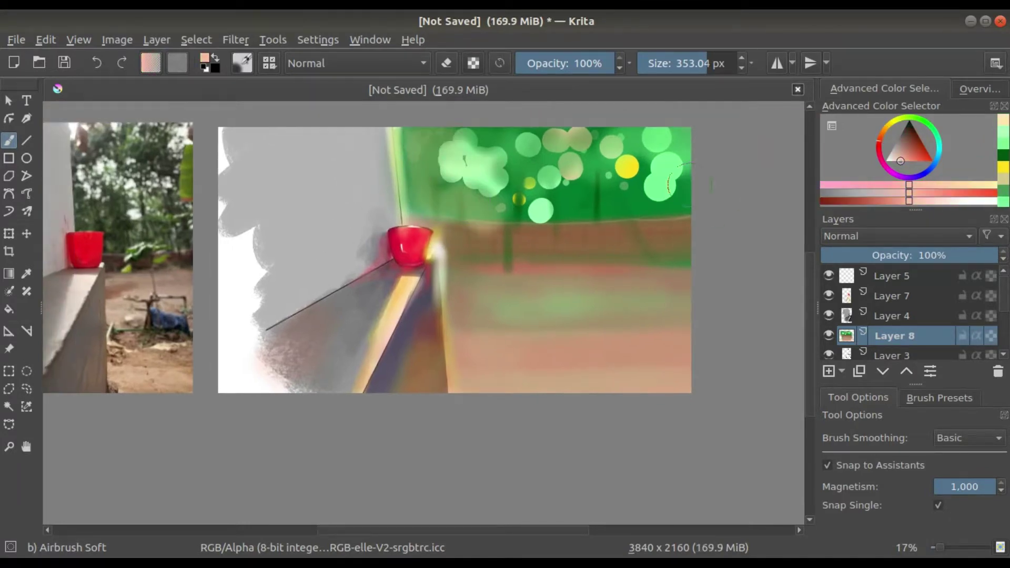
pyautogui.moveTo(452, 178); pyautogui.dragTo(579, 226)
pyautogui.keyDown('ctrl'); pyautogui.click(578, 294); pyautogui.keyUp('ctrl')
pyautogui.moveTo(683, 295); pyautogui.dragTo(467, 308)
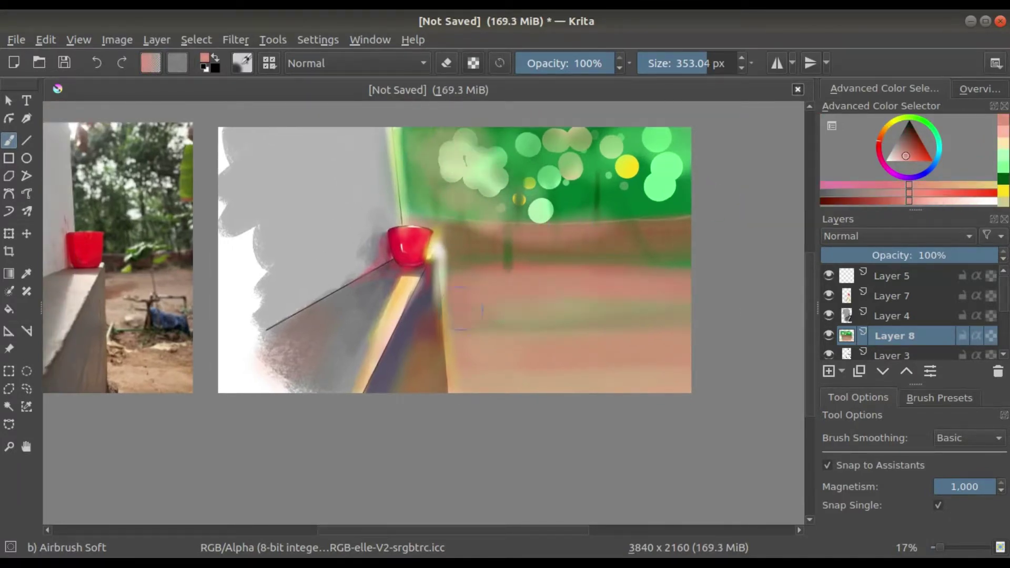
pyautogui.moveTo(912, 137); pyautogui.dragTo(908, 141)
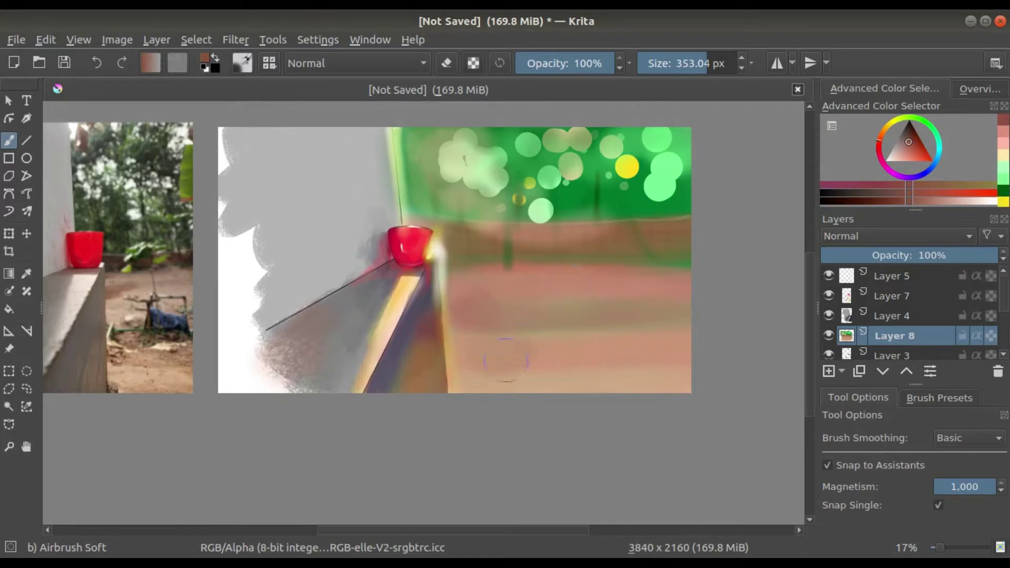
pyautogui.hscroll(-2, 506, 360)
pyautogui.click(235, 40)
# Step: Apply a Gaussian blur with a slightly raised radius to the background
pyautogui.click(523, 133)
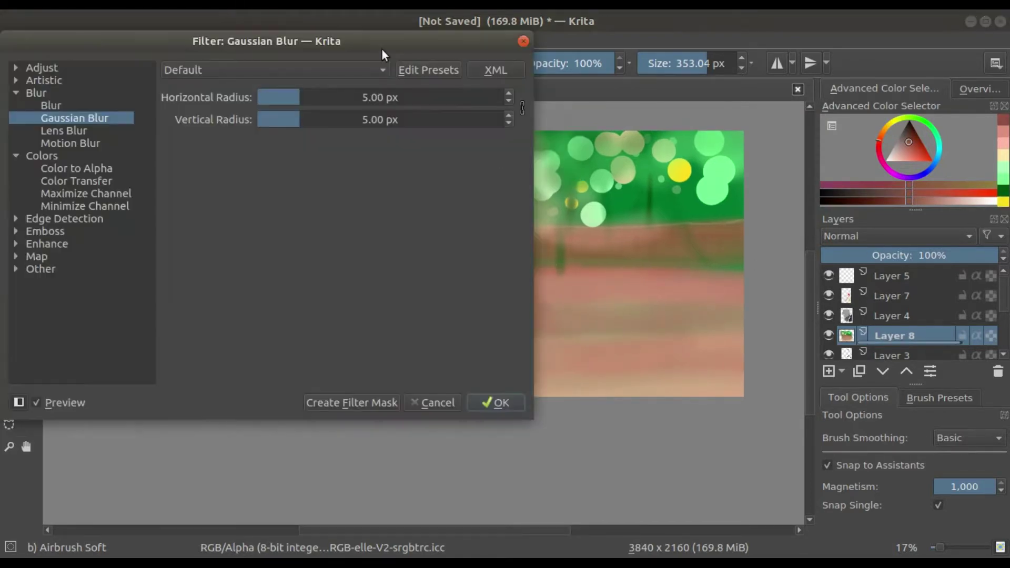
pyautogui.moveTo(381, 40); pyautogui.dragTo(264, 65)
pyautogui.click(202, 120)
pyautogui.click(386, 423)
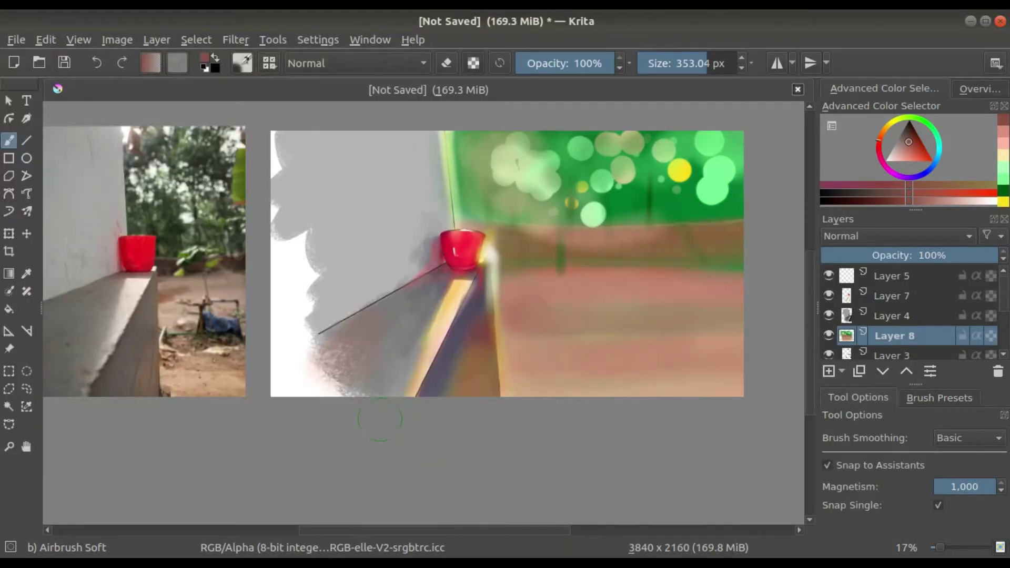
# Step: Apply a second, stronger Gaussian blur with both radii about 92 px
pyautogui.click(235, 39)
pyautogui.click(239, 35)
pyautogui.click(552, 133)
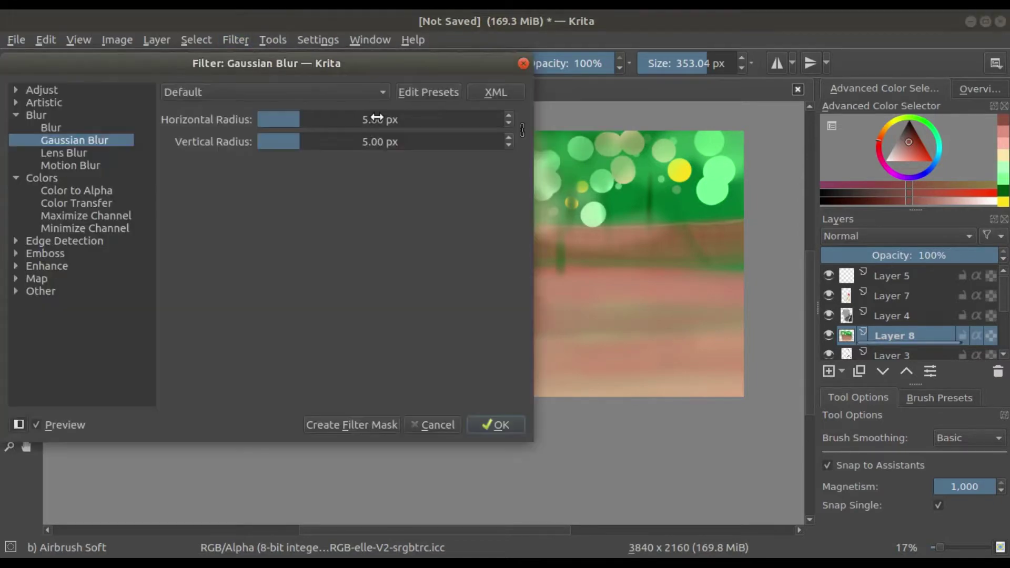
pyautogui.moveTo(349, 64); pyautogui.dragTo(152, 74)
pyautogui.moveTo(105, 124)
pyautogui.mouseDown()
pyautogui.moveTo(187, 123)
pyautogui.moveTo(172, 124)
pyautogui.mouseUp()
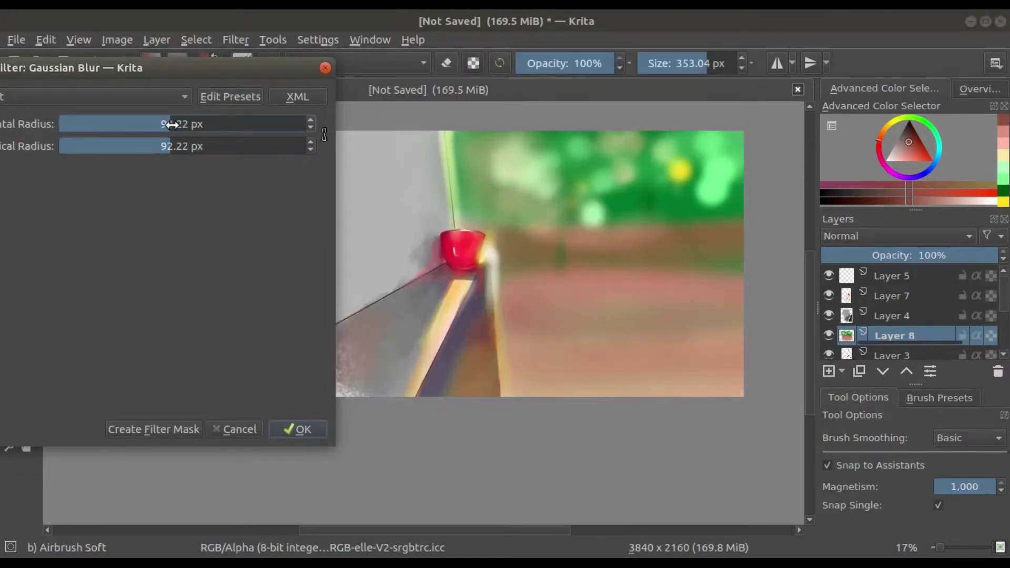
pyautogui.click(305, 425)
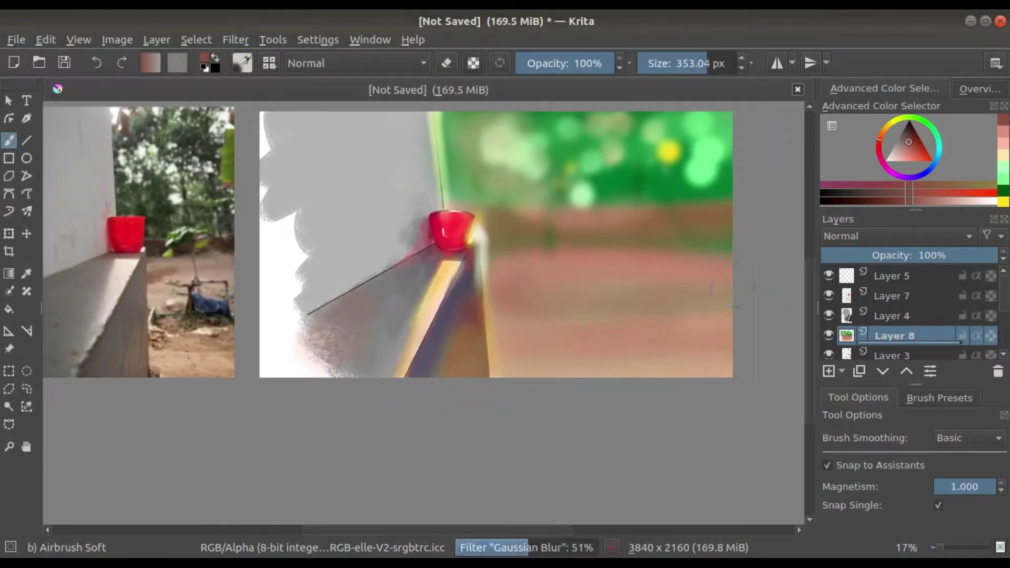
pyautogui.click(889, 315)
pyautogui.scroll(2, 505, 336)
pyautogui.scroll(1, 505, 336)
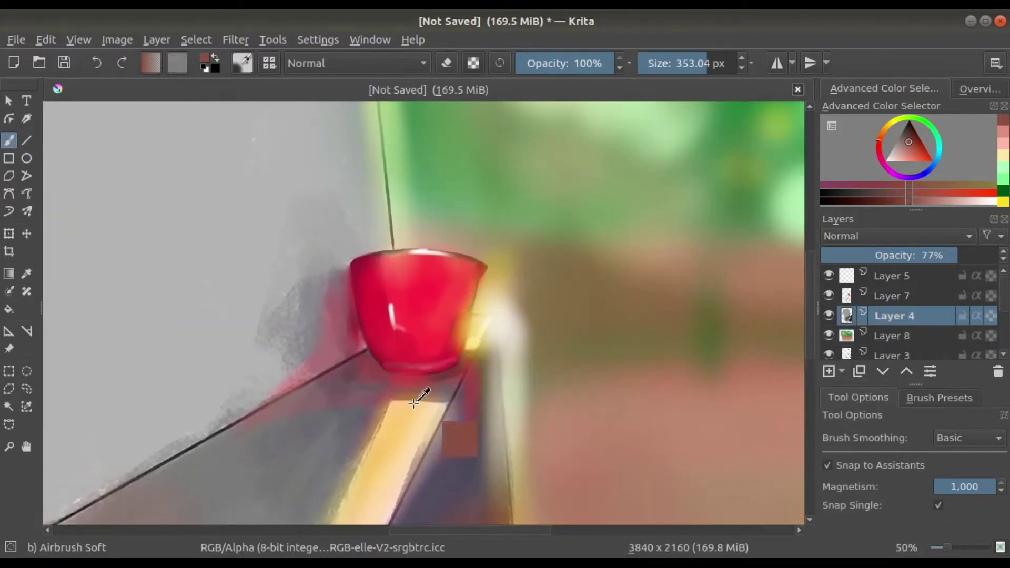
pyautogui.keyDown('ctrl'); pyautogui.click(504, 335); pyautogui.keyUp('ctrl')
pyautogui.scroll(-1, 515, 221)
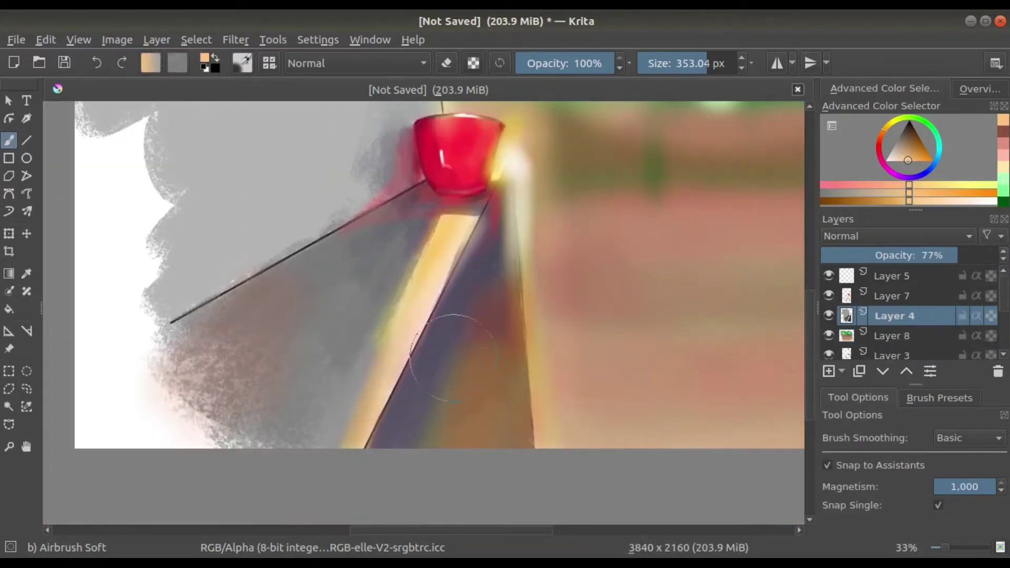
pyautogui.scroll(-1, 453, 358)
pyautogui.scroll(4, 515, 274)
pyautogui.moveTo(658, 72); pyautogui.dragTo(643, 72)
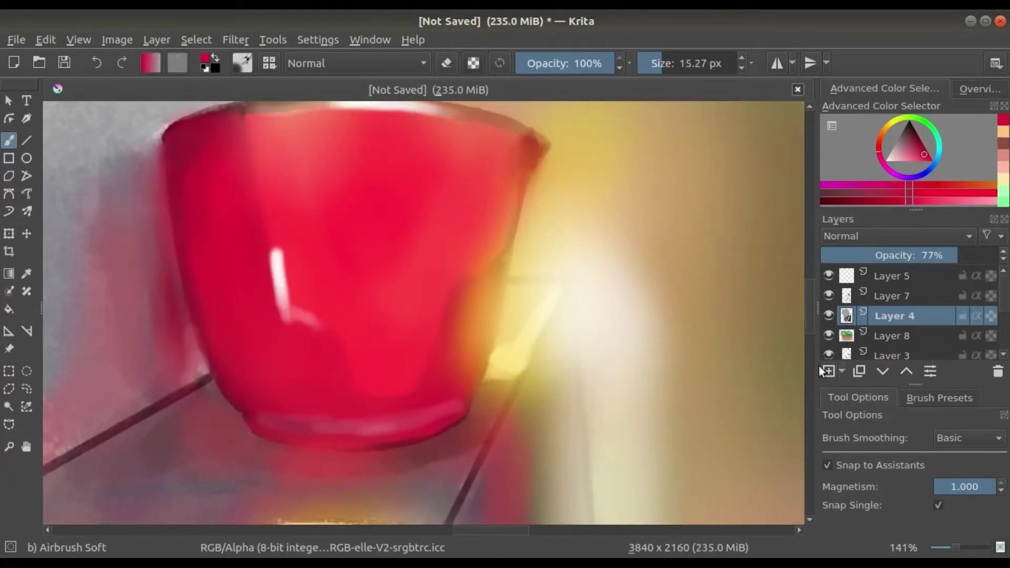
pyautogui.moveTo(433, 261); pyautogui.dragTo(451, 337)
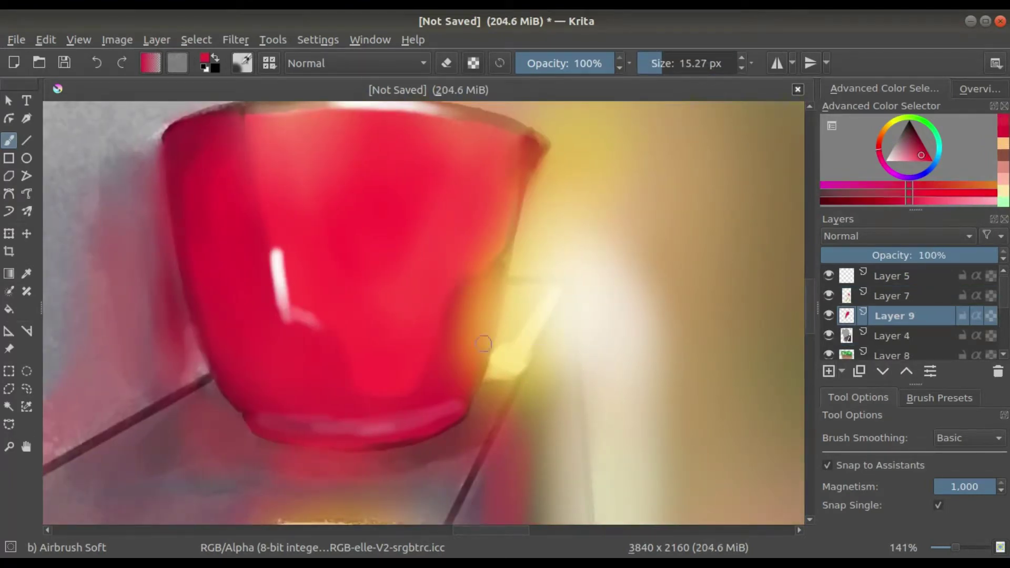
pyautogui.moveTo(876, 316); pyautogui.dragTo(876, 287)
pyautogui.hotkey('ctrl', 'z')
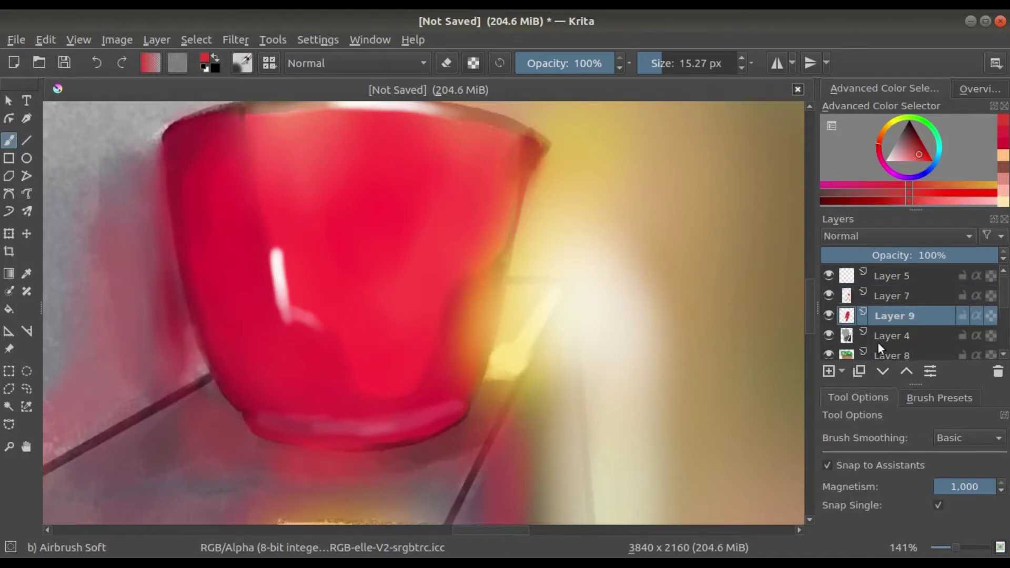
pyautogui.hotkey('ctrl', 'shift', 'z')
pyautogui.click(904, 371)
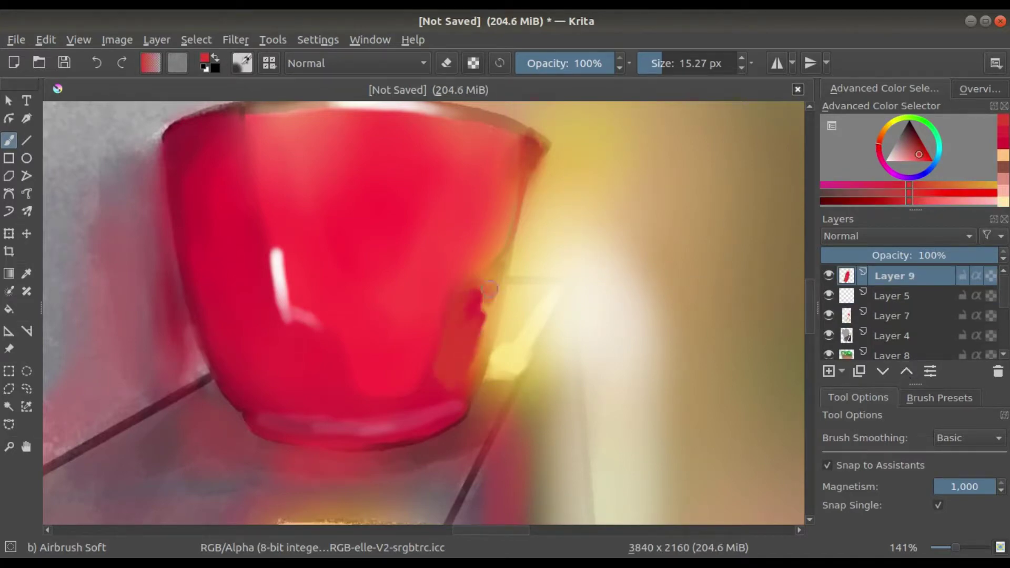
pyautogui.click(995, 374)
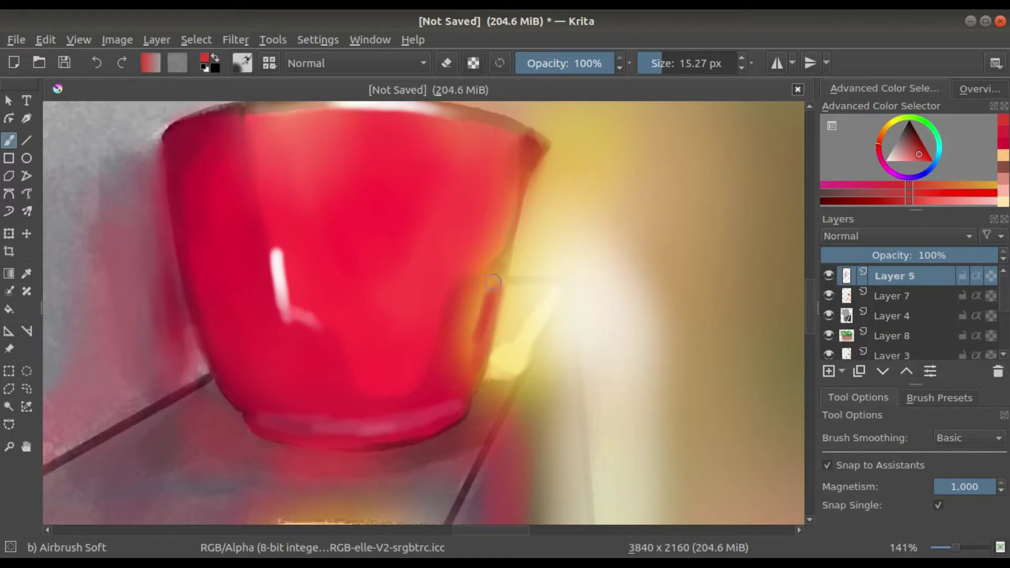
pyautogui.scroll(2, 525, 363)
pyautogui.click(242, 63)
# Step: Switch to Chalk Grainy, stroke dark red along the cup's edge, and shrink the brush
pyautogui.click(575, 151)
pyautogui.moveTo(416, 311)
pyautogui.mouseDown()
pyautogui.moveTo(387, 266)
pyautogui.moveTo(404, 389)
pyautogui.mouseUp()
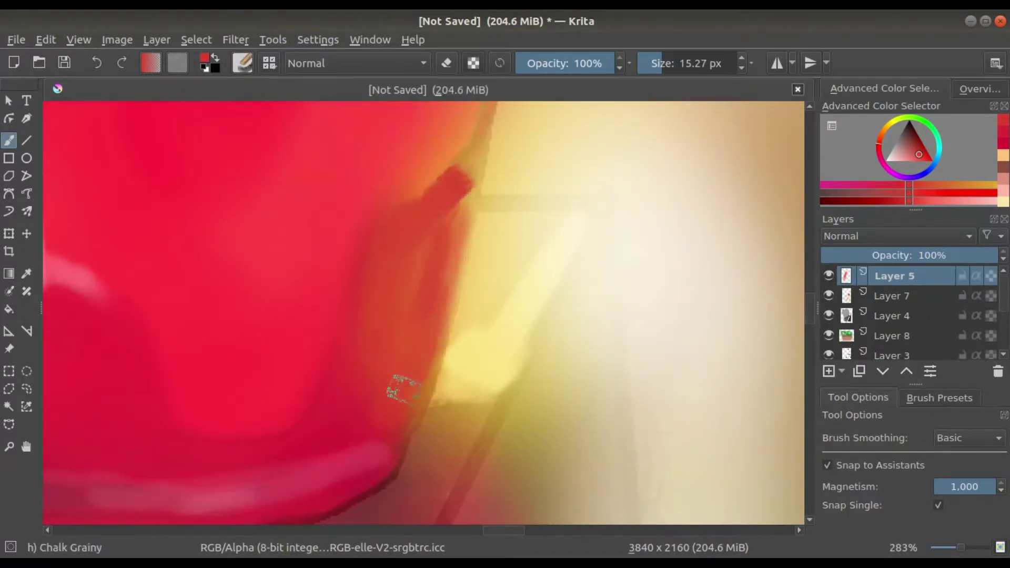
pyautogui.scroll(2, 387, 340)
pyautogui.click(649, 61)
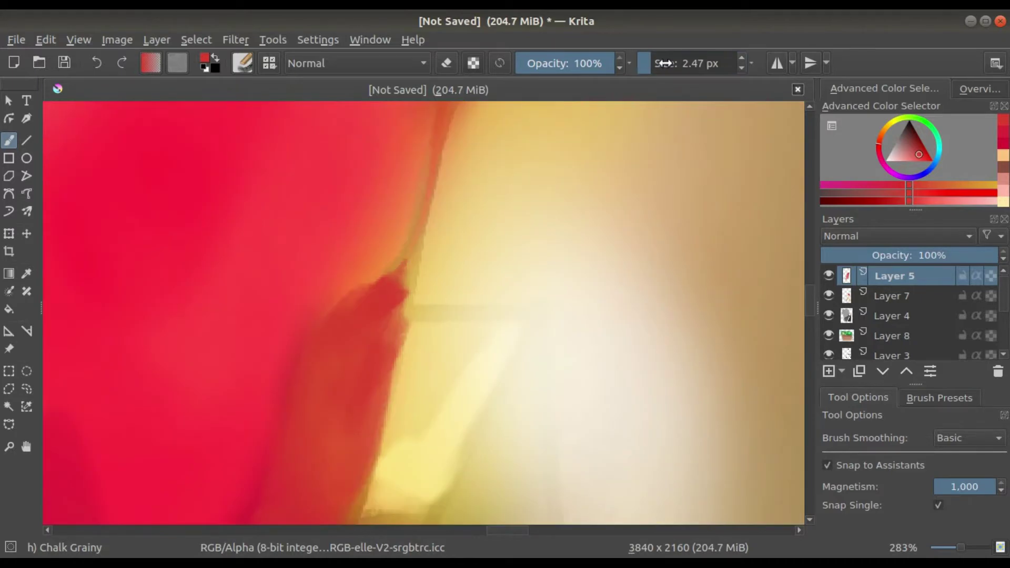
pyautogui.scroll(-1, 313, 347)
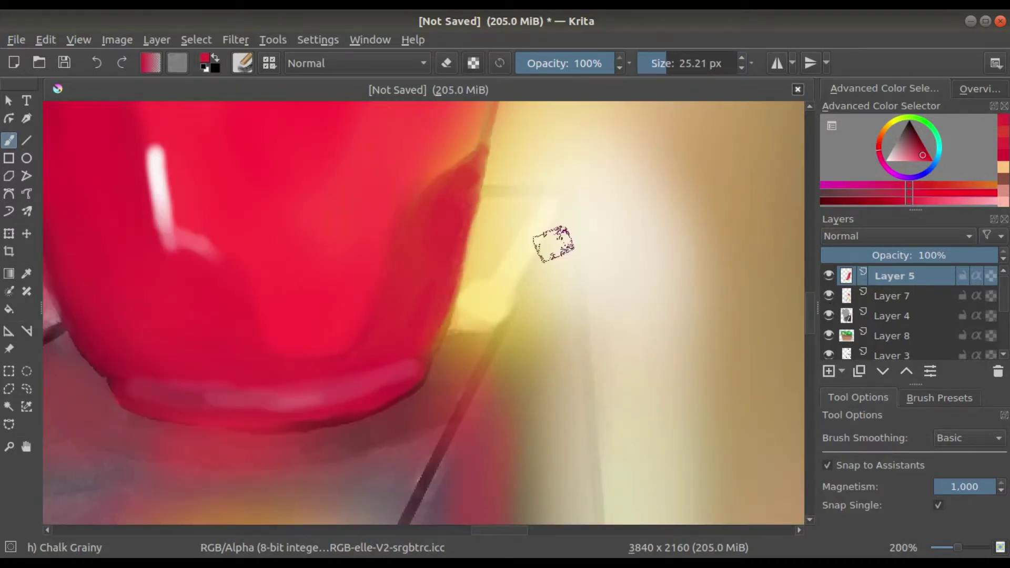
pyautogui.scroll(1, 553, 243)
pyautogui.press('[')
pyautogui.press('[')
pyautogui.press('[')
pyautogui.scroll(1, 413, 322)
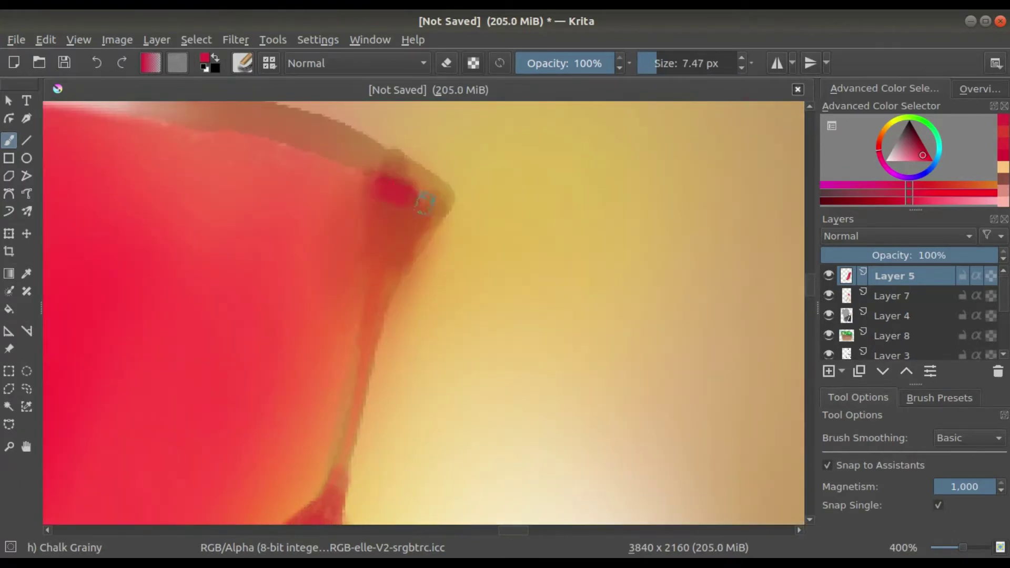
pyautogui.moveTo(653, 64); pyautogui.dragTo(664, 66)
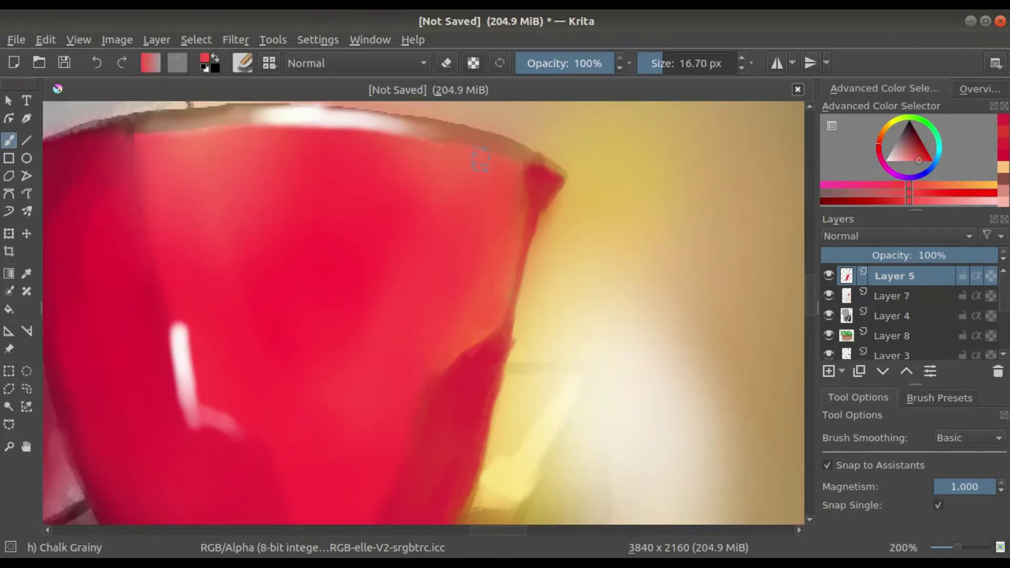
# Step: Outline the cup's top rim and right edge with darker red strokes
pyautogui.moveTo(480, 160); pyautogui.dragTo(469, 224)
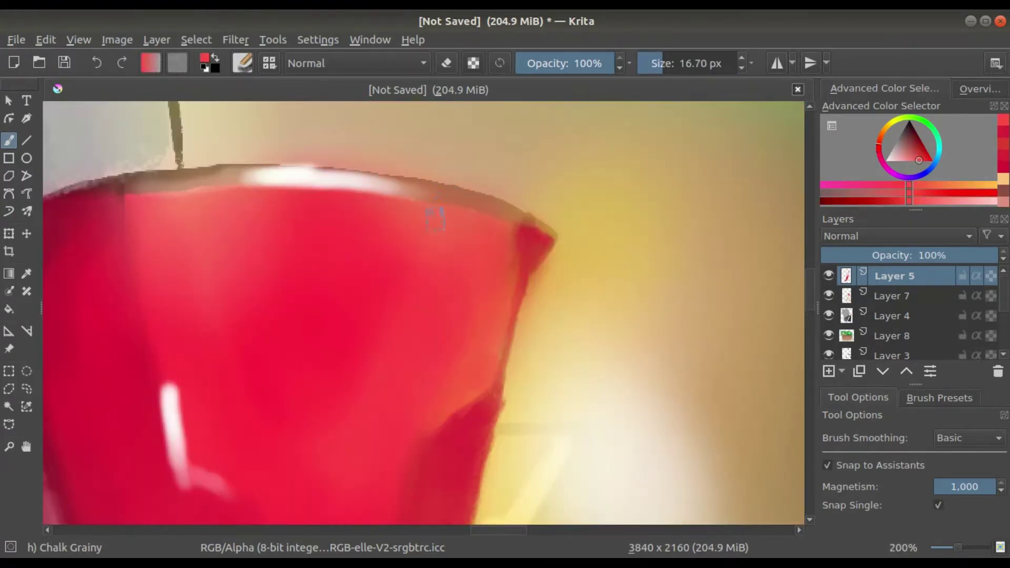
pyautogui.moveTo(446, 386)
pyautogui.mouseDown()
pyautogui.moveTo(491, 322)
pyautogui.moveTo(242, 253)
pyautogui.mouseUp()
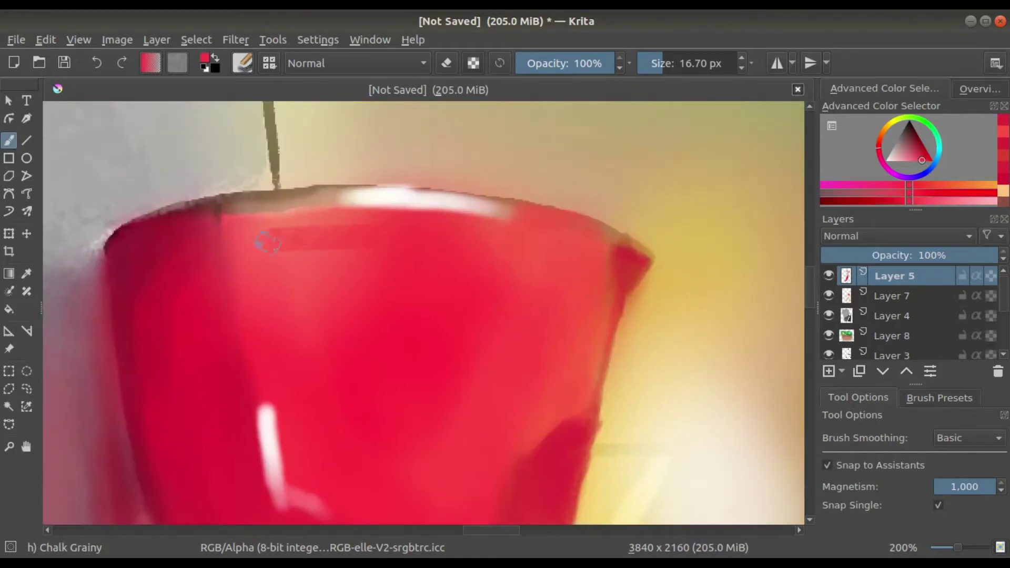
pyautogui.keyDown('ctrl'); pyautogui.click(239, 267); pyautogui.keyUp('ctrl')
pyautogui.moveTo(226, 215); pyautogui.dragTo(213, 318)
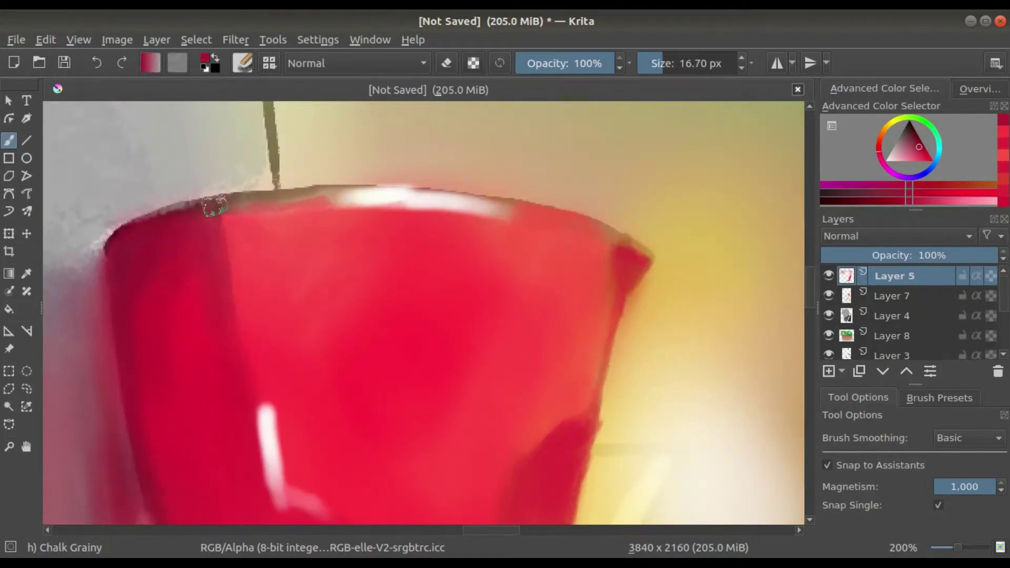
pyautogui.moveTo(214, 206); pyautogui.dragTo(337, 192)
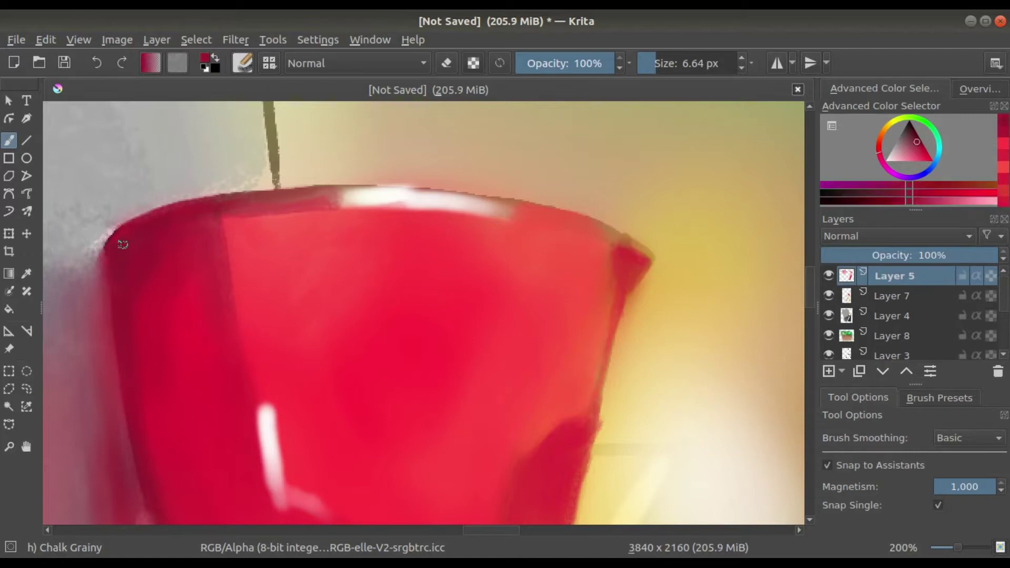
pyautogui.moveTo(564, 223); pyautogui.dragTo(631, 263)
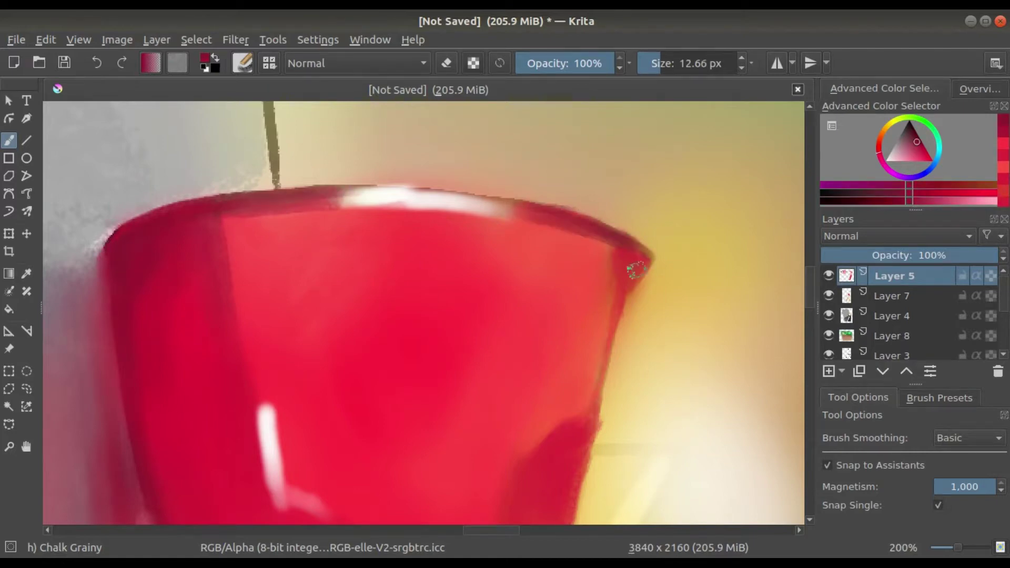
pyautogui.scroll(-3, 631, 266)
pyautogui.scroll(2, 542, 278)
pyautogui.scroll(2, 541, 279)
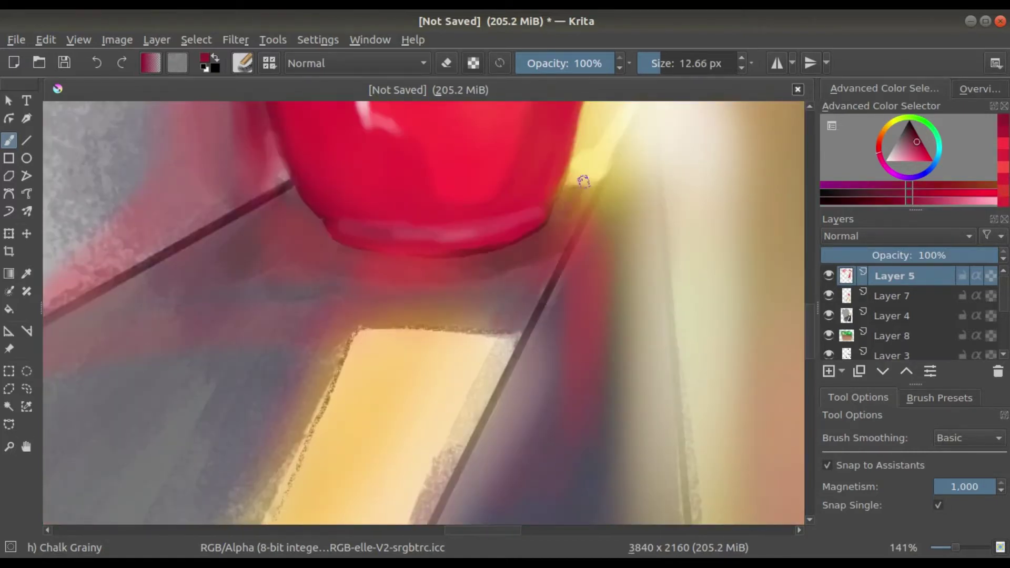
pyautogui.scroll(-1, 558, 224)
pyautogui.scroll(-3, 557, 223)
pyautogui.scroll(-1, 558, 223)
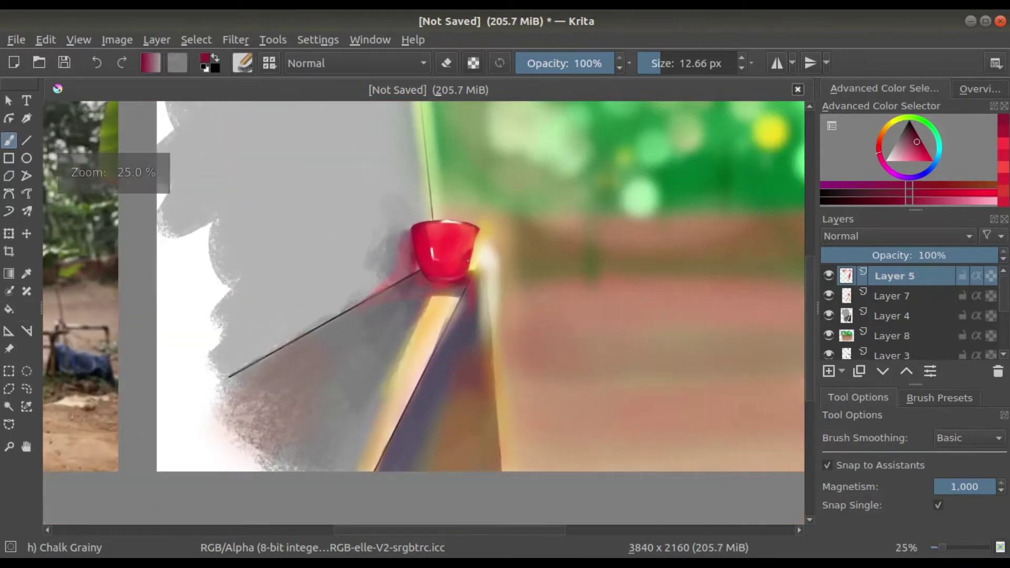
# Step: Choose the Filter Blur brush preset and make Layer 4 active
pyautogui.moveTo(398, 281); pyautogui.dragTo(538, 297)
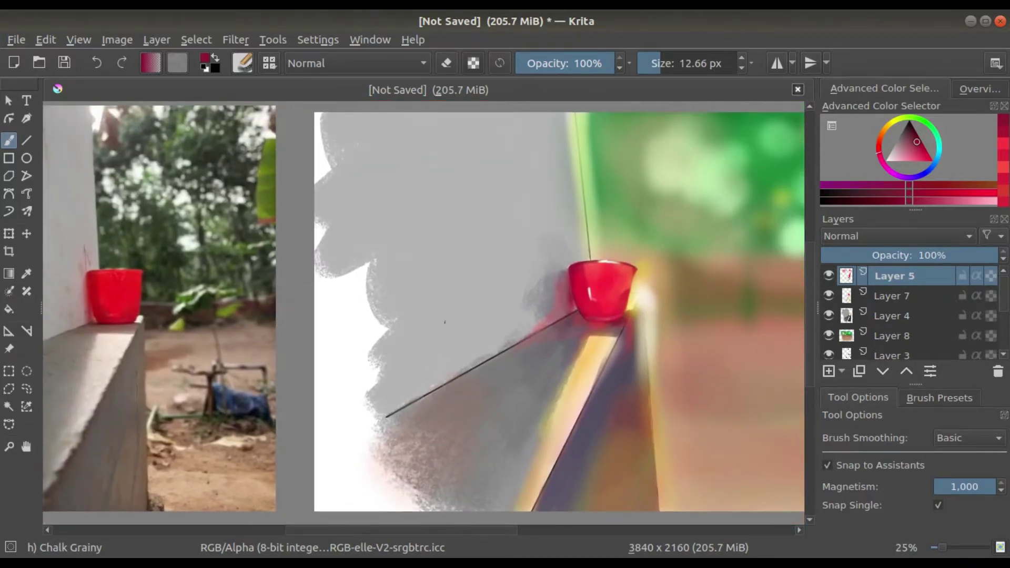
pyautogui.press('F6')
pyautogui.click(518, 315)
pyautogui.press('pagedown')
pyautogui.press('pagedown')
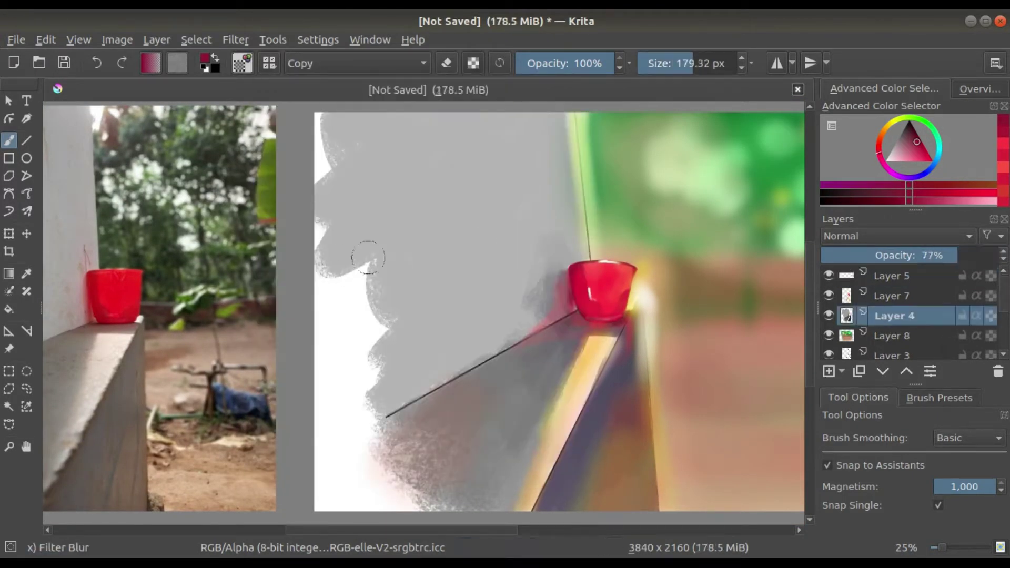
pyautogui.scroll(2, 371, 252)
pyautogui.scroll(2, 361, 277)
# Step: Soften the Filter Blur tip's falloff curve and raise its diameter to about 467 px
pyautogui.click(249, 64)
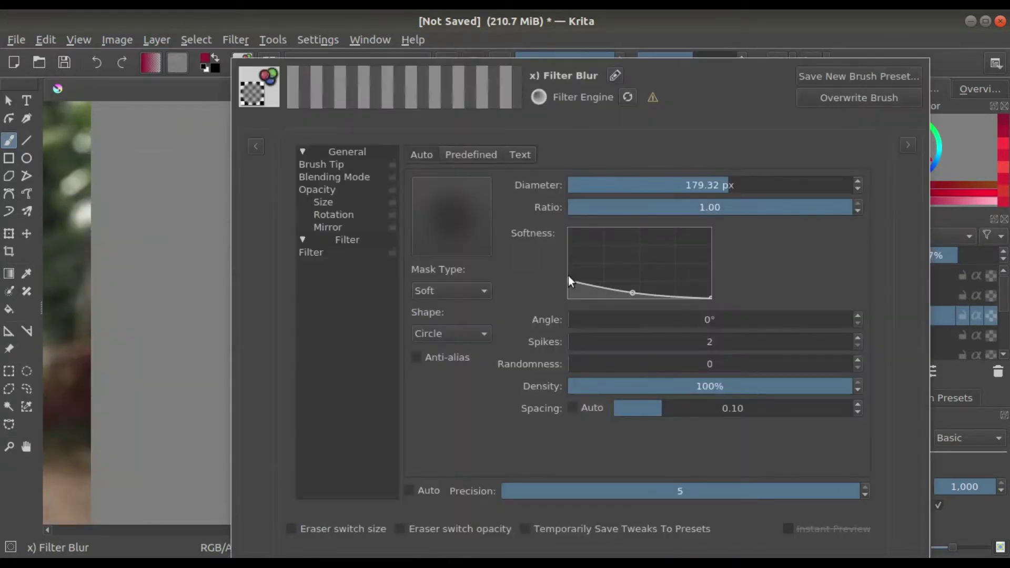
pyautogui.press('Escape')
pyautogui.press('F5')
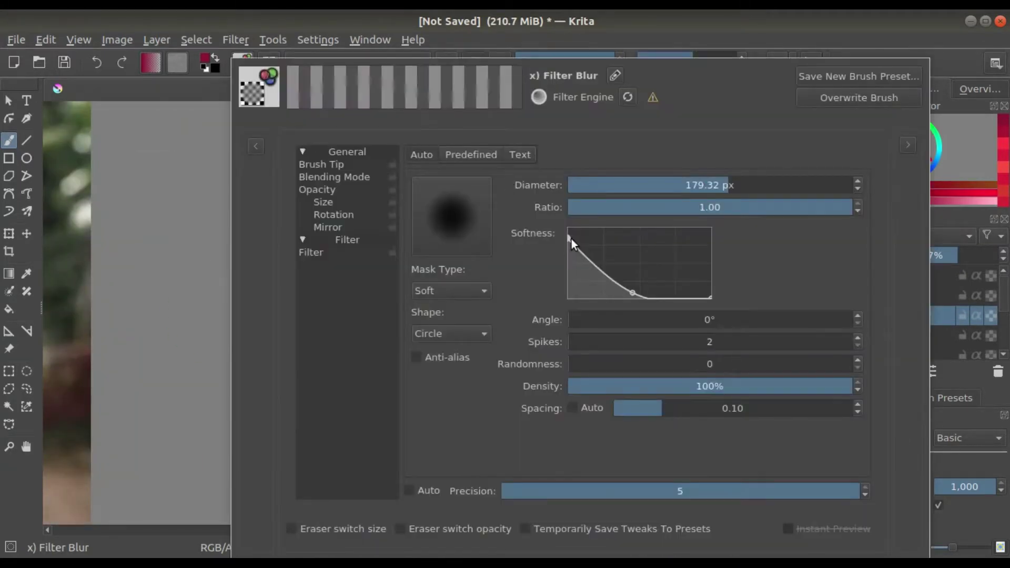
pyautogui.moveTo(609, 288); pyautogui.dragTo(685, 304)
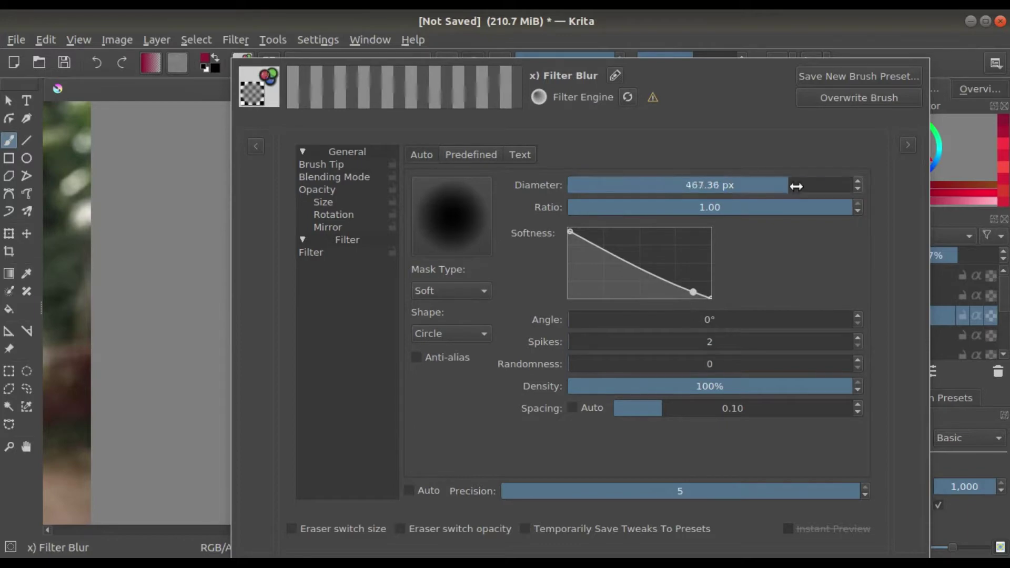
pyautogui.moveTo(796, 186); pyautogui.dragTo(807, 186)
pyautogui.press('F5')
pyautogui.press('F6')
pyautogui.press('F6')
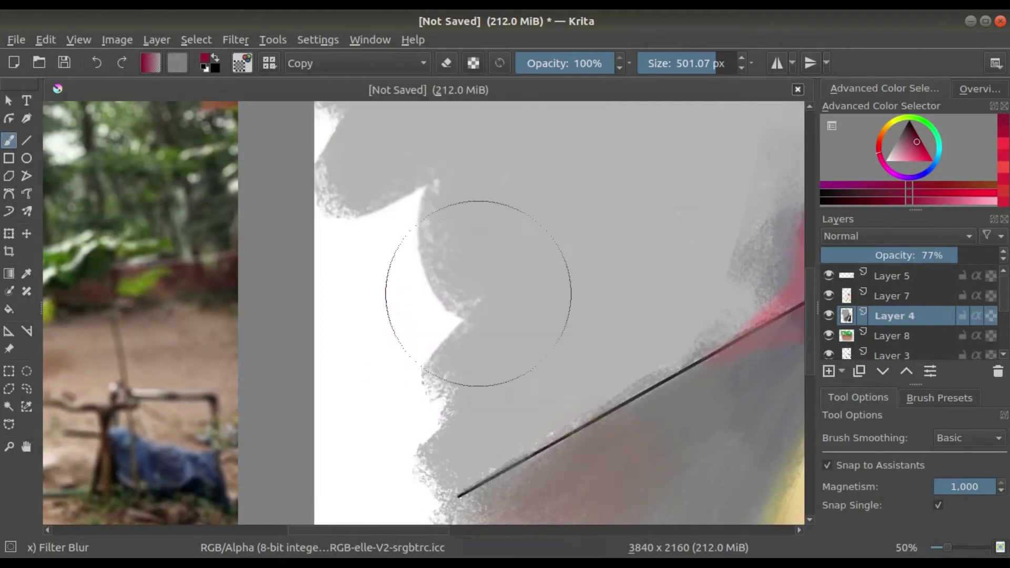
# Step: Blur the grey wall area, then adjust the blur tip's softness curve
pyautogui.scroll(-3, 501, 276)
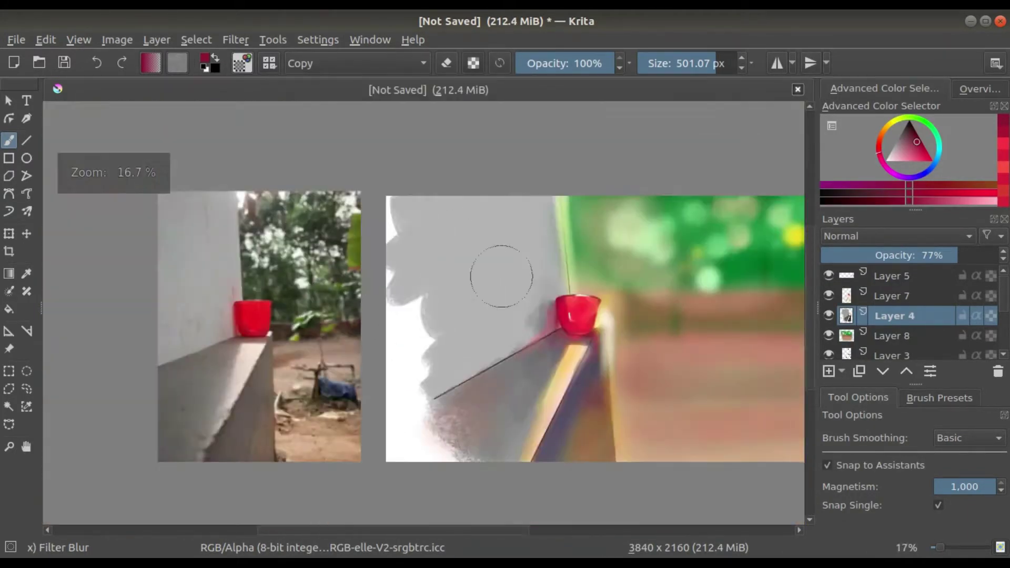
pyautogui.scroll(3, 502, 276)
pyautogui.moveTo(338, 282); pyautogui.dragTo(473, 338)
pyautogui.press('F5')
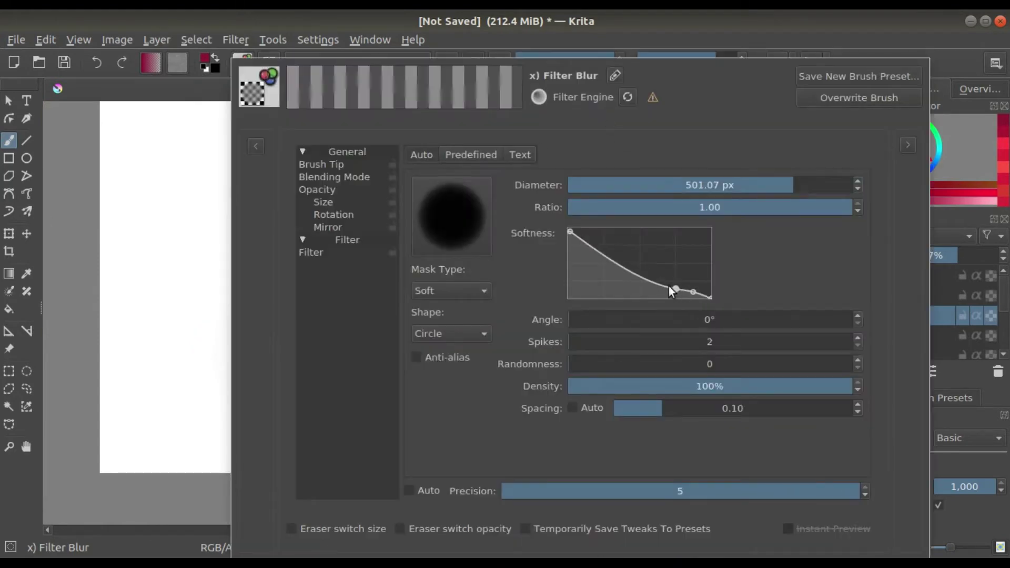
pyautogui.moveTo(668, 286); pyautogui.dragTo(664, 283)
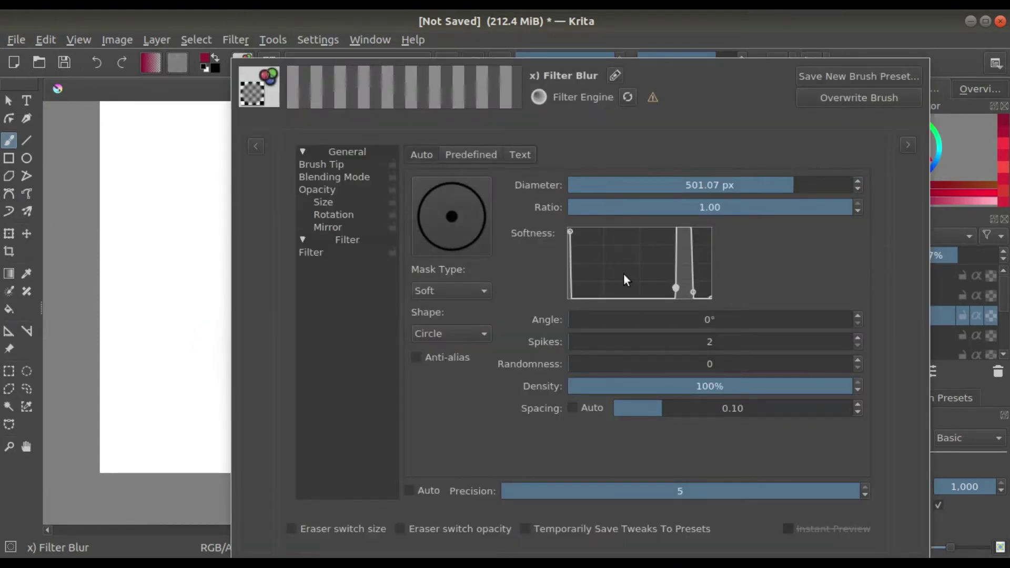
pyautogui.moveTo(623, 279); pyautogui.dragTo(654, 259)
pyautogui.press('F5')
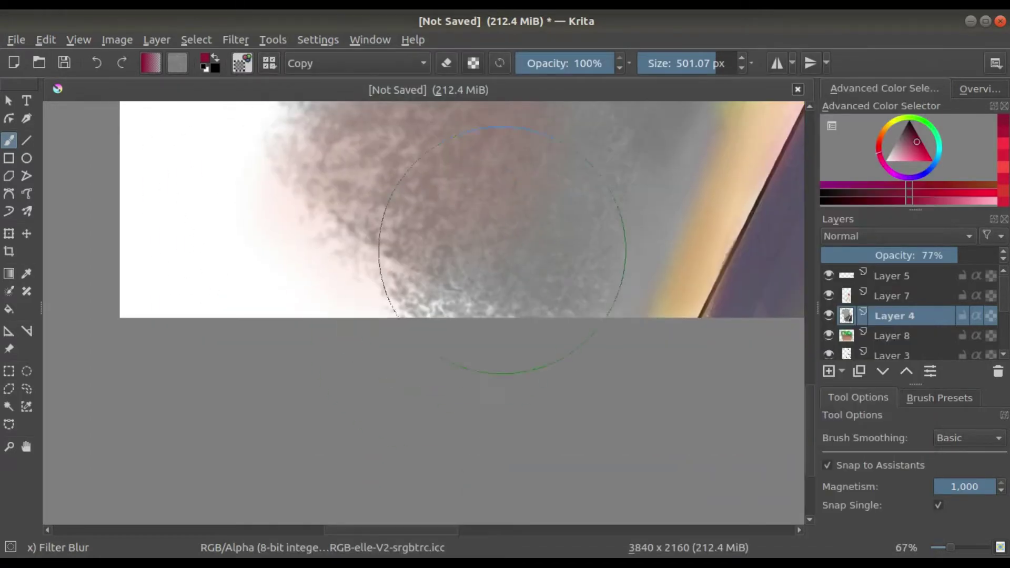
# Step: Blur the grey ledge shading, then switch to Basic-1 with Layer 8 active
pyautogui.scroll(-2, 305, 237)
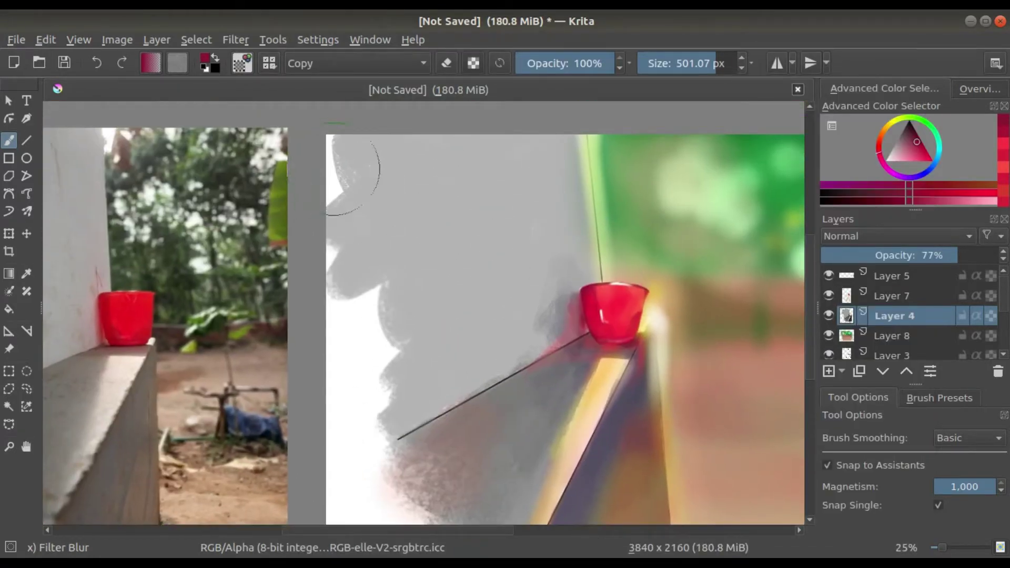
pyautogui.scroll(-2, 384, 284)
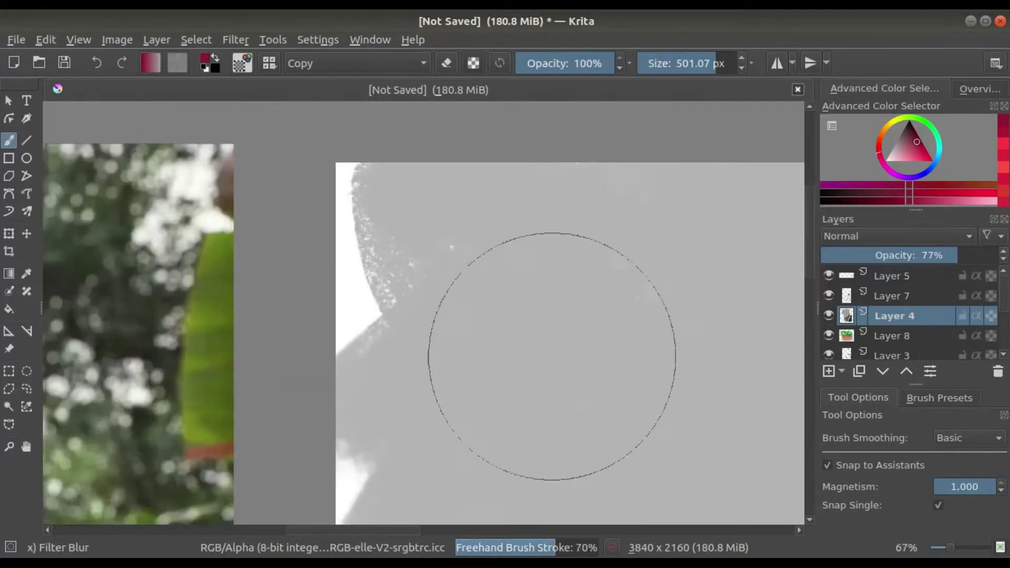
pyautogui.moveTo(552, 338); pyautogui.dragTo(509, 288)
pyautogui.scroll(-2, 510, 287)
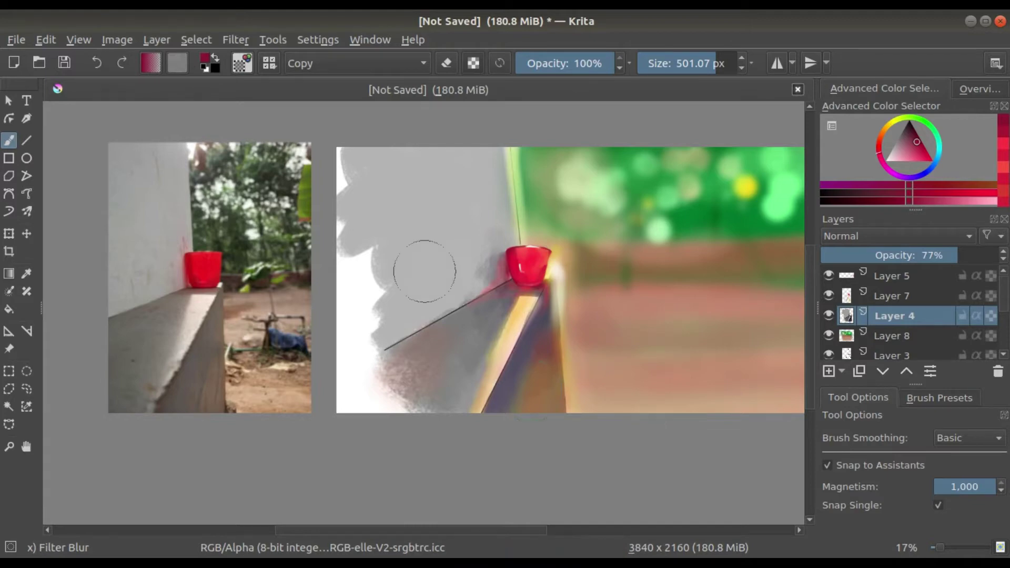
pyautogui.scroll(3, 420, 235)
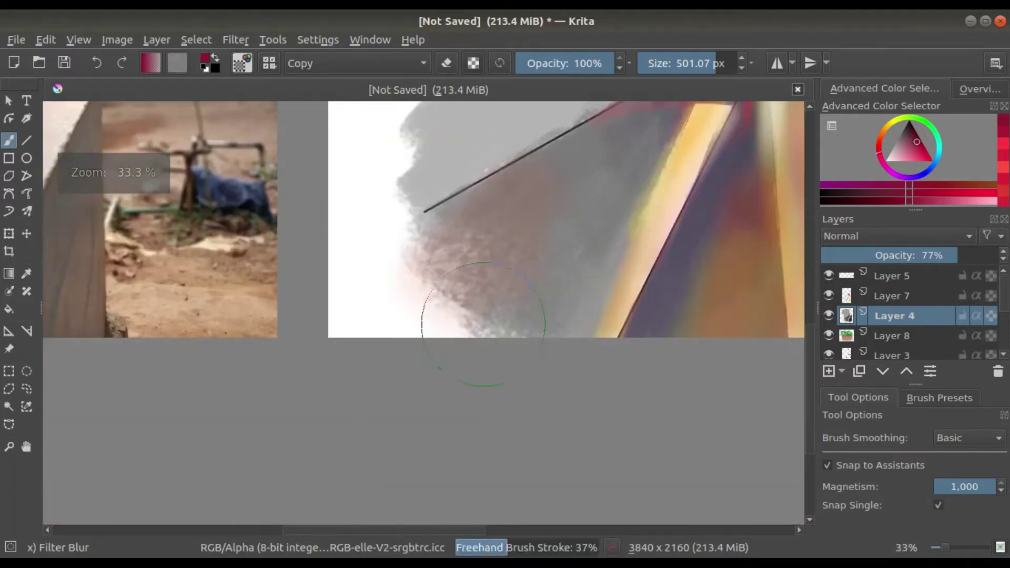
pyautogui.scroll(2, 420, 278)
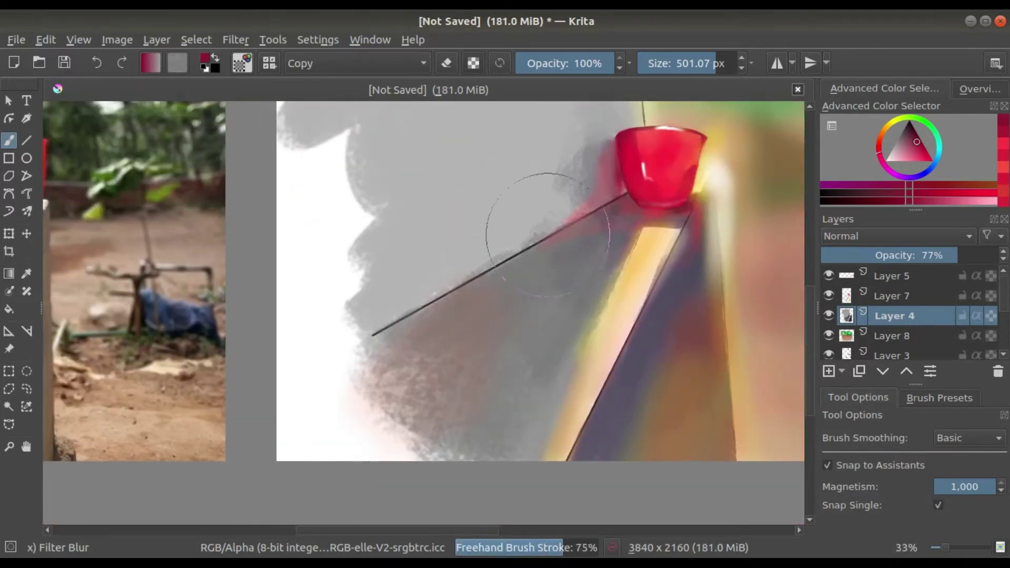
pyautogui.scroll(2, 542, 210)
pyautogui.scroll(1, 545, 268)
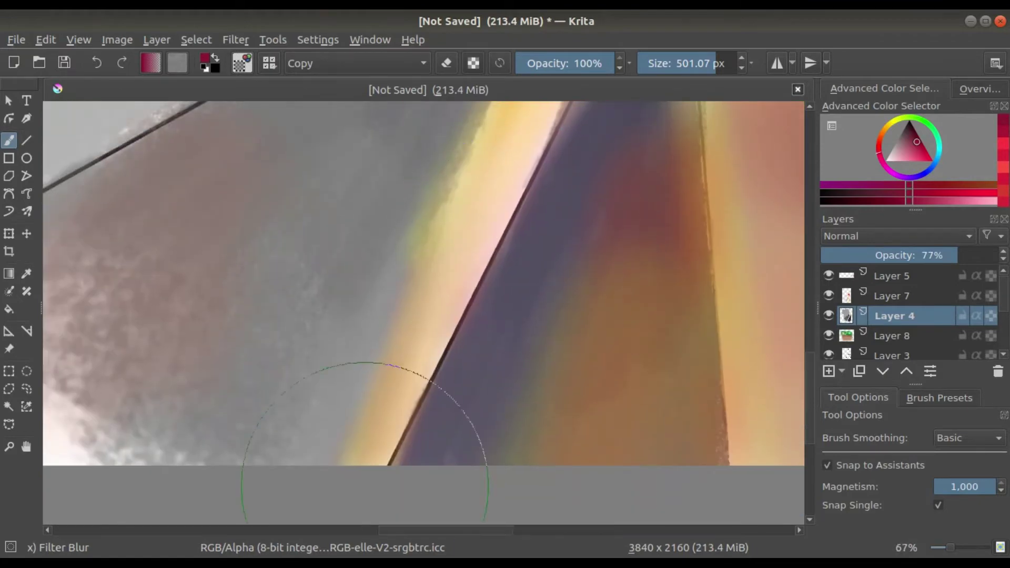
pyautogui.moveTo(570, 429); pyautogui.dragTo(518, 202)
pyautogui.scroll(-2, 518, 202)
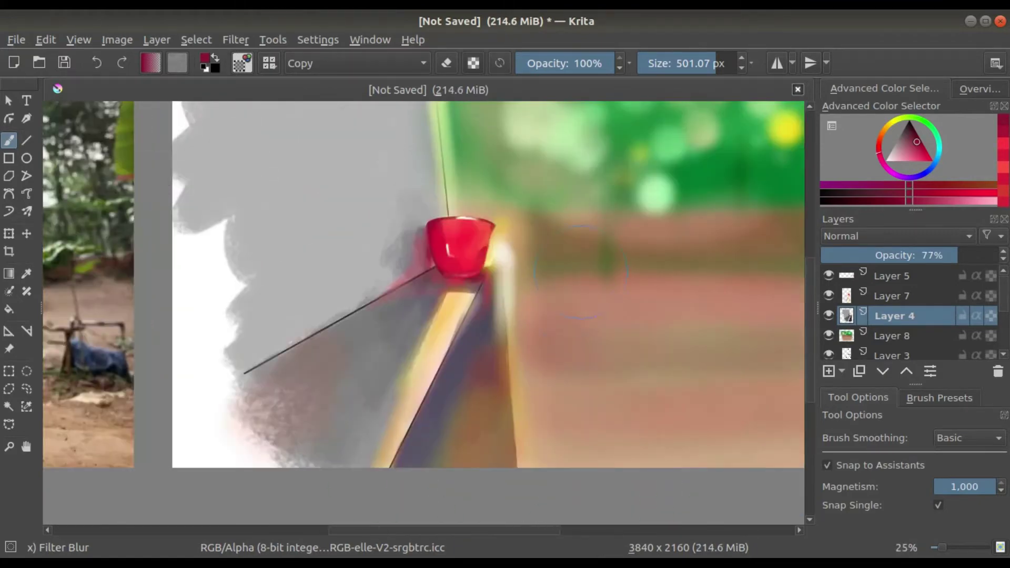
pyautogui.scroll(-2, 372, 207)
pyautogui.press('/')
pyautogui.click(891, 336)
# Step: Dab pink on the background, then spray a pale yellow glow with the soft airbrush on a new layer
pyautogui.click(906, 158)
pyautogui.click(466, 196)
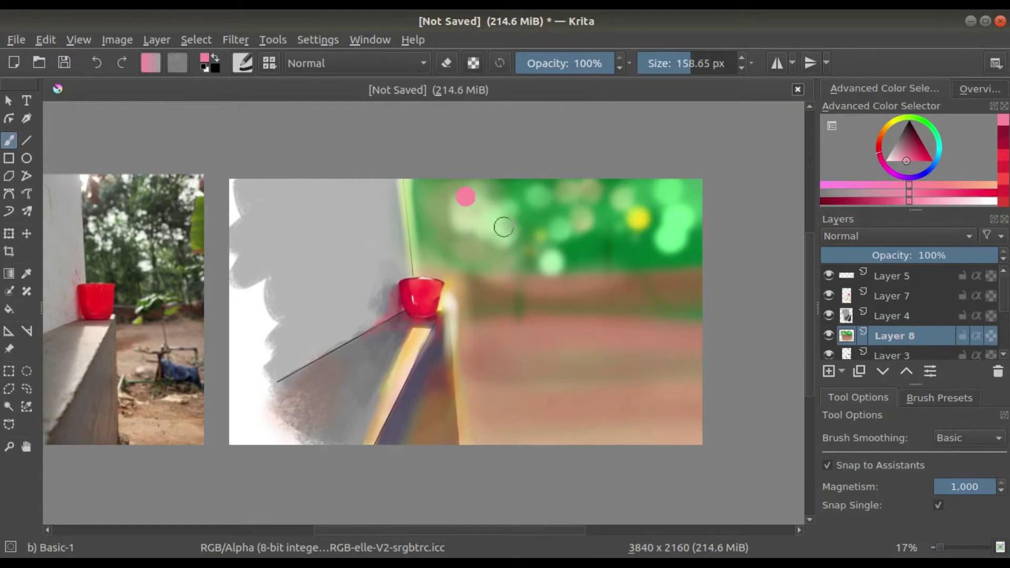
pyautogui.click(828, 371)
pyautogui.press('+')
pyautogui.click(894, 120)
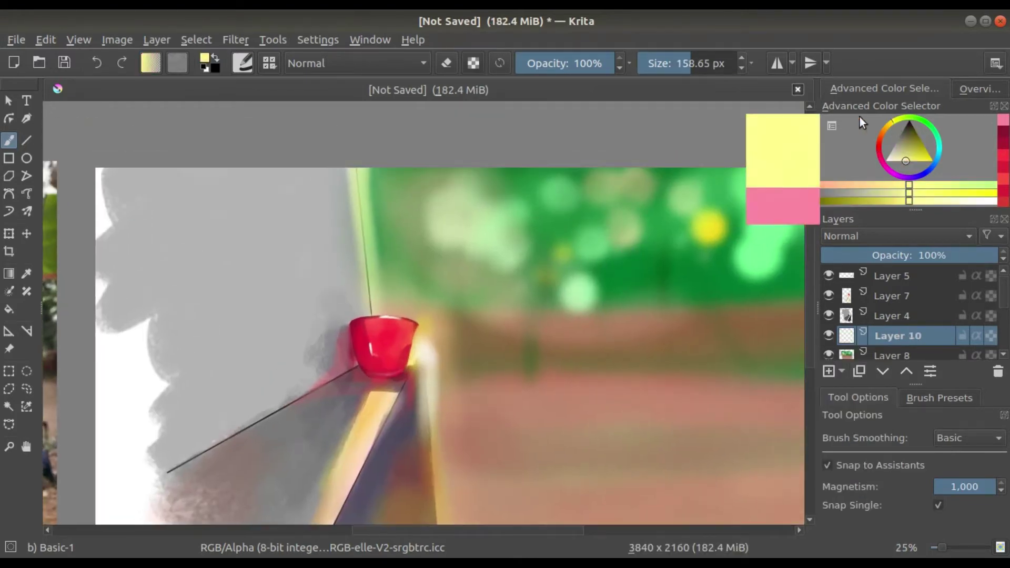
pyautogui.press('F6')
pyautogui.click(400, 120)
pyautogui.moveTo(415, 208); pyautogui.dragTo(581, 288)
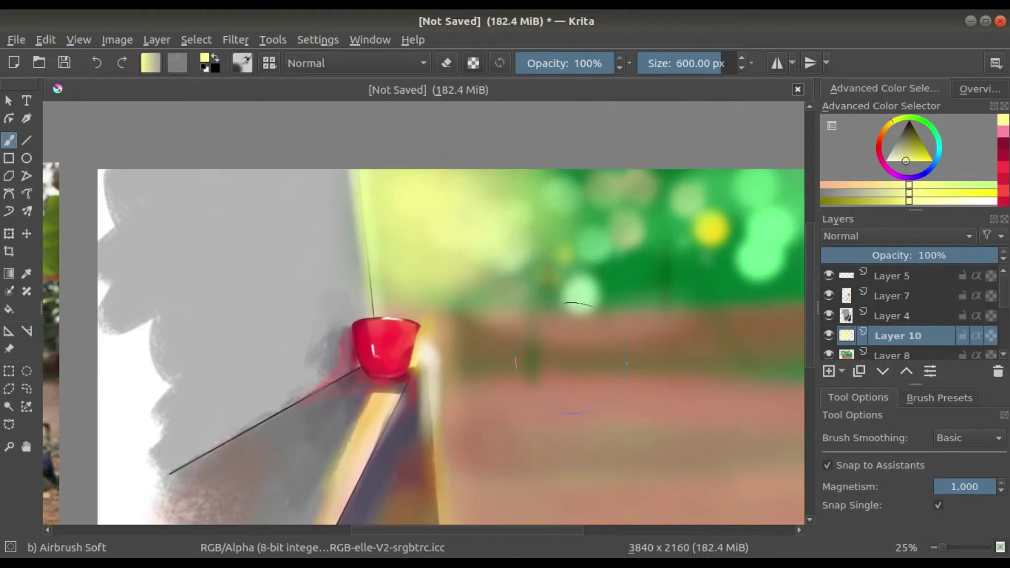
# Step: Undo the yellow stroke and airbrush warm pinkish and tan glows behind the cup
pyautogui.press('+')
pyautogui.press('-')
pyautogui.hotkey('ctrl', 'z')
pyautogui.moveTo(504, 301); pyautogui.dragTo(416, 298)
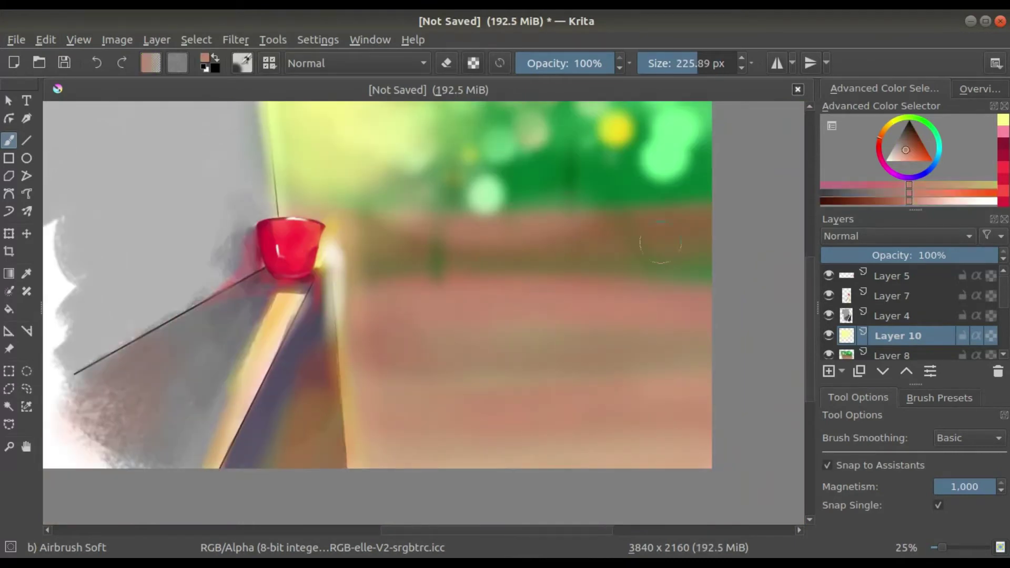
pyautogui.keyDown('ctrl'); pyautogui.click(416, 298); pyautogui.keyUp('ctrl')
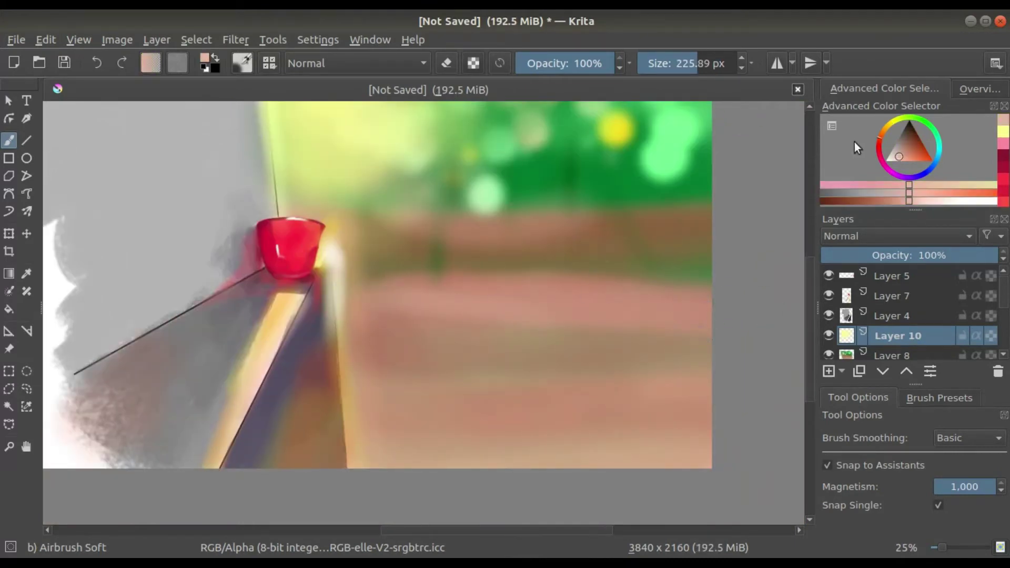
pyautogui.moveTo(369, 386)
pyautogui.mouseDown()
pyautogui.moveTo(383, 350)
pyautogui.moveTo(401, 426)
pyautogui.mouseUp()
pyautogui.keyDown('ctrl'); pyautogui.click(383, 350); pyautogui.keyUp('ctrl')
# Step: Blur the glow layer with a 39 px Gaussian Blur
pyautogui.click(235, 40)
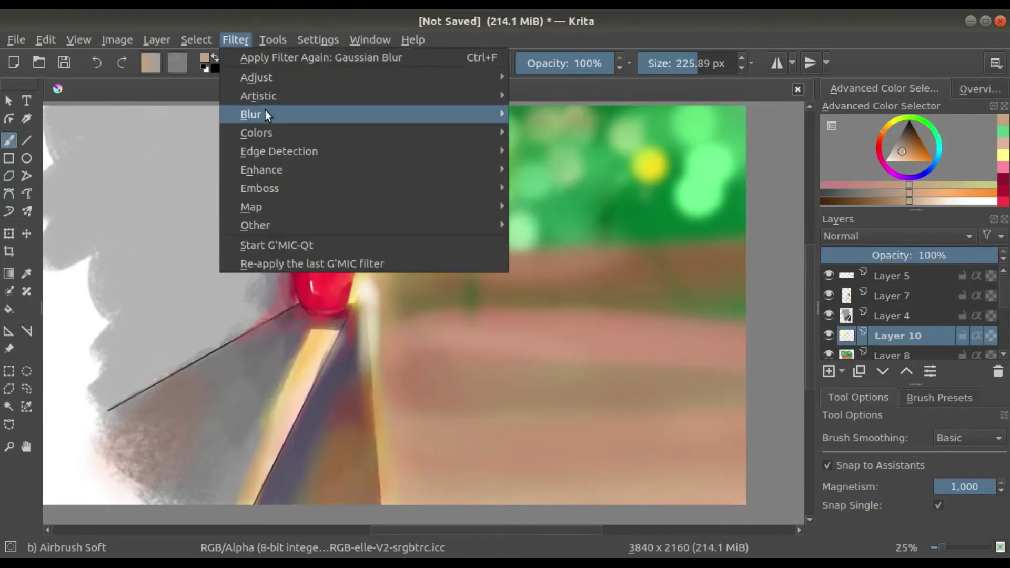
pyautogui.click(547, 132)
pyautogui.click(29, 139)
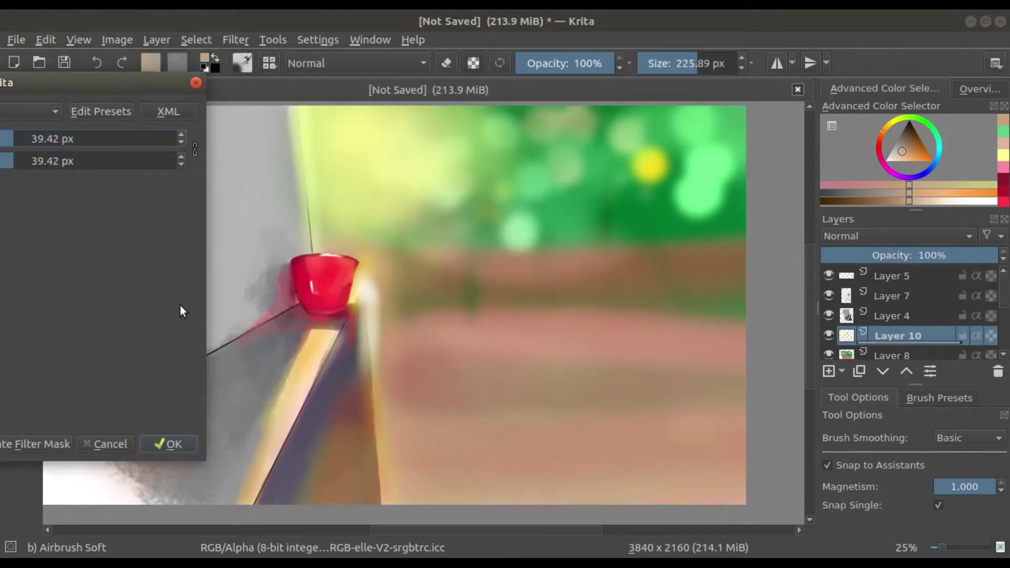
pyautogui.click(168, 443)
pyautogui.press('e')
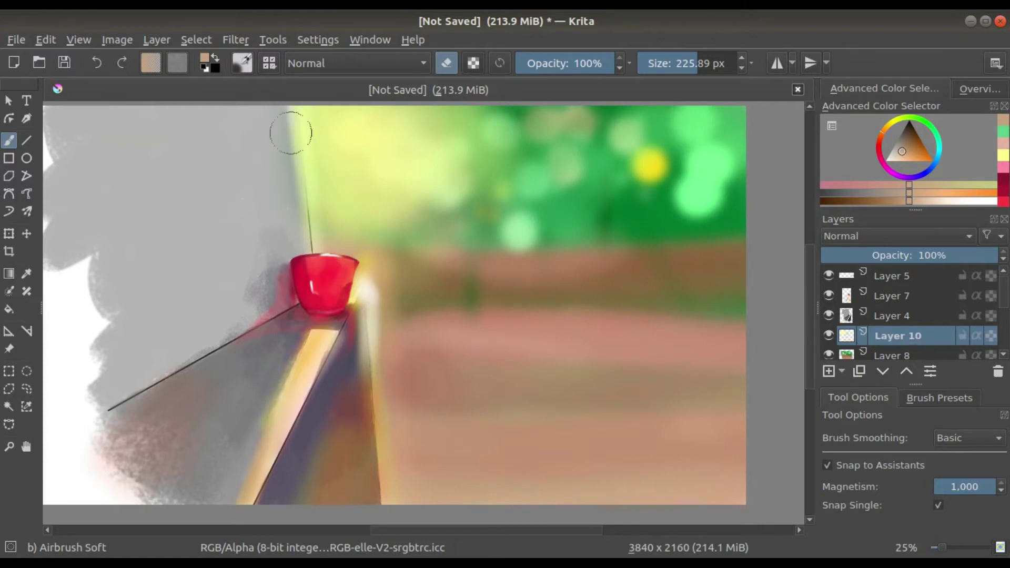
pyautogui.moveTo(291, 133); pyautogui.dragTo(238, 107)
# Step: Select the Texture Spray brush in yellow and spray bokeh dots across the background
pyautogui.click(242, 63)
pyautogui.scroll(-1, 423, 279)
pyautogui.click(294, 421)
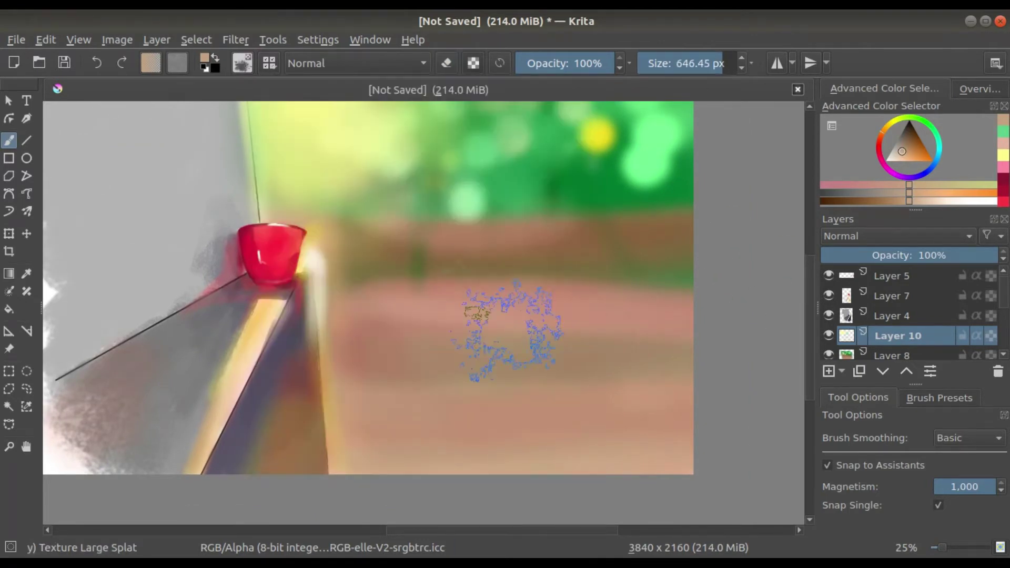
pyautogui.click(894, 160)
pyautogui.press('F6')
pyautogui.scroll(-1, 460, 340)
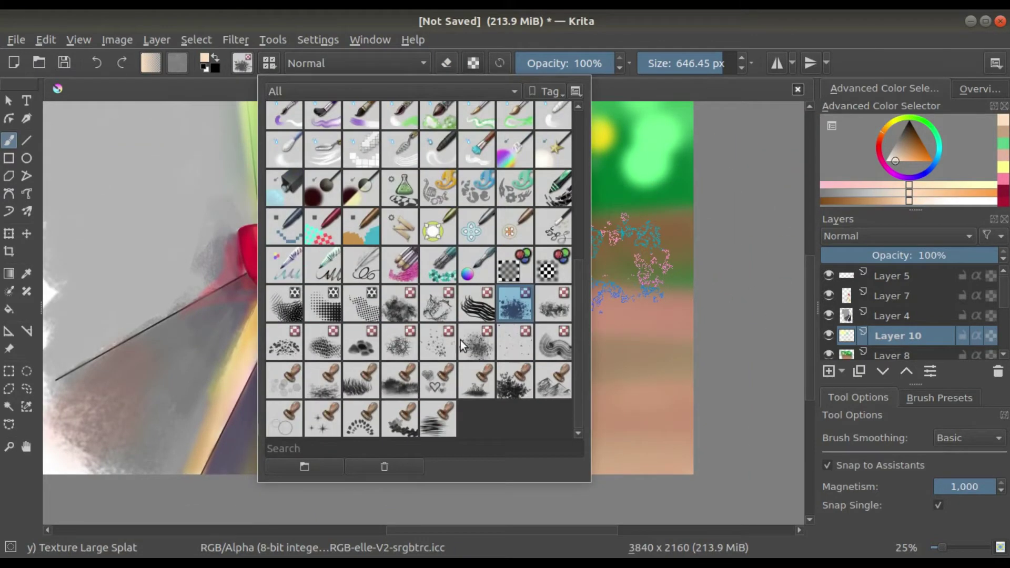
pyautogui.click(459, 340)
pyautogui.click(890, 124)
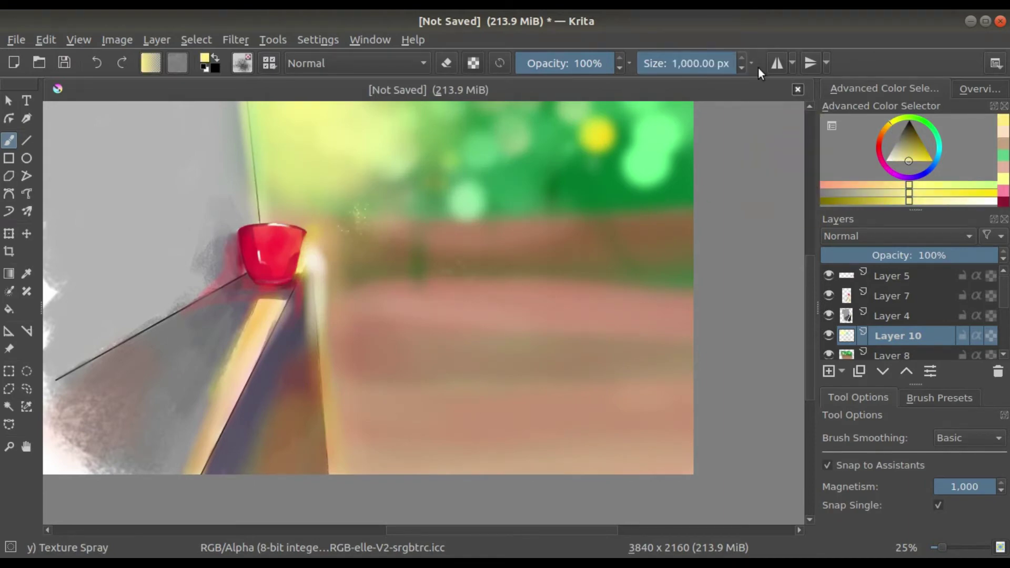
pyautogui.moveTo(431, 189)
pyautogui.mouseDown()
pyautogui.moveTo(549, 233)
pyautogui.moveTo(557, 273)
pyautogui.mouseUp()
# Step: Undo the bokeh dots, shrink the spray brush, and add a new layer for sparkles
pyautogui.hotkey('ctrl', 'z')
pyautogui.scroll(-1, 563, 284)
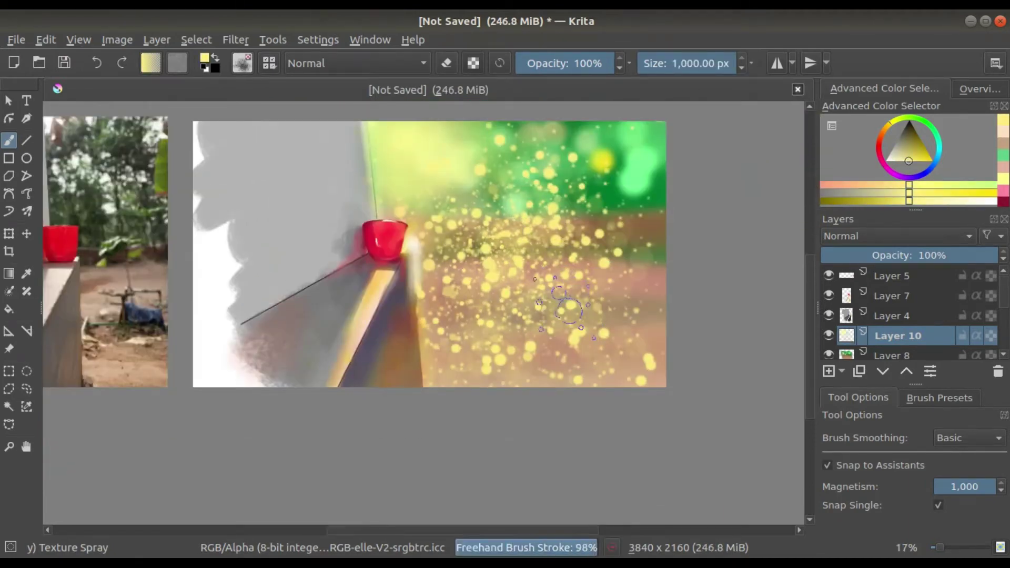
pyautogui.hotkey('ctrl', 'z')
pyautogui.moveTo(568, 311); pyautogui.dragTo(515, 302)
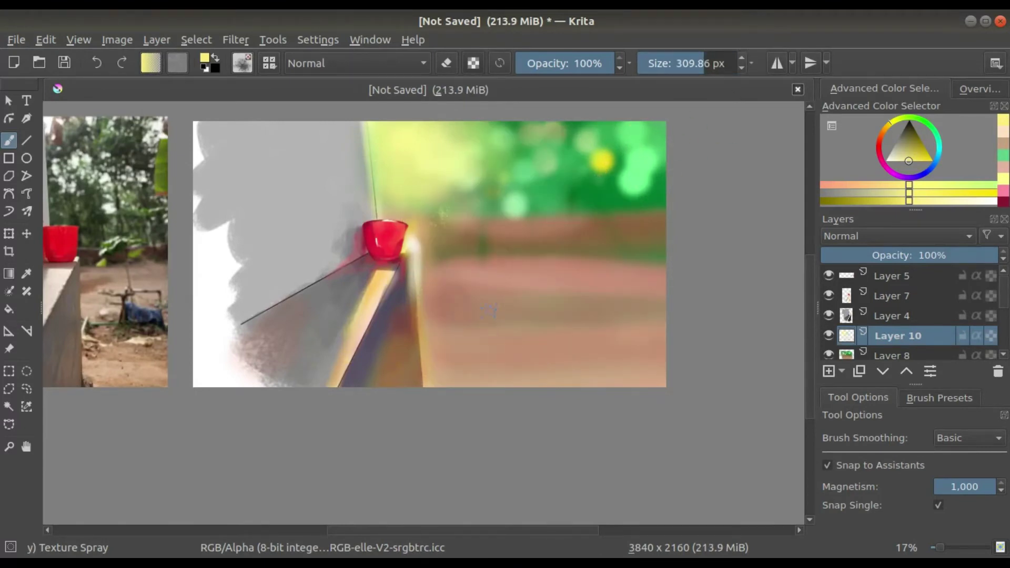
pyautogui.scroll(1, 393, 305)
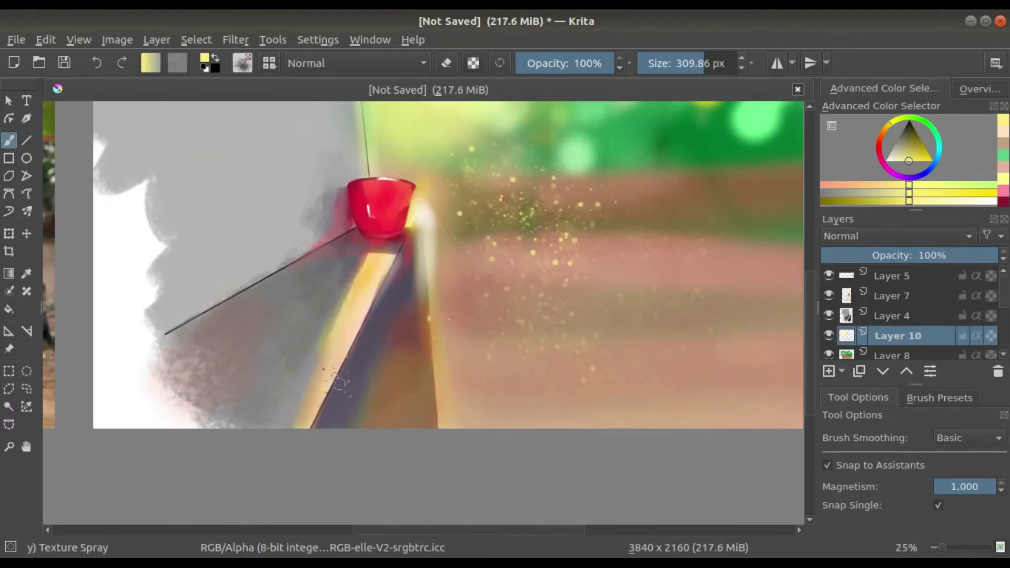
pyautogui.press('Insert')
pyautogui.moveTo(337, 226); pyautogui.dragTo(242, 315)
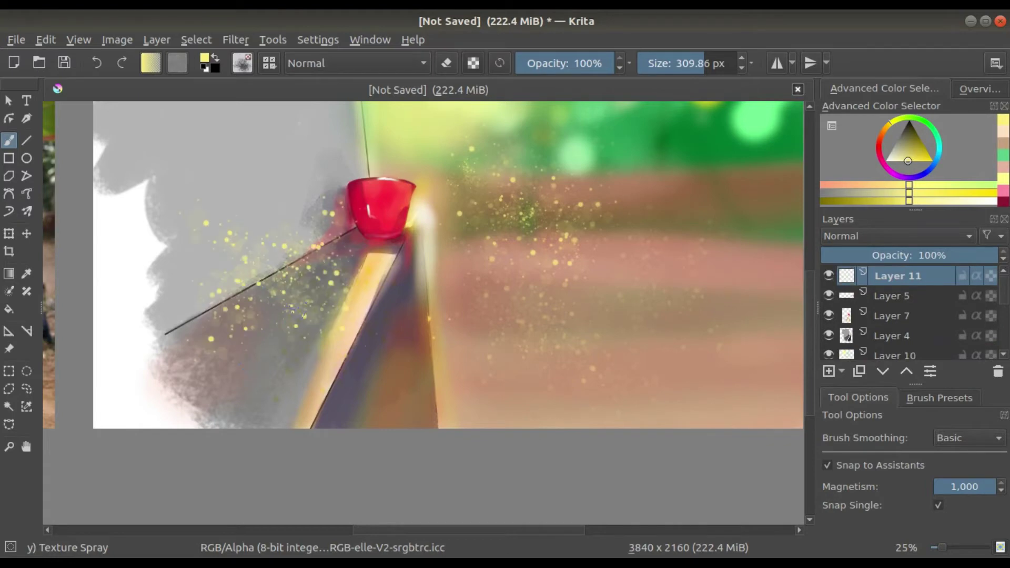
pyautogui.hotkey('ctrl', 'z')
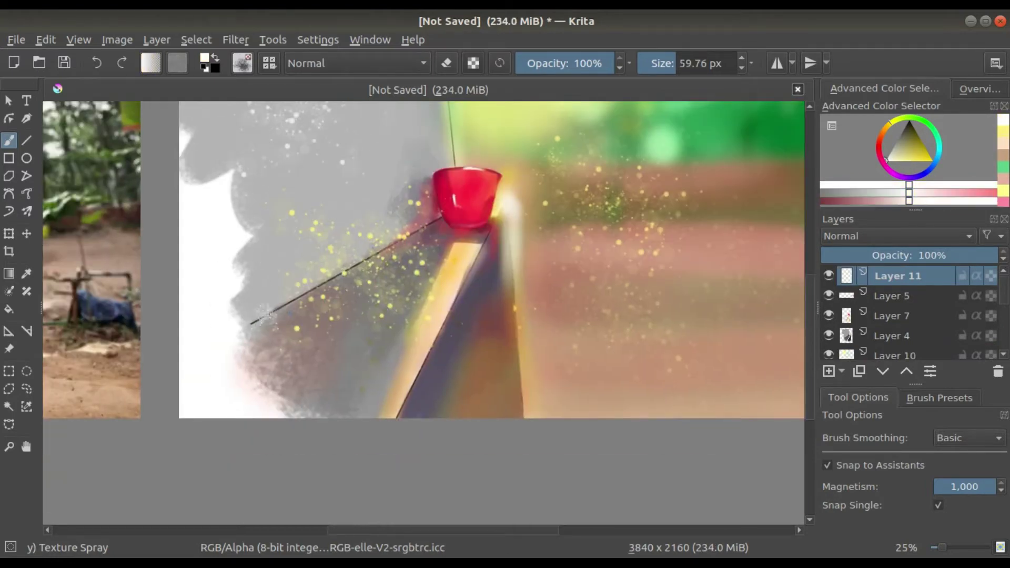
# Step: Choose the Texture Starfield sparkle brush preset
pyautogui.press('F6')
pyautogui.click(353, 278)
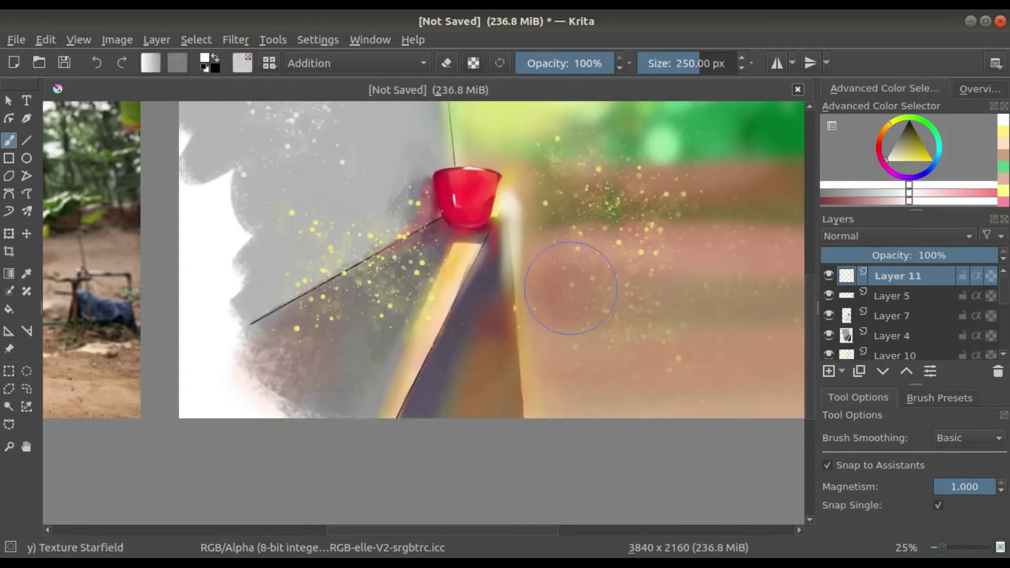
pyautogui.press('F6')
pyautogui.click(444, 352)
pyautogui.scroll(1, 429, 276)
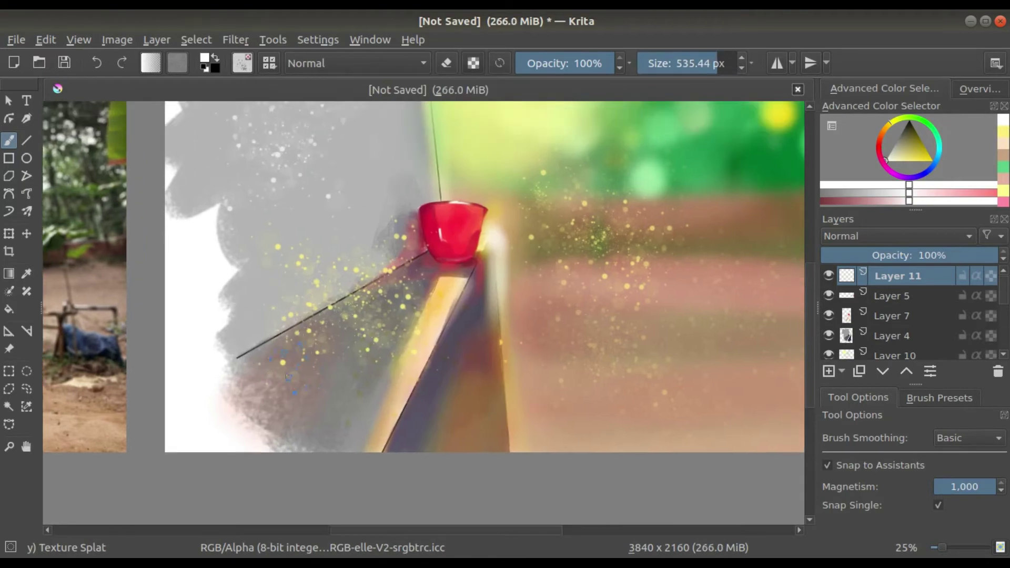
pyautogui.scroll(-1, 379, 289)
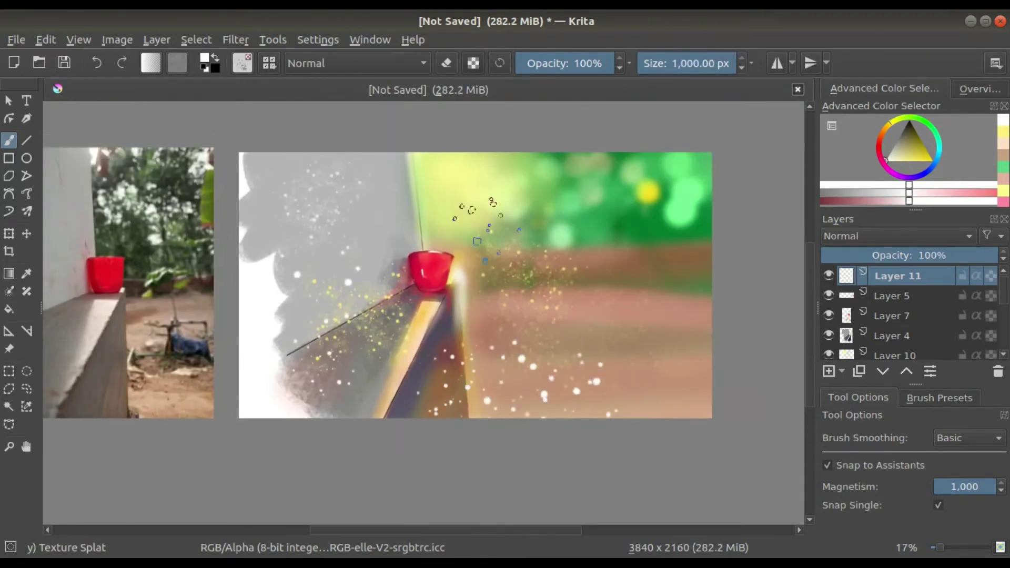
pyautogui.scroll(1, 482, 227)
pyautogui.press('F6')
pyautogui.click(439, 341)
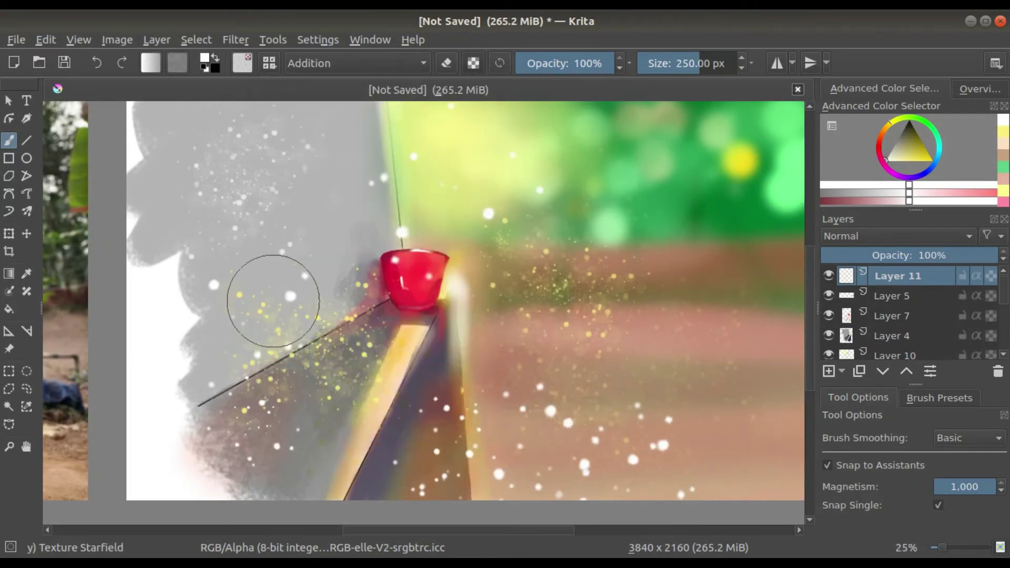
pyautogui.scroll(-1, 604, 337)
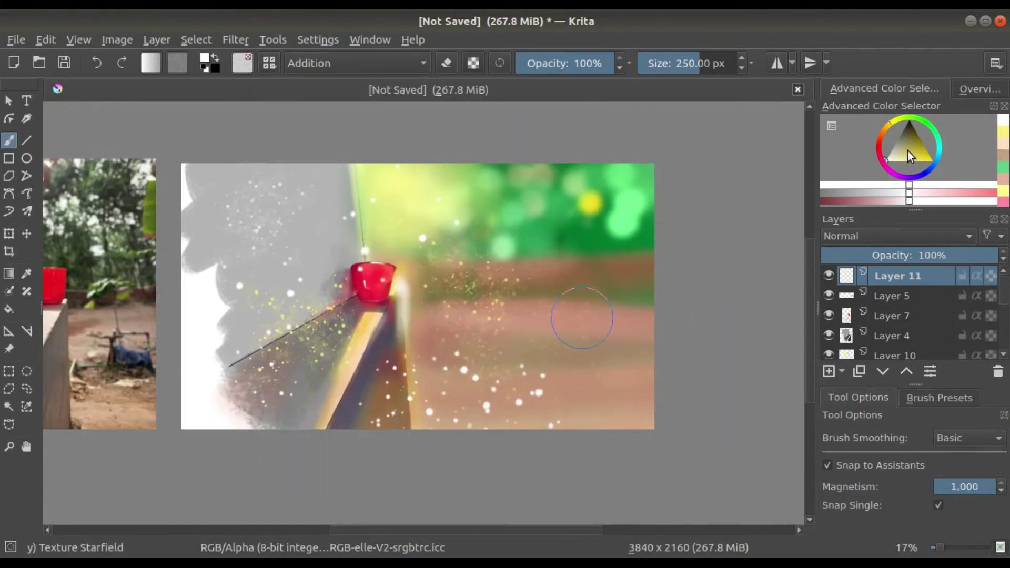
# Step: Pick a pale yellow paint colour and switch to the Airbrush Soft preset
pyautogui.keyDown('ctrl'); pyautogui.click(525, 294); pyautogui.keyUp('ctrl')
pyautogui.scroll(1, 417, 282)
pyautogui.keyDown('ctrl'); pyautogui.click(378, 330); pyautogui.keyUp('ctrl')
pyautogui.press('F6')
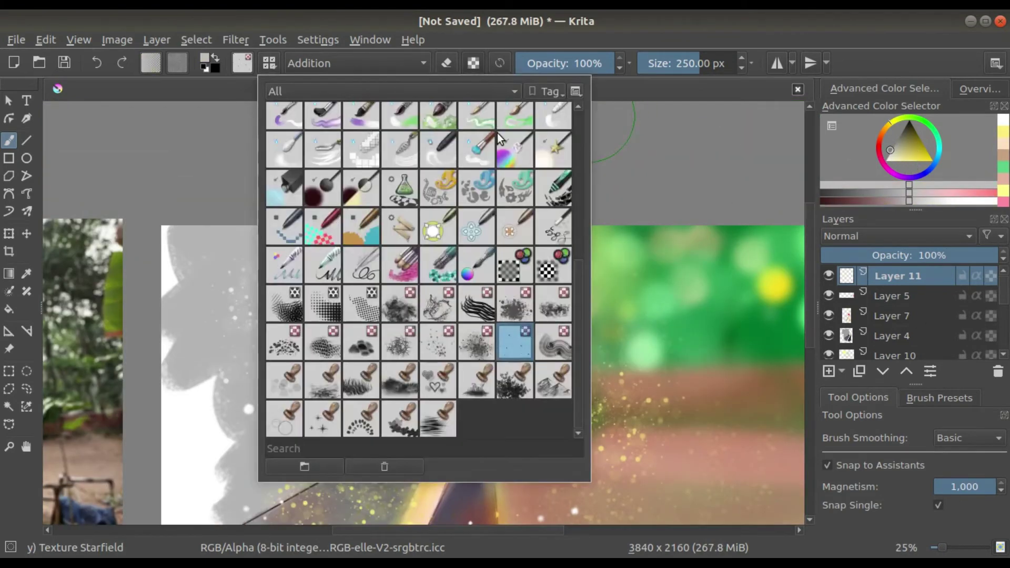
pyautogui.click(408, 113)
# Step: Zoom to the cup and paint a white rim highlight down its edge with Chalk Grainy
pyautogui.keyDown('ctrl'); pyautogui.click(395, 269); pyautogui.keyUp('ctrl')
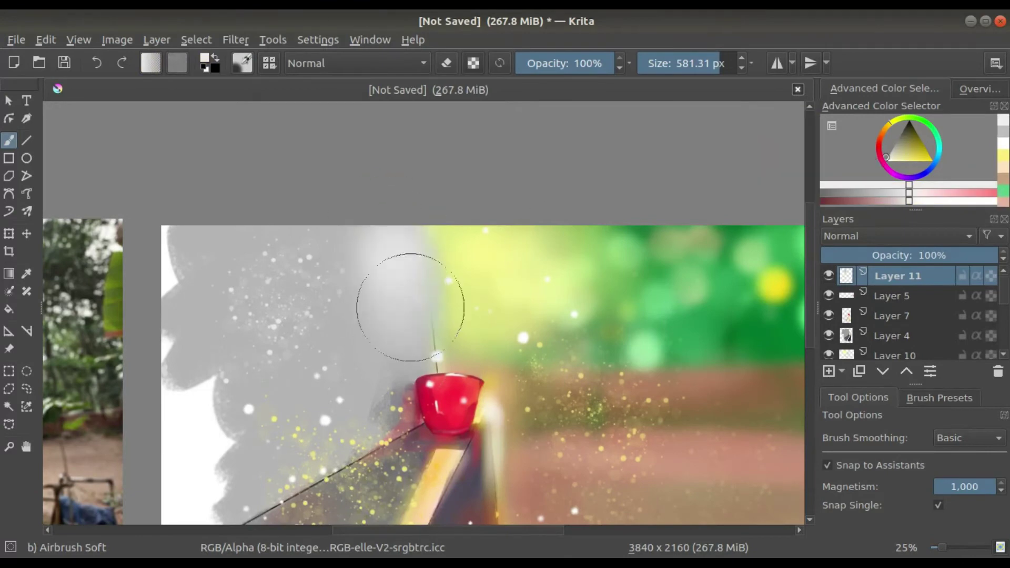
pyautogui.scroll(1, 405, 292)
pyautogui.moveTo(571, 245); pyautogui.dragTo(575, 303)
pyautogui.scroll(4, 575, 303)
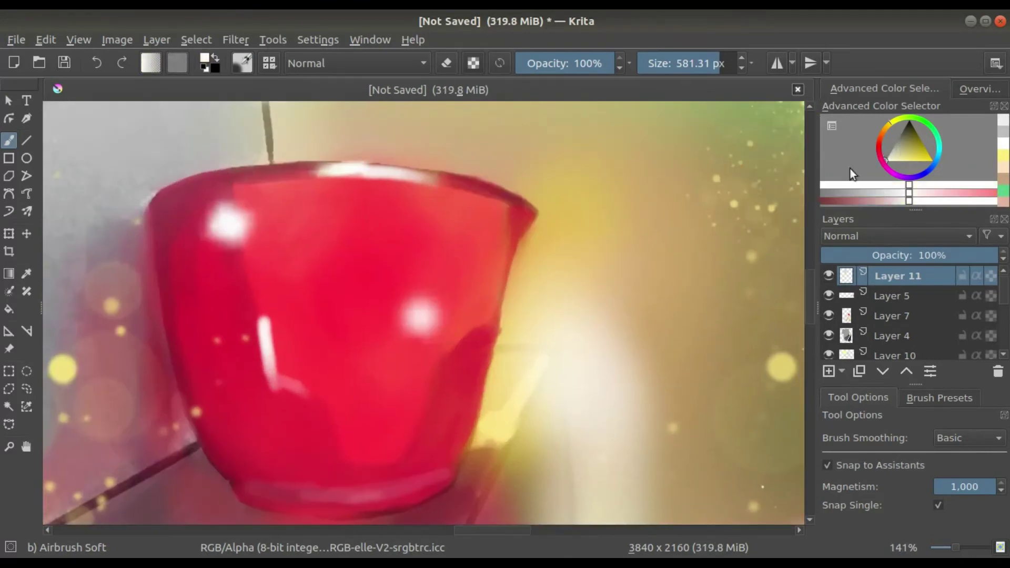
pyautogui.press('F6')
pyautogui.click(519, 281)
pyautogui.scroll(1, 537, 217)
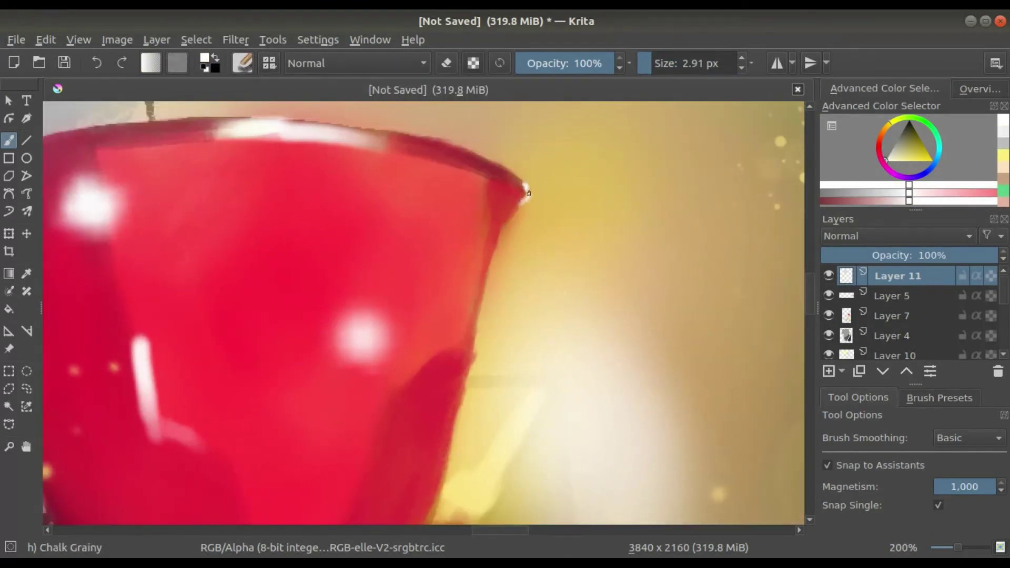
pyautogui.scroll(-1, 479, 311)
pyautogui.scroll(1, 501, 215)
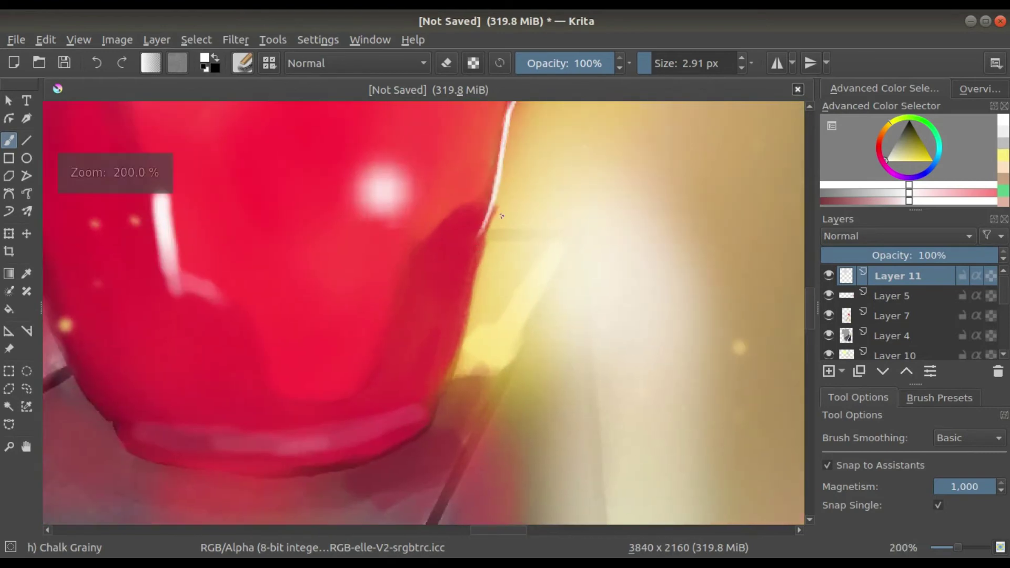
pyautogui.scroll(1, 462, 238)
pyautogui.moveTo(423, 232); pyautogui.dragTo(377, 382)
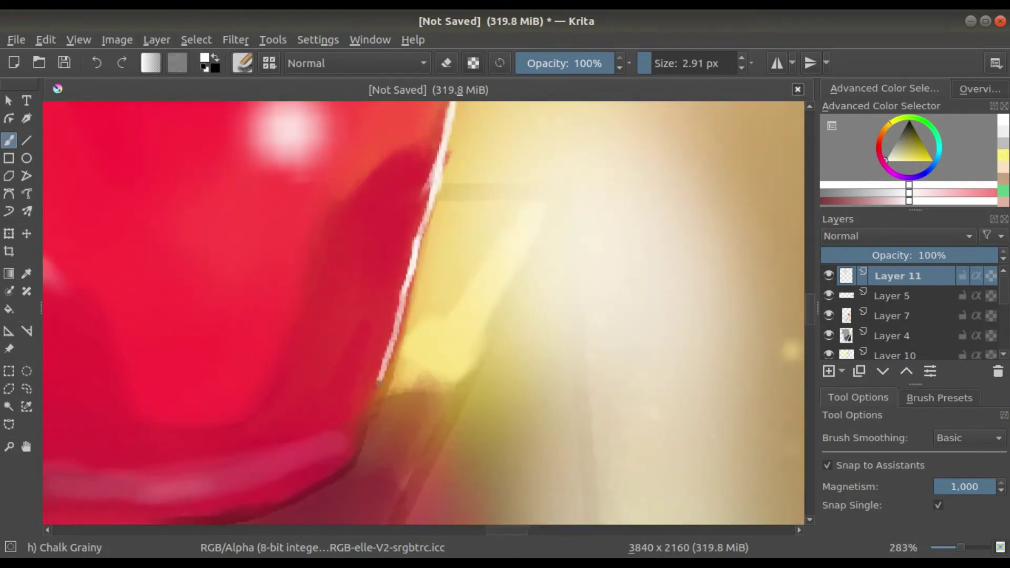
# Step: Enlarge the brush, return to the soft airbrush, and undo a stray dab near the rim
pyautogui.scroll(-1, 354, 456)
pyautogui.moveTo(352, 229); pyautogui.dragTo(362, 229)
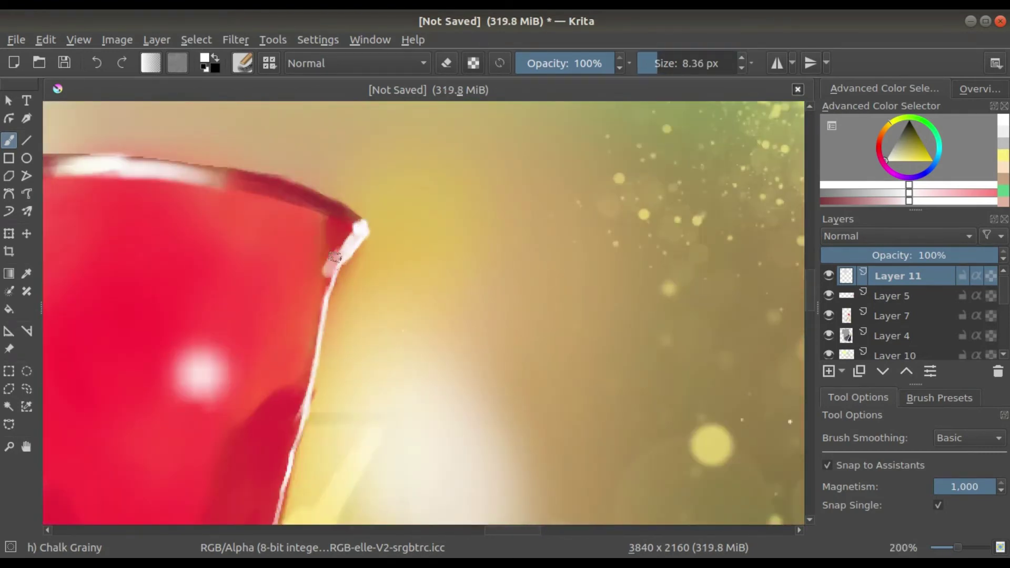
pyautogui.scroll(-1, 338, 356)
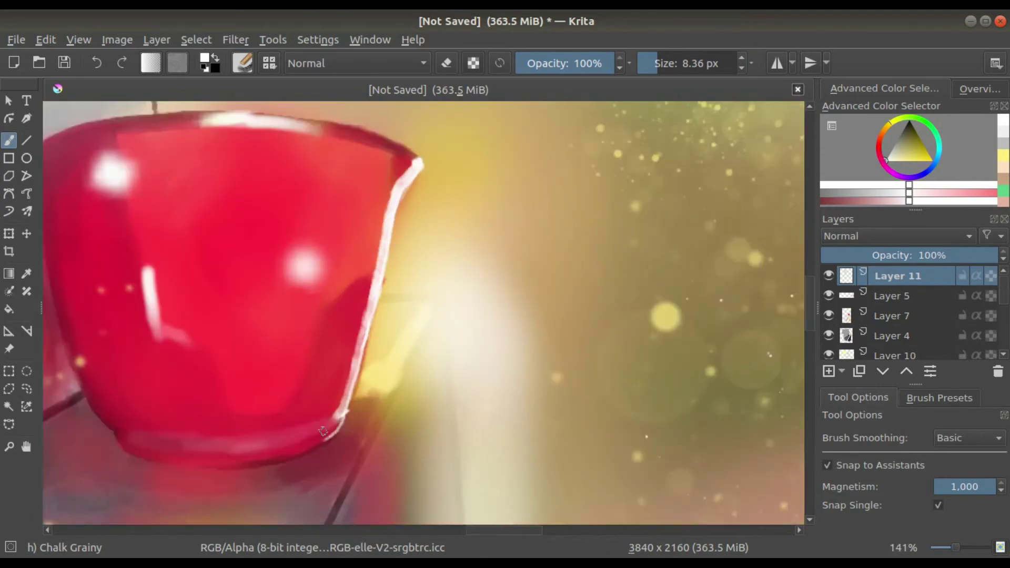
pyautogui.scroll(-2, 322, 432)
pyautogui.click(242, 63)
pyautogui.click(316, 121)
pyautogui.scroll(2, 349, 206)
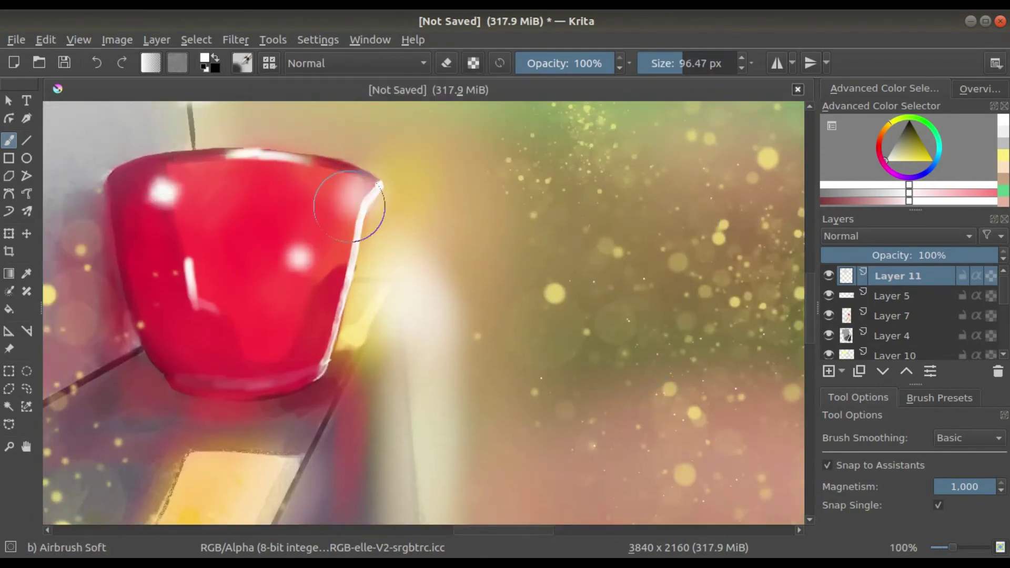
pyautogui.hotkey('ctrl', 'z')
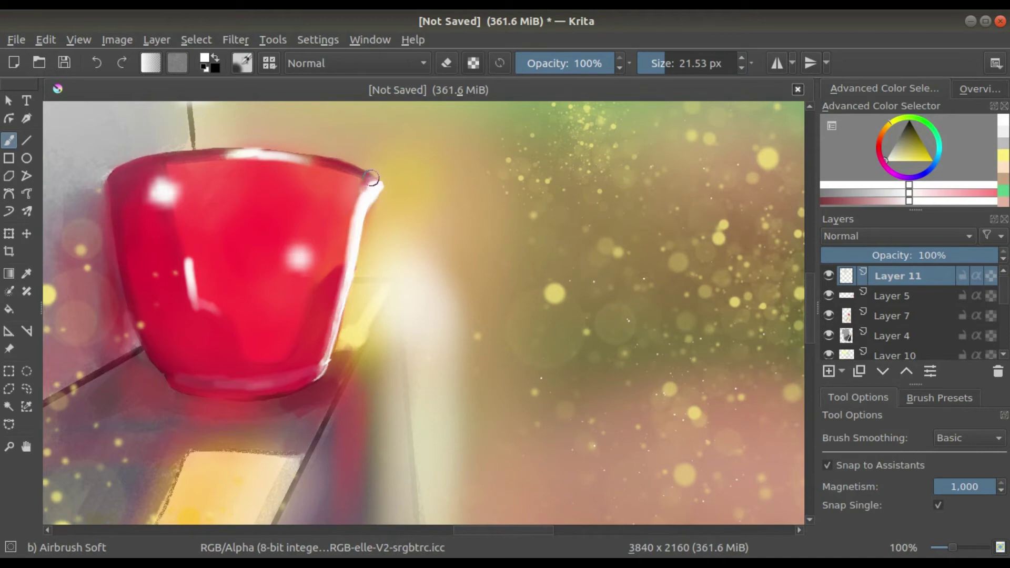
pyautogui.scroll(-3, 310, 376)
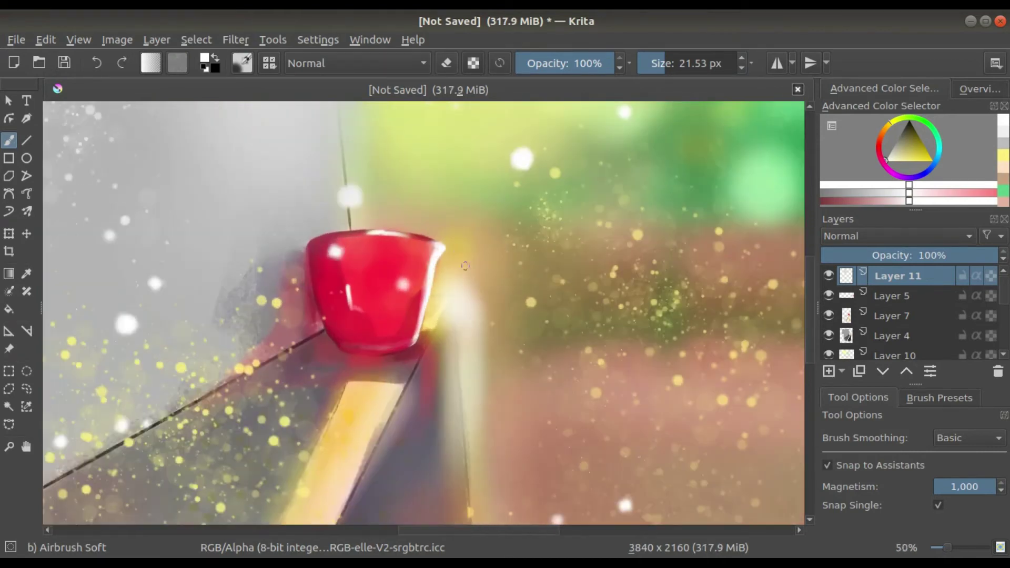
pyautogui.scroll(5, 440, 250)
# Step: Sample orange-beige colours and make the airbrush very large for a soft foreground glow
pyautogui.keyDown('ctrl'); pyautogui.click(391, 162); pyautogui.keyUp('ctrl')
pyautogui.press(']')
pyautogui.moveTo(391, 162); pyautogui.dragTo(424, 185)
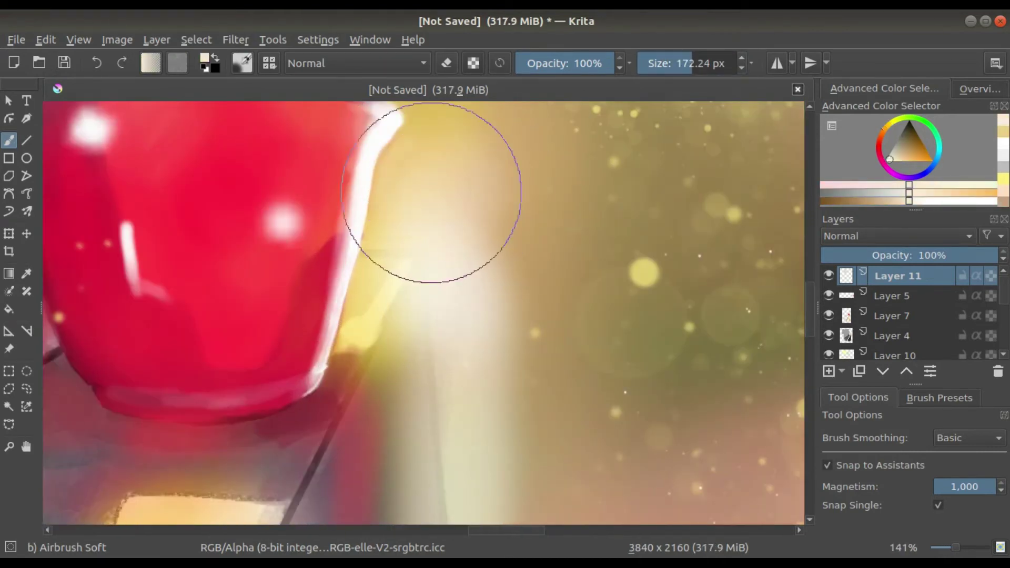
pyautogui.scroll(-2, 463, 198)
pyautogui.scroll(-1, 475, 224)
pyautogui.scroll(-1, 475, 224)
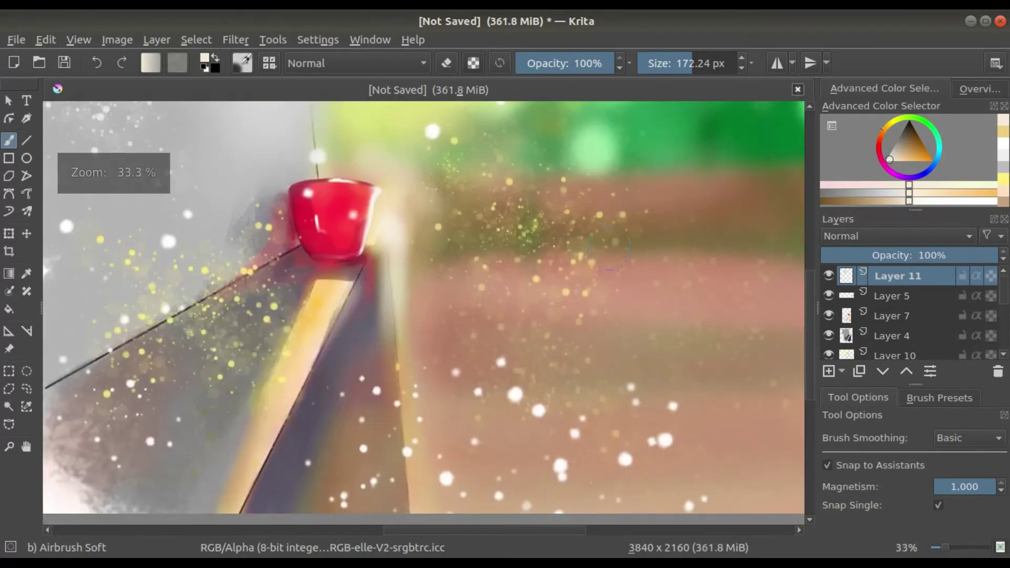
pyautogui.keyDown('ctrl'); pyautogui.click(434, 309); pyautogui.keyUp('ctrl')
pyautogui.scroll(-1, 645, 249)
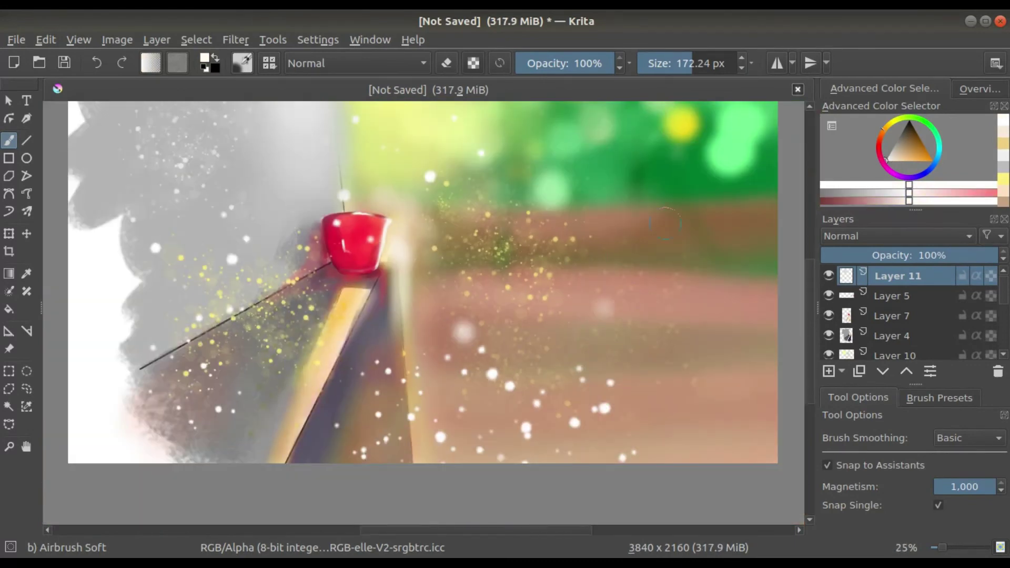
pyautogui.keyDown('ctrl'); pyautogui.click(351, 325); pyautogui.keyUp('ctrl')
pyautogui.scroll(-1, 418, 313)
pyautogui.moveTo(418, 313); pyautogui.dragTo(473, 315)
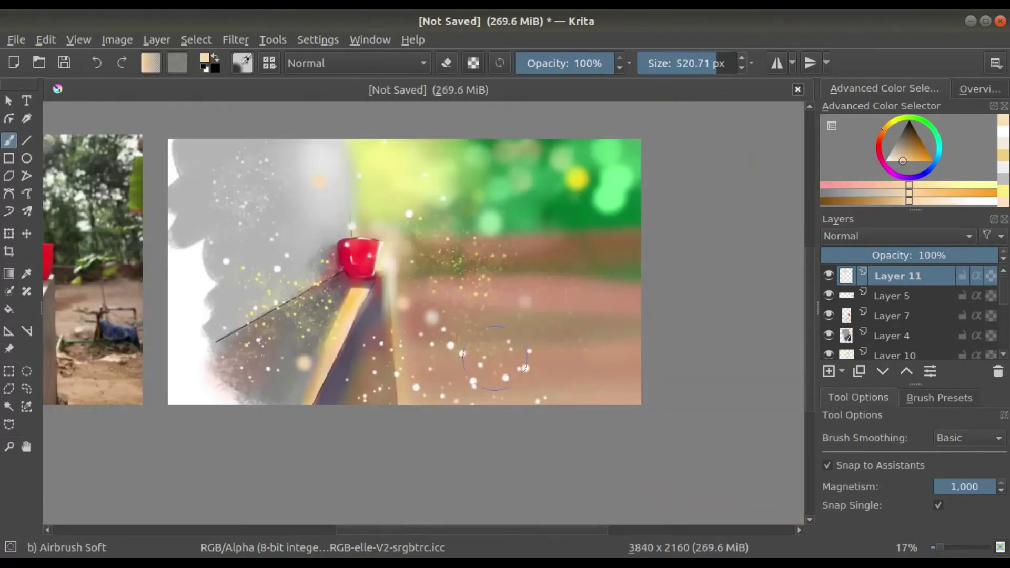
pyautogui.scroll(1, 580, 278)
pyautogui.scroll(2, 579, 277)
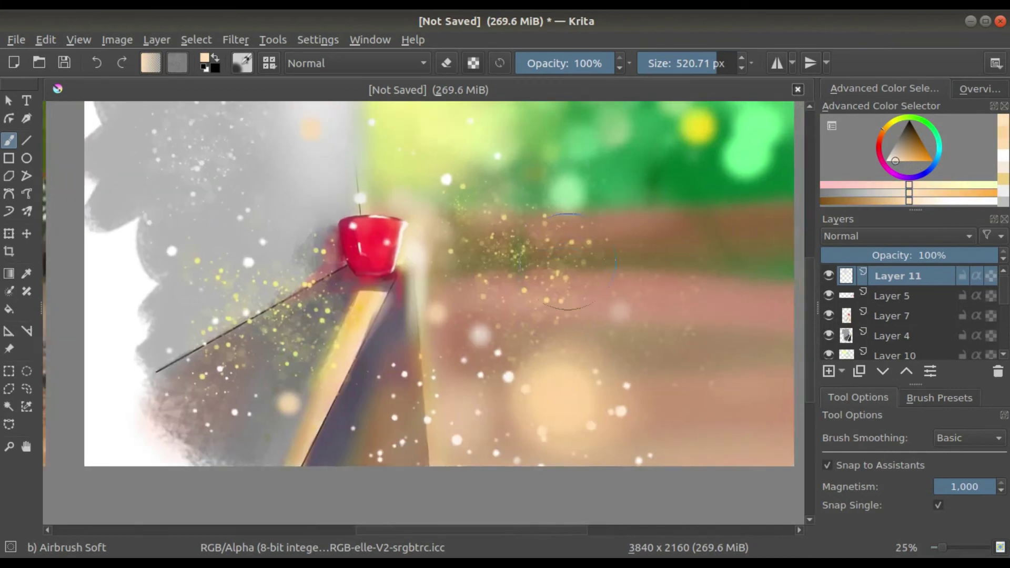
# Step: Use the Ink-2 Fineliner pen zoomed in on the ledge for the signature, then zoom out
pyautogui.press('F6')
pyautogui.click(468, 131)
pyautogui.scroll(2, 310, 347)
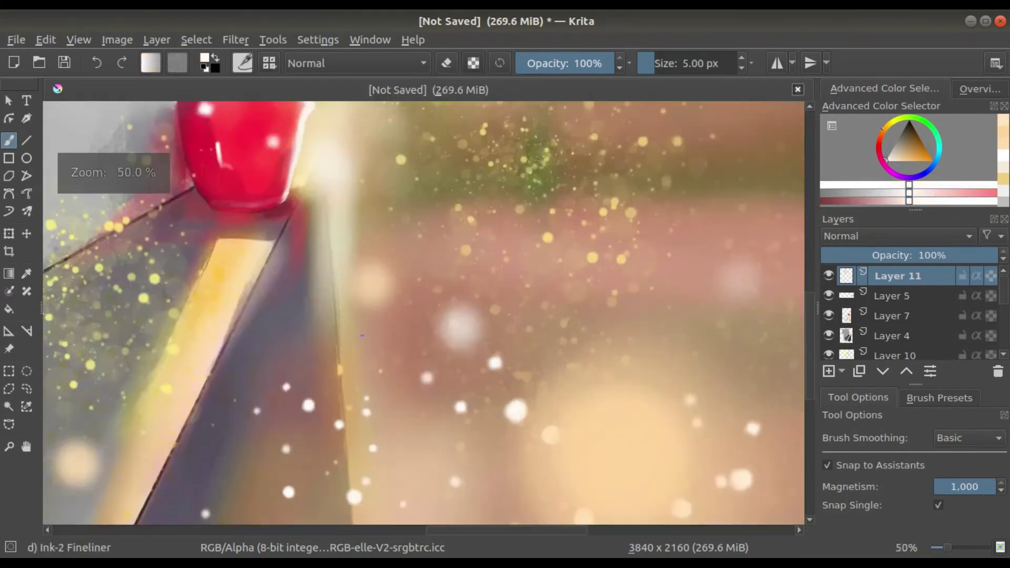
pyautogui.scroll(1, 311, 347)
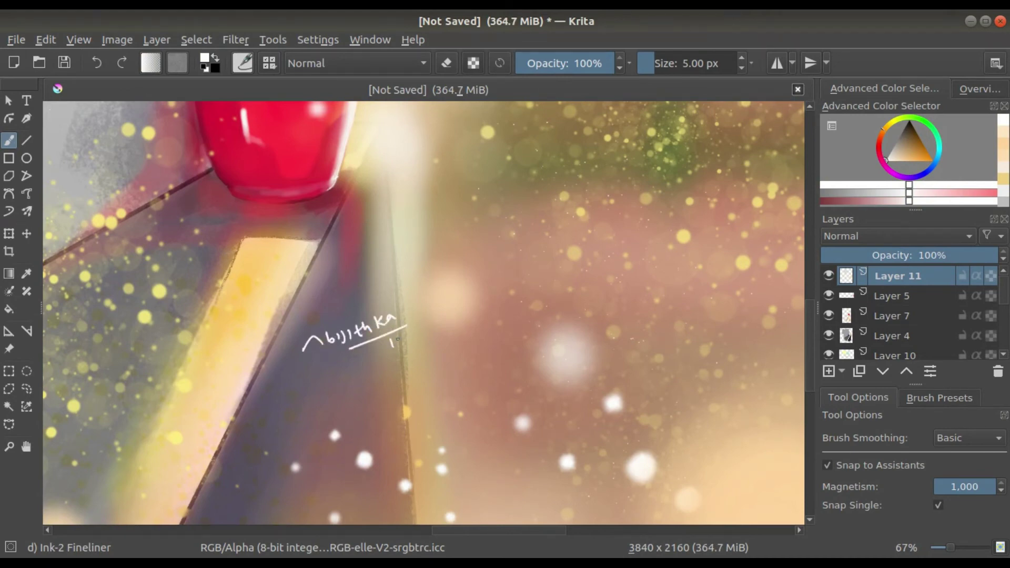
pyautogui.scroll(-3, 396, 331)
pyautogui.scroll(-2, 396, 332)
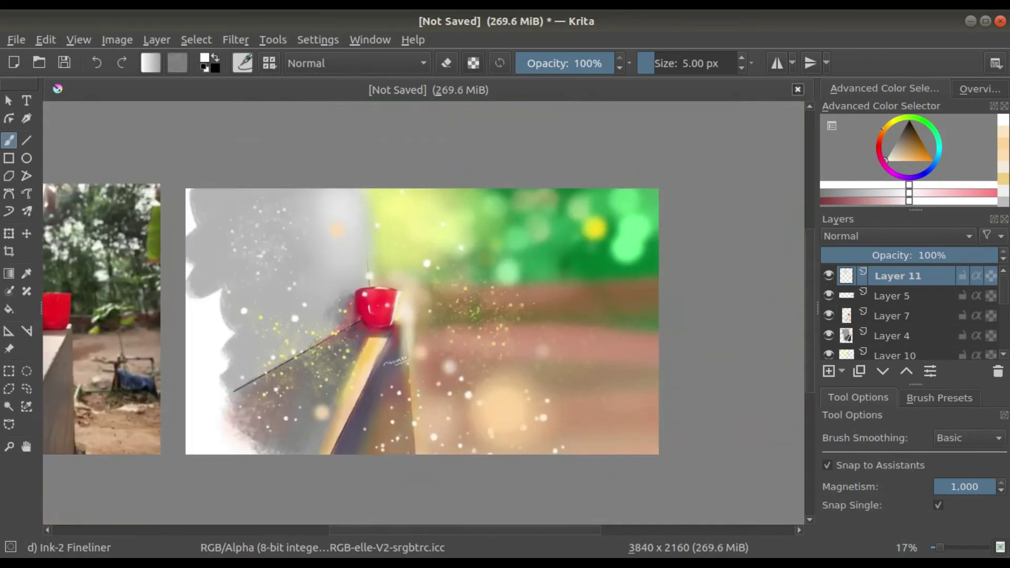